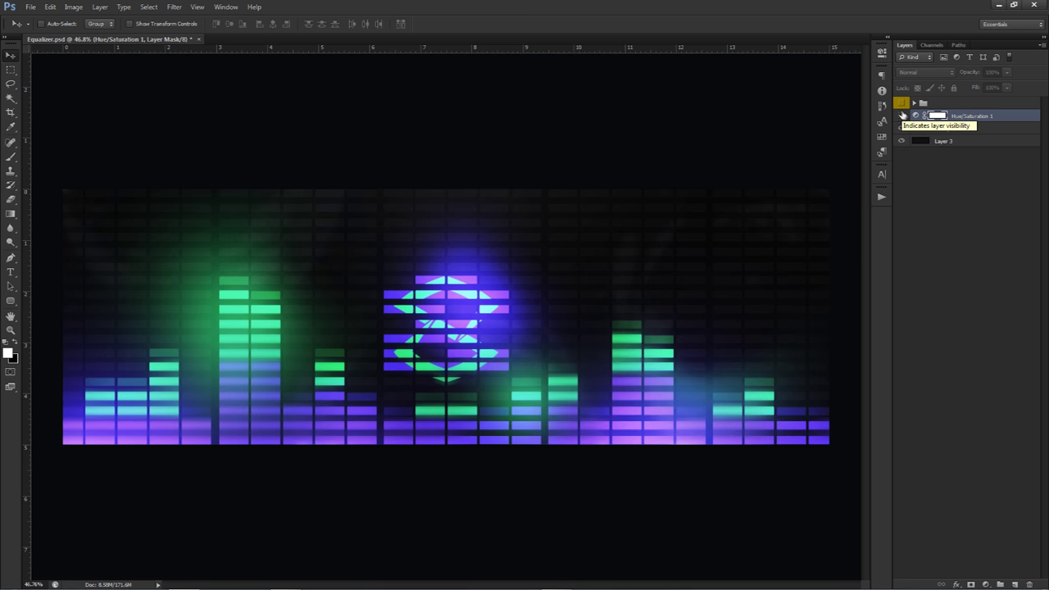
Show the Hue/Saturation 1 adjustment, try a different hue on the equalizer artwork, and delete that adjustment layer
click(902, 116)
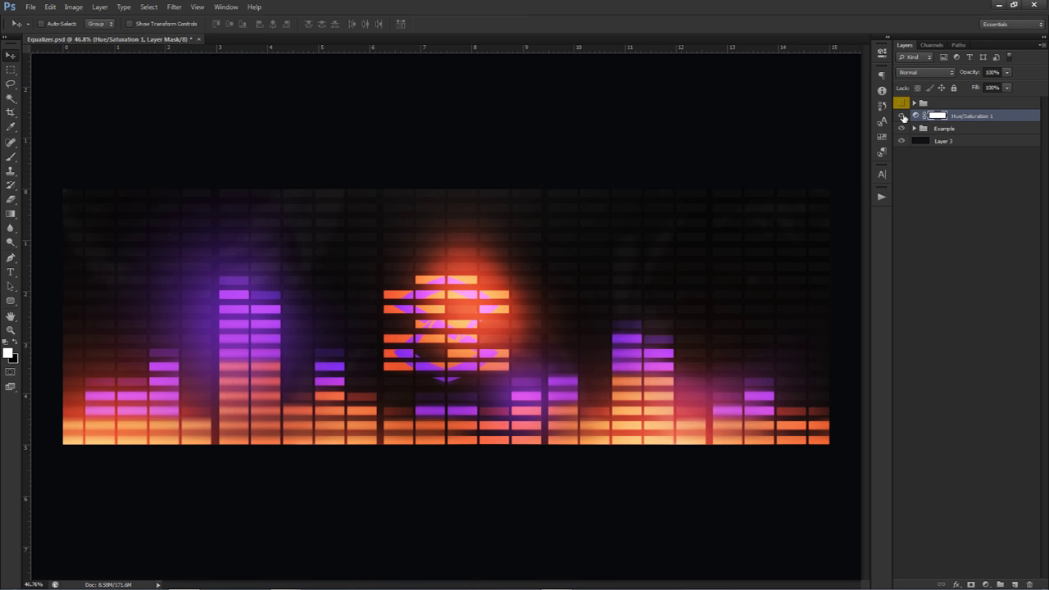
double_click(916, 116)
drag(839, 123, 758, 123)
key(Delete)
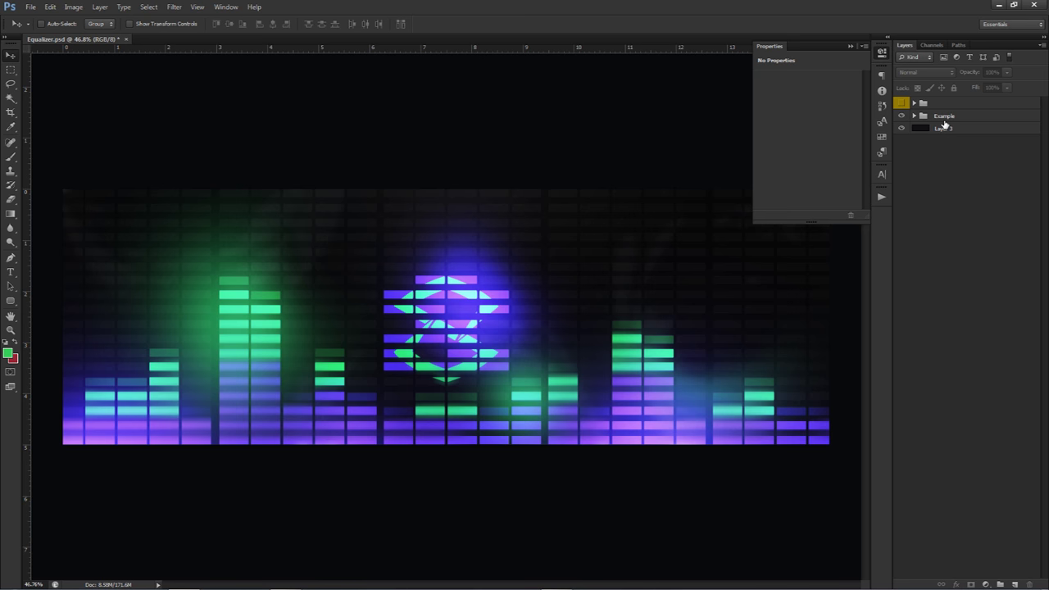
click(881, 52)
click(853, 157)
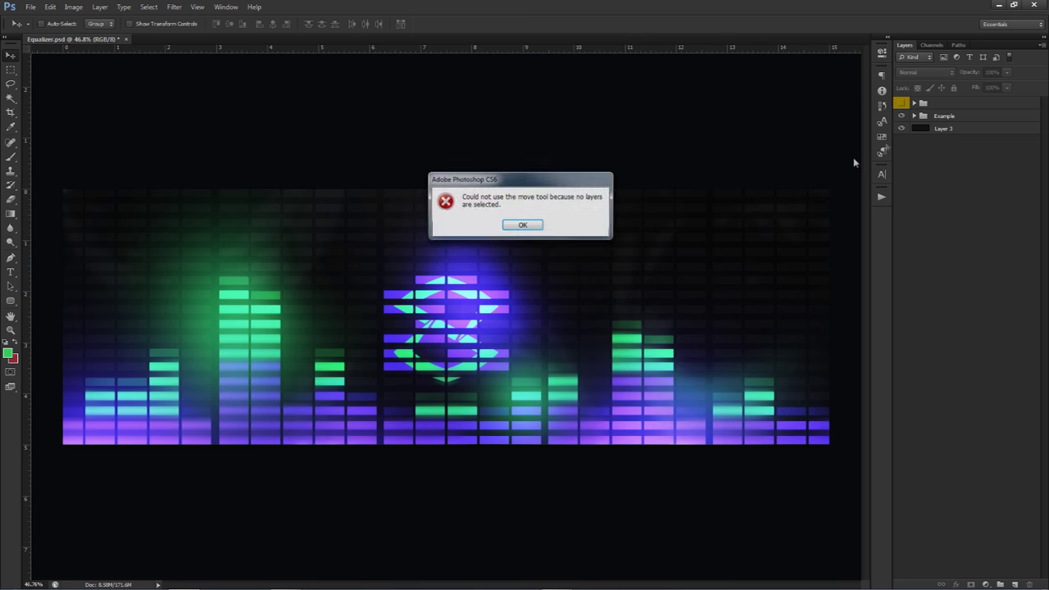
click(522, 226)
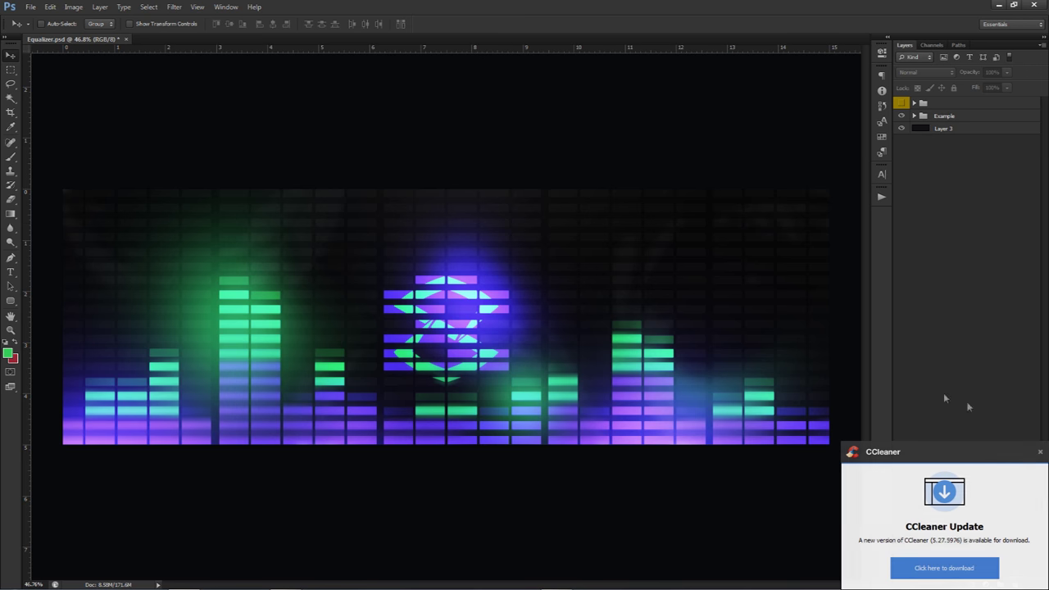
click(1040, 452)
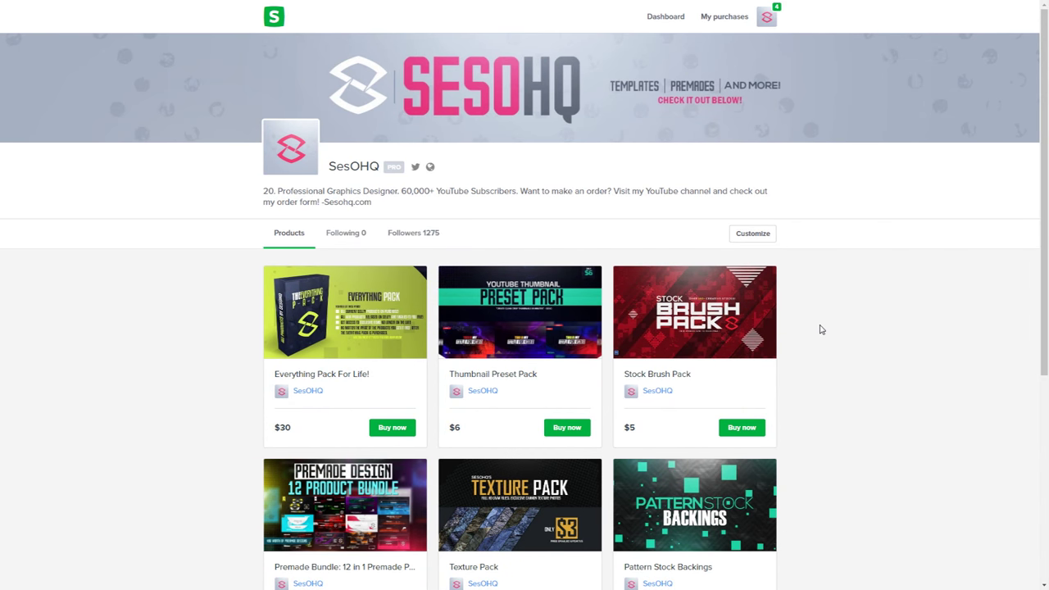
Switch to the Sellfy store in the browser and examine the Everything Pack For Life! product and its checkout page
scroll(821, 330, down, 4)
scroll(821, 330, up, 4)
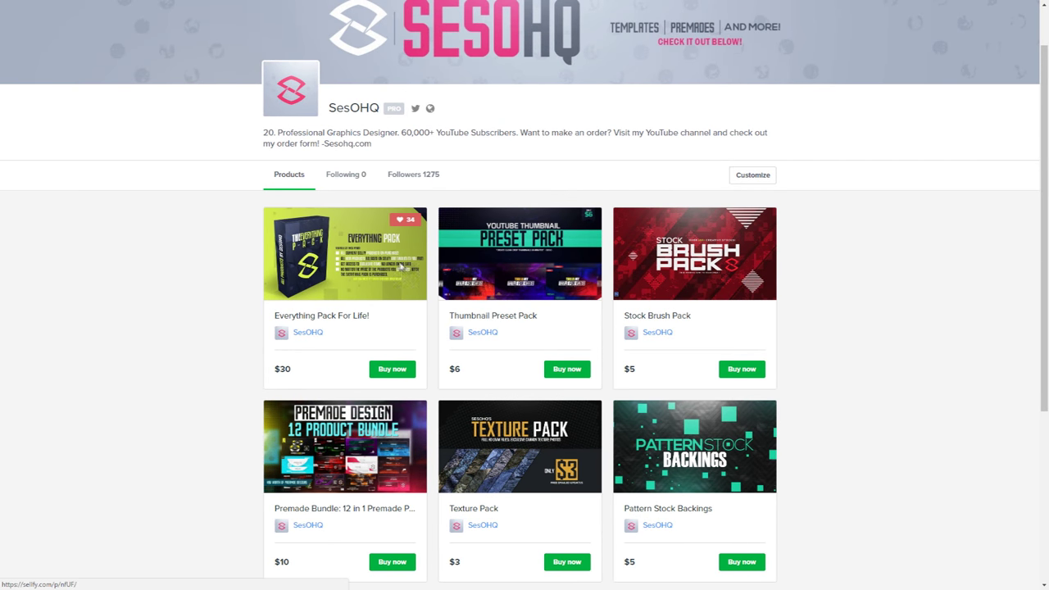
click(427, 269)
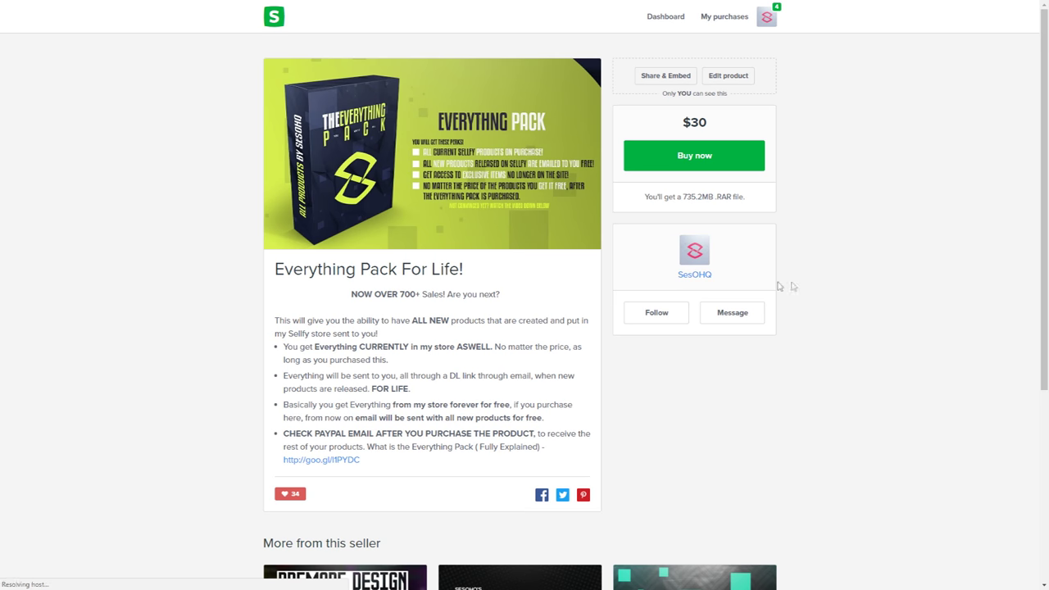
click(698, 168)
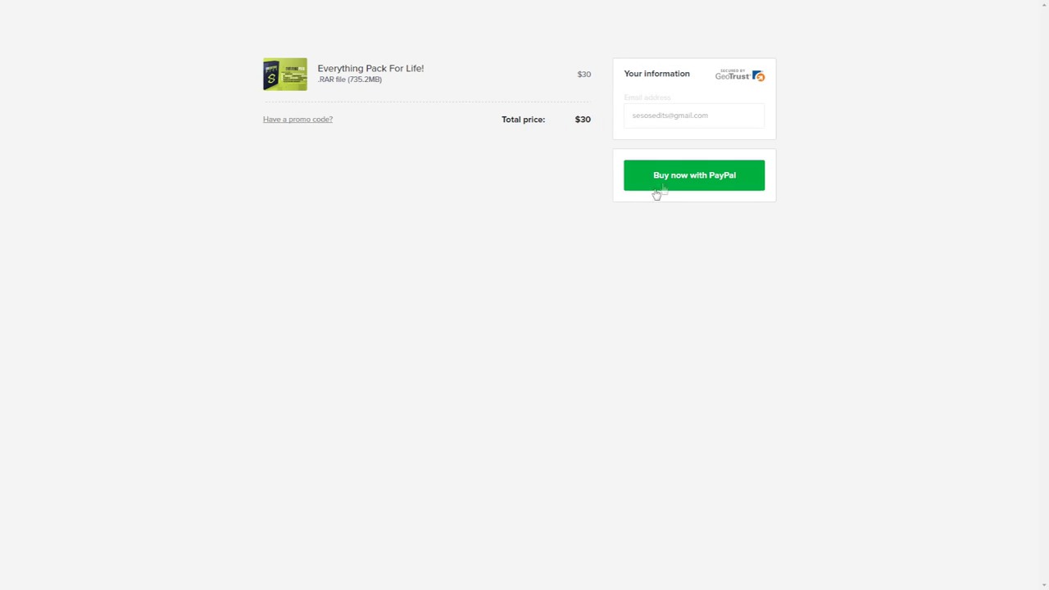
key(alt+Left)
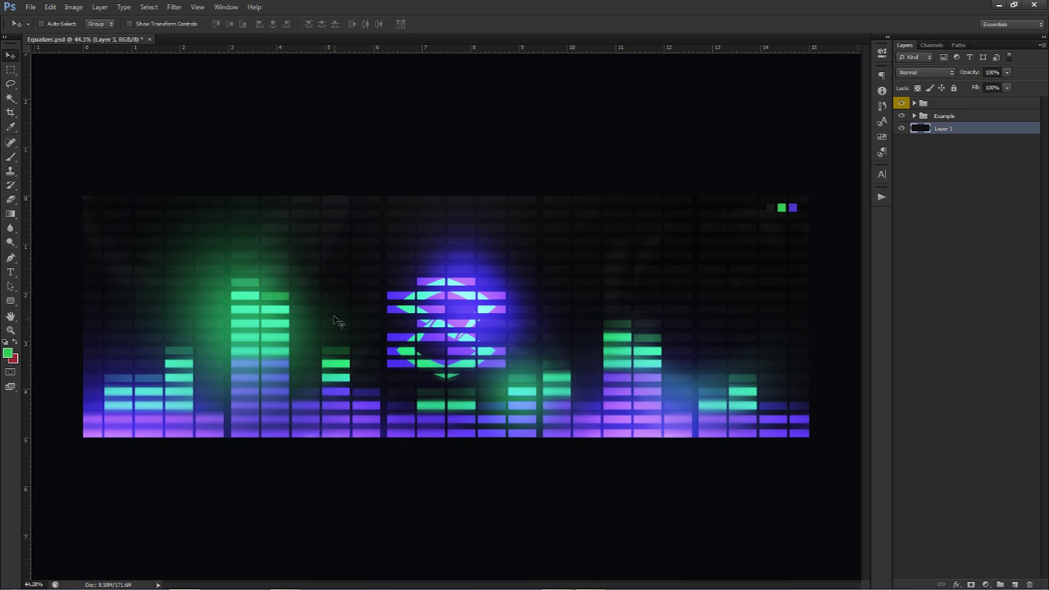
Return to Photoshop, hide the Example group, and activate the Rounded Rectangle Tool on a new layer above Layer 3
click(903, 116)
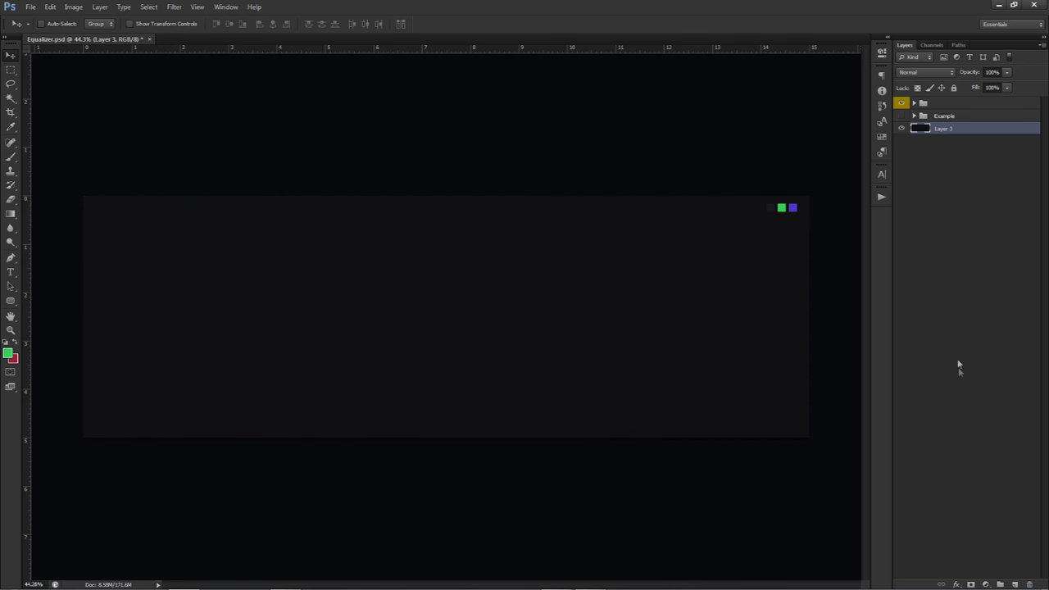
click(1014, 584)
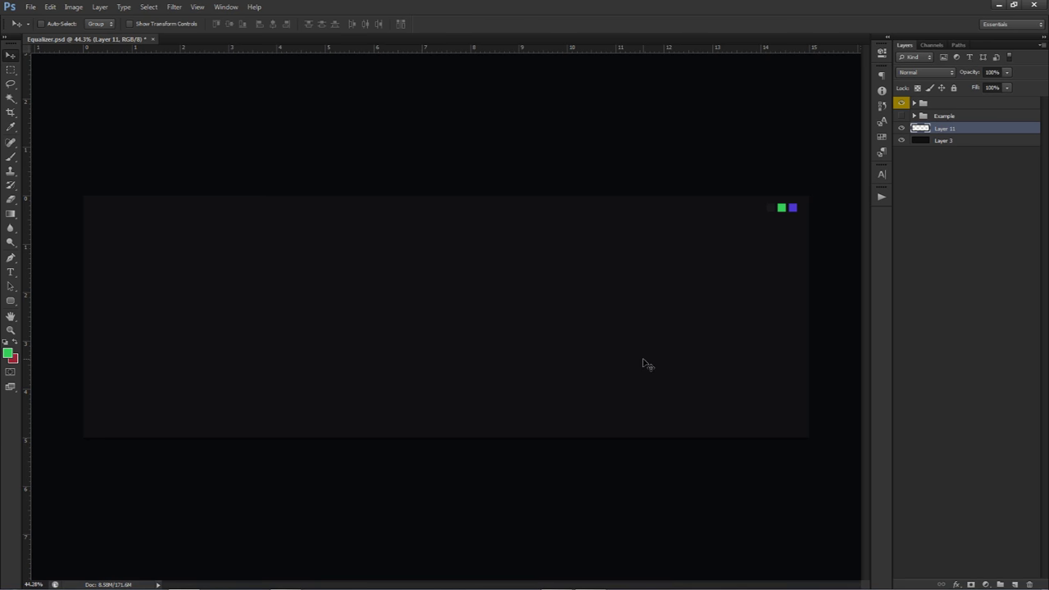
click(12, 300)
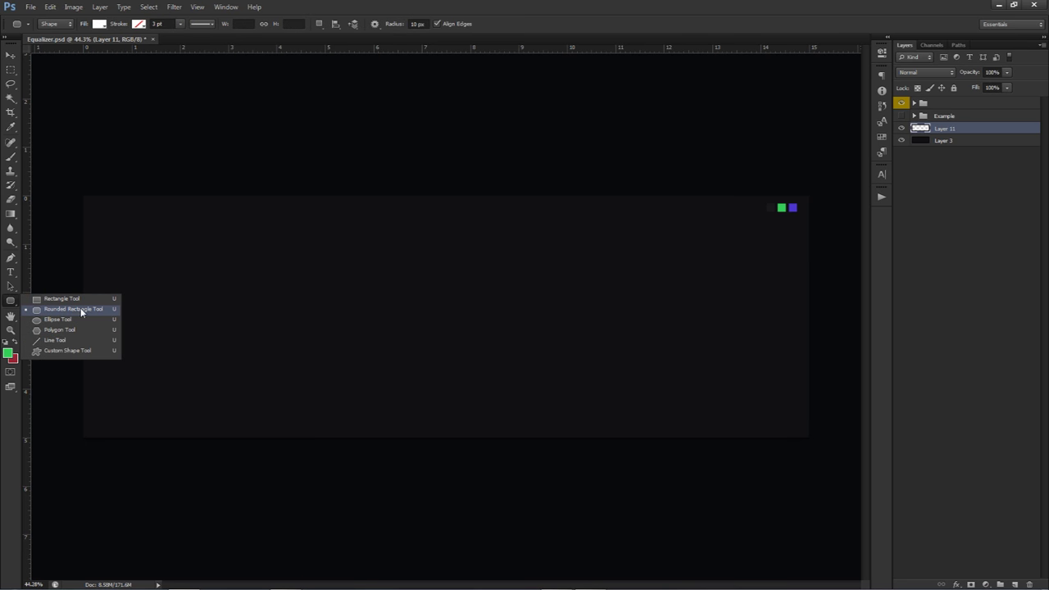
click(11, 69)
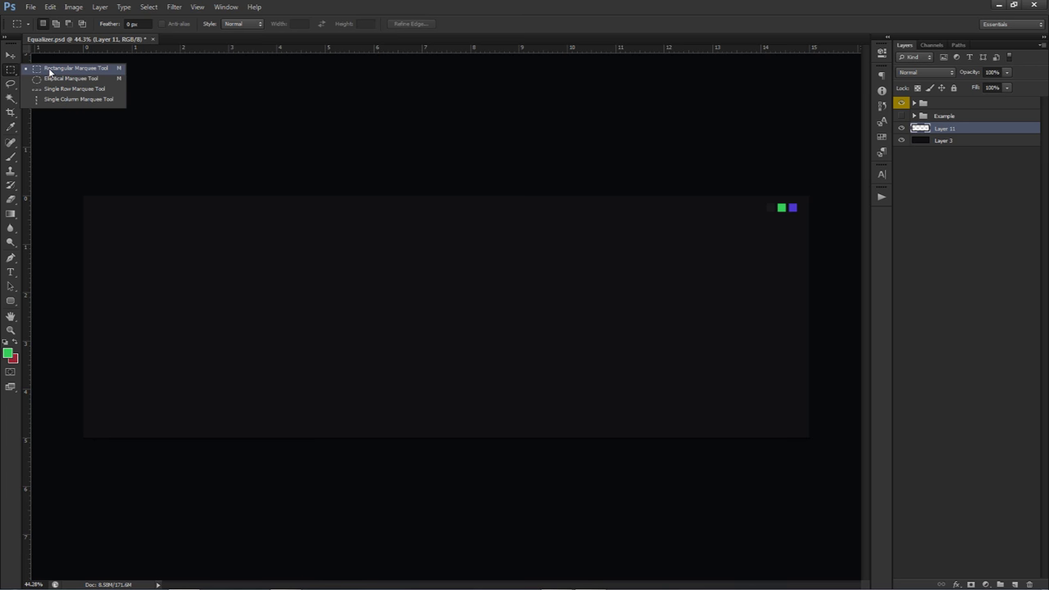
click(939, 133)
drag(11, 301, 59, 312)
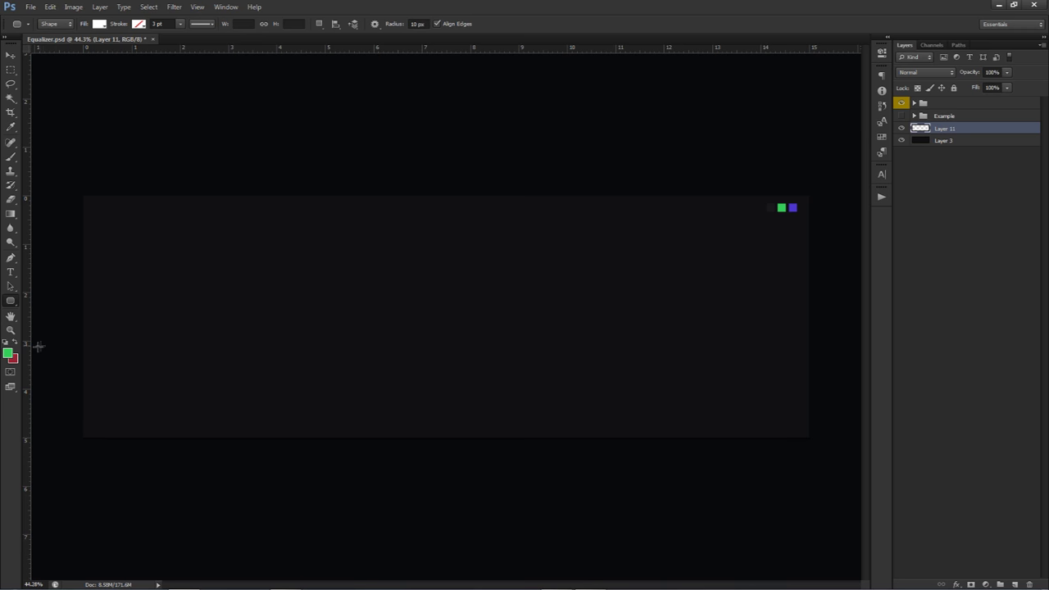
Sample the canvas background in the foreground colour picker to read its hex value, without changing the foreground colour
click(9, 353)
click(309, 289)
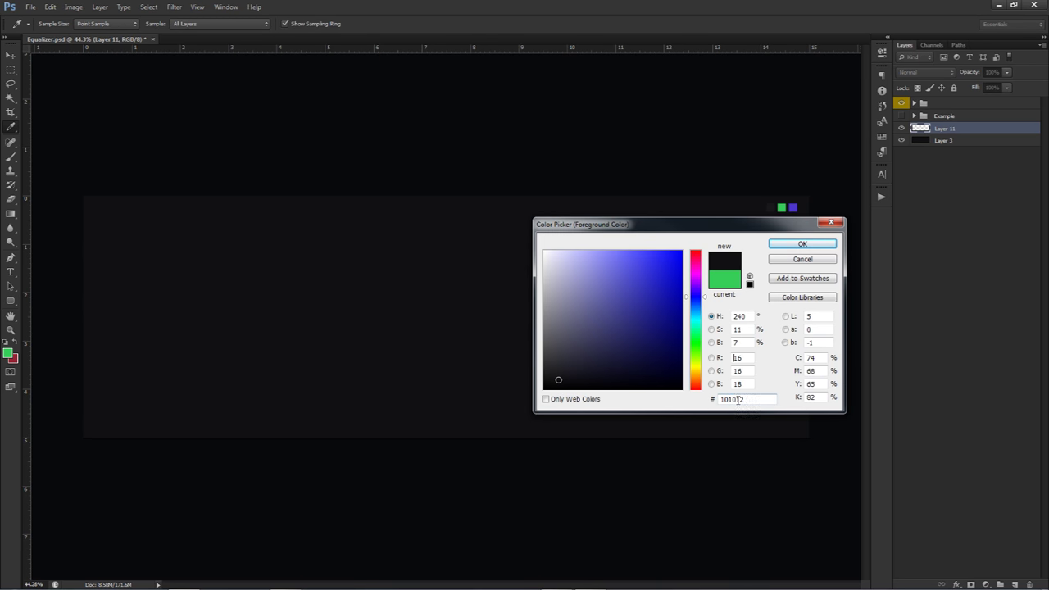
click(799, 258)
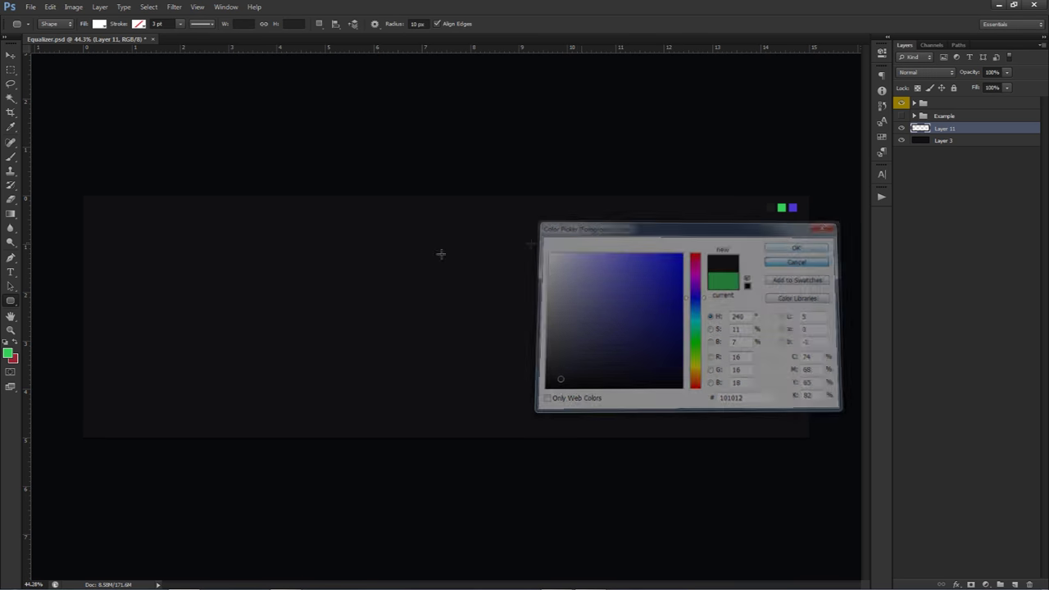
Draw a white rounded rectangle bar with a 10 px radius, about 0.85 ruler units wide, in the canvas's lower-left corner
scroll(101, 338, up, 1)
scroll(97, 340, up, 6)
drag(90, 344, 461, 295)
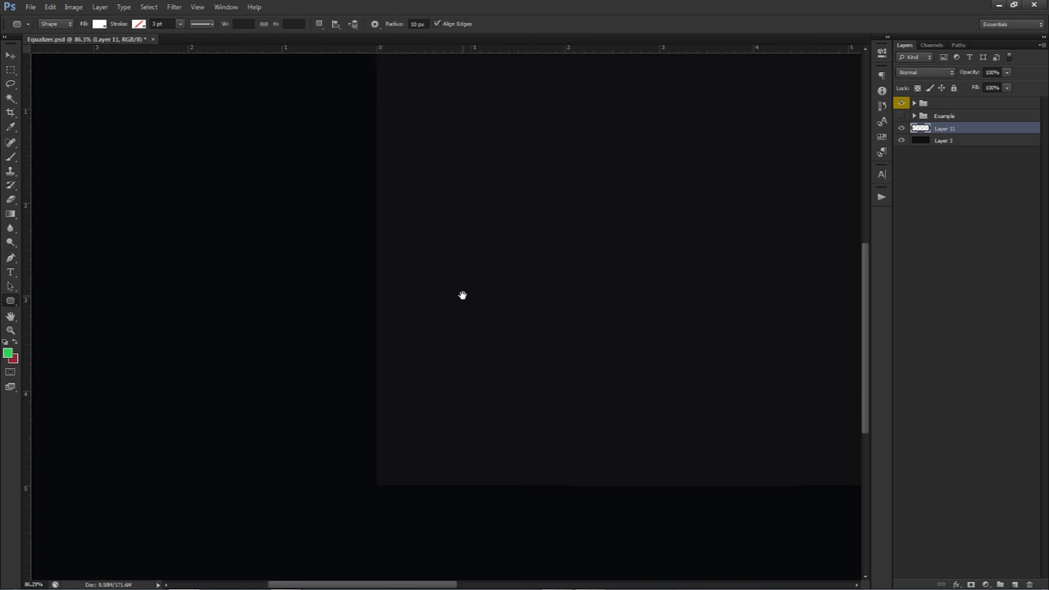
scroll(463, 357, up, 4)
scroll(466, 353, right, 10)
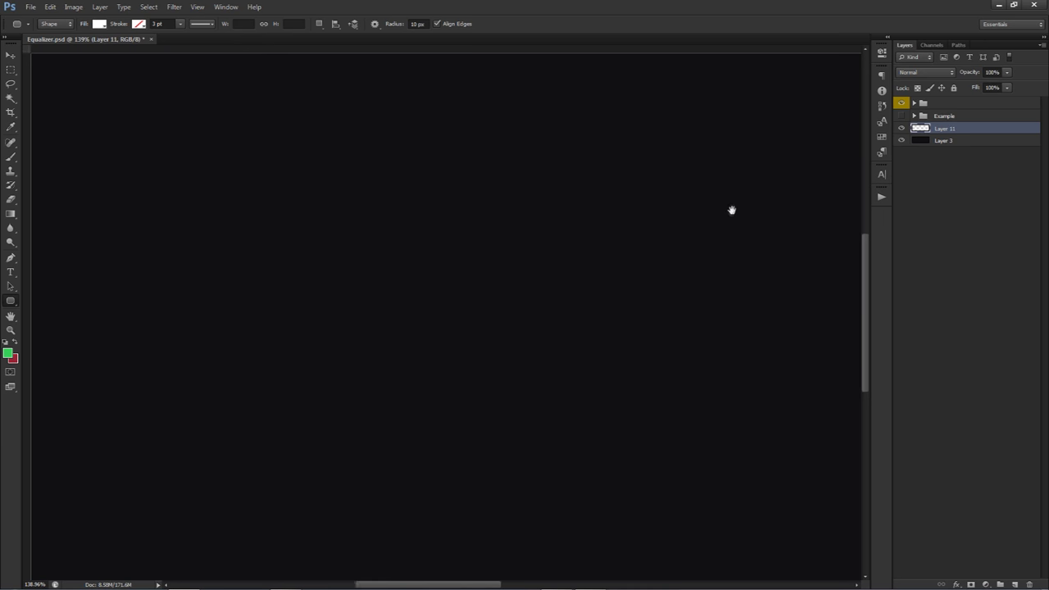
scroll(770, 194, down, 17)
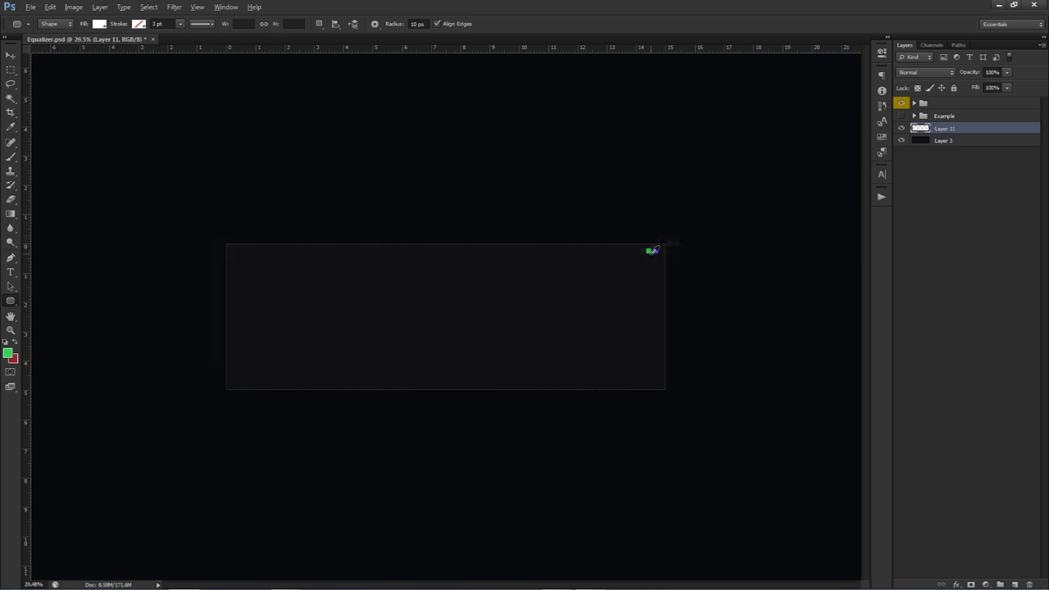
scroll(759, 215, up, 9)
drag(811, 205, 705, 227)
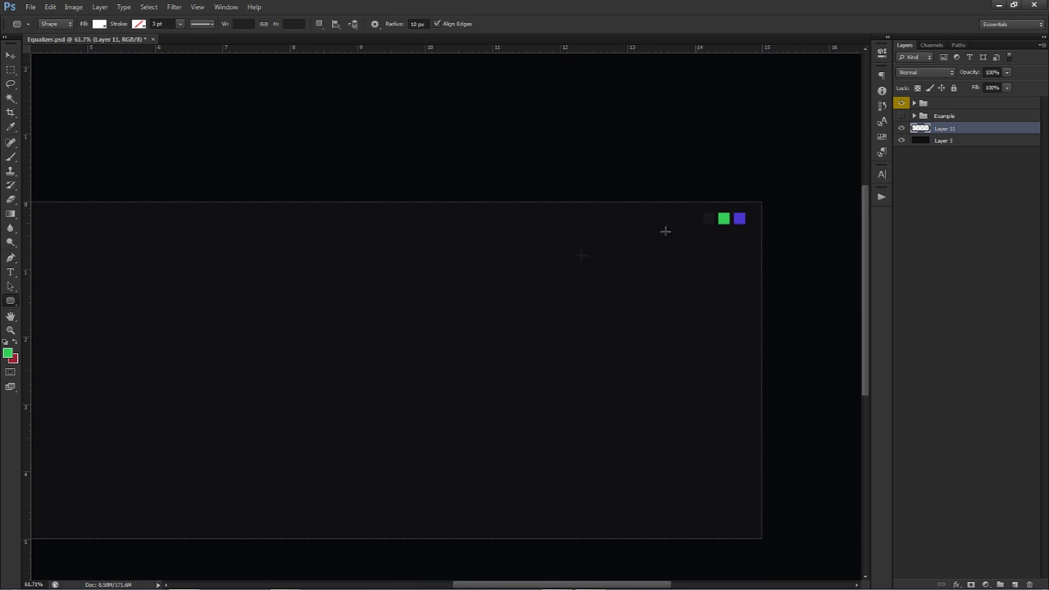
drag(307, 346, 624, 282)
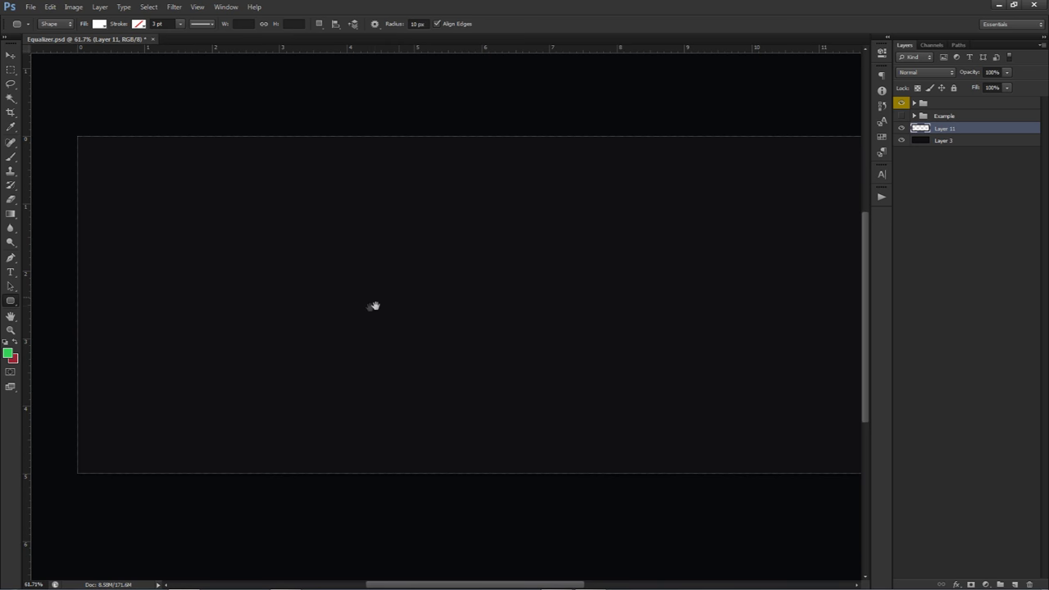
drag(375, 304, 546, 281)
scroll(241, 352, up, 2)
drag(335, 365, 227, 334)
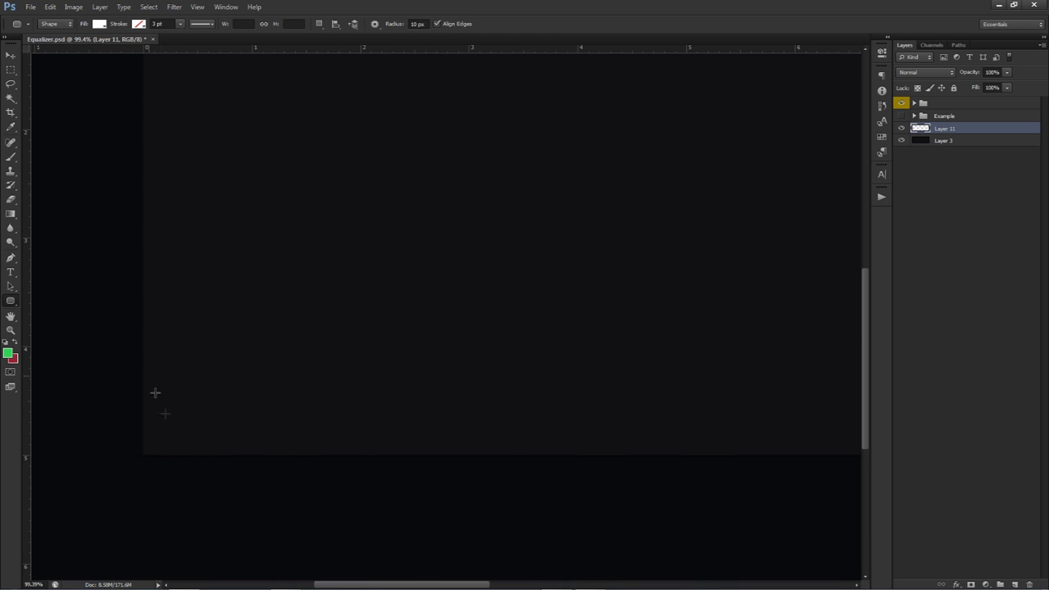
drag(152, 444, 245, 447)
key(v)
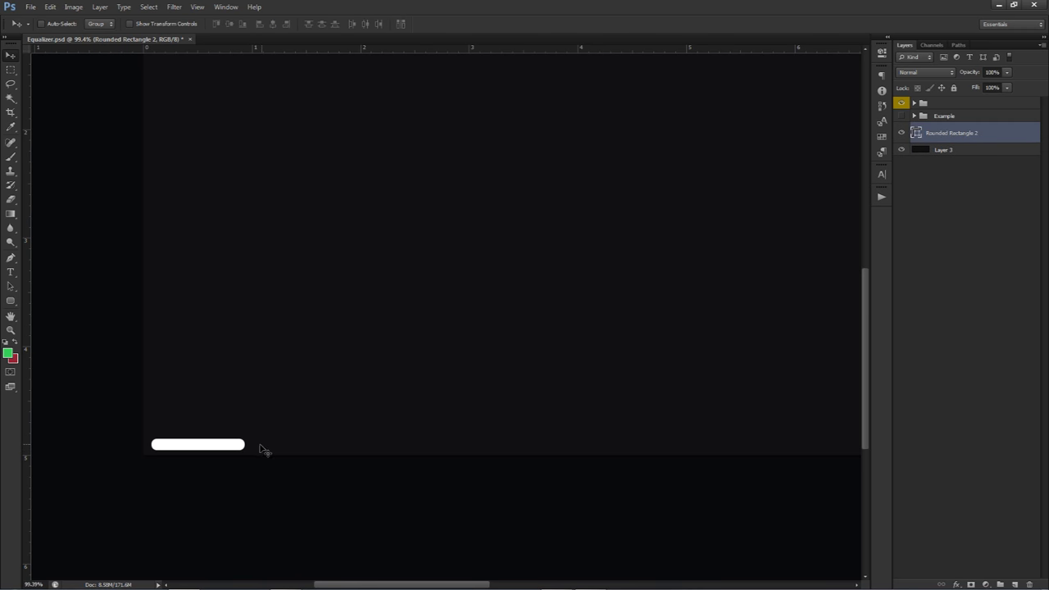
Move the white bar slightly upward with Free Transform to adjust its gap from the canvas's bottom edge
scroll(275, 443, down, 5)
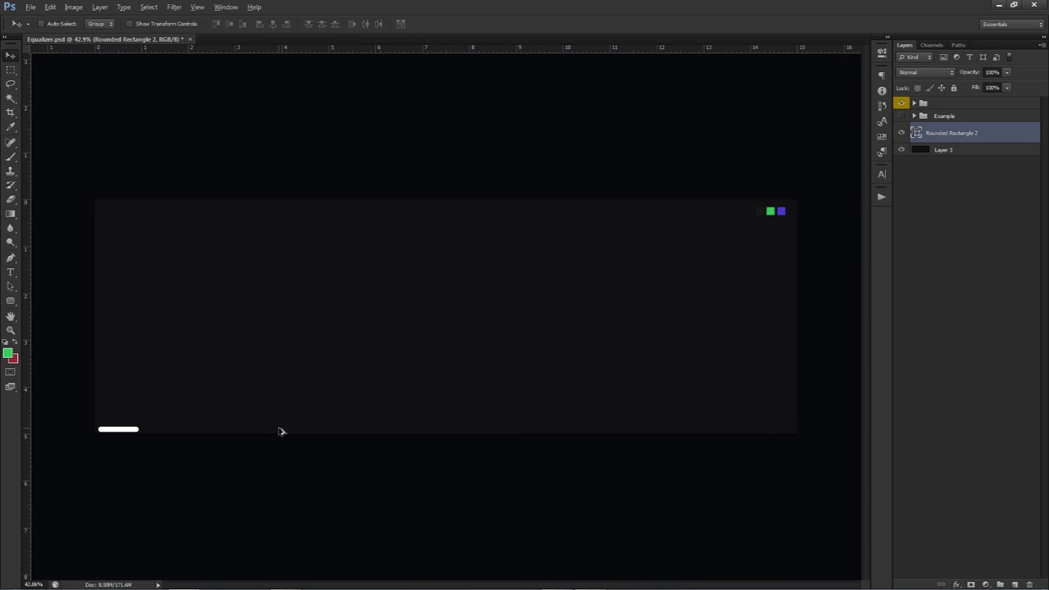
scroll(110, 440, up, 4)
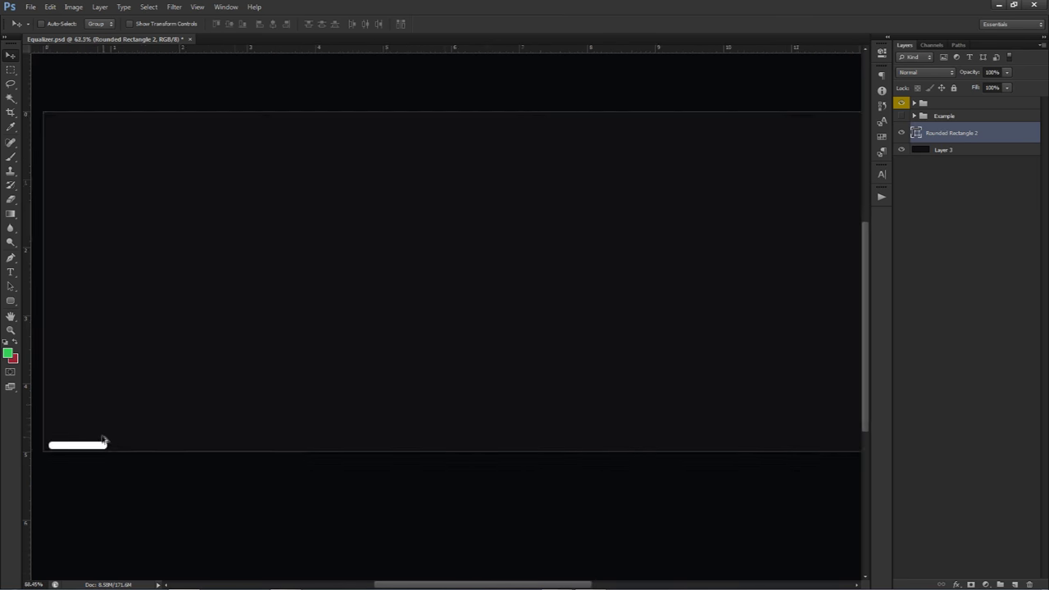
key(ctrl+t)
drag(67, 443, 68, 441)
key(Return)
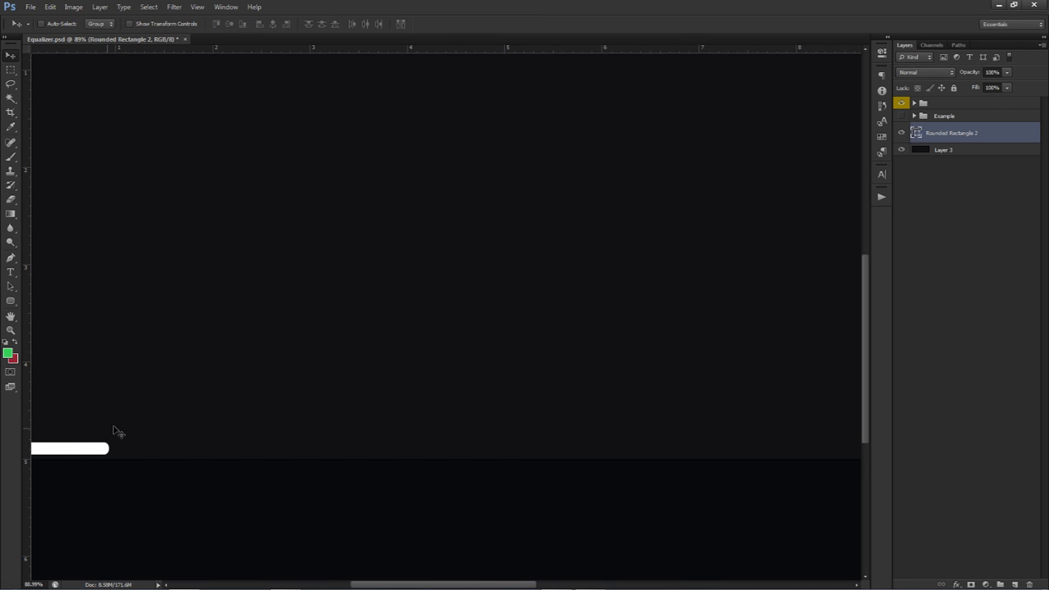
scroll(117, 431, down, 2)
drag(126, 415, 234, 391)
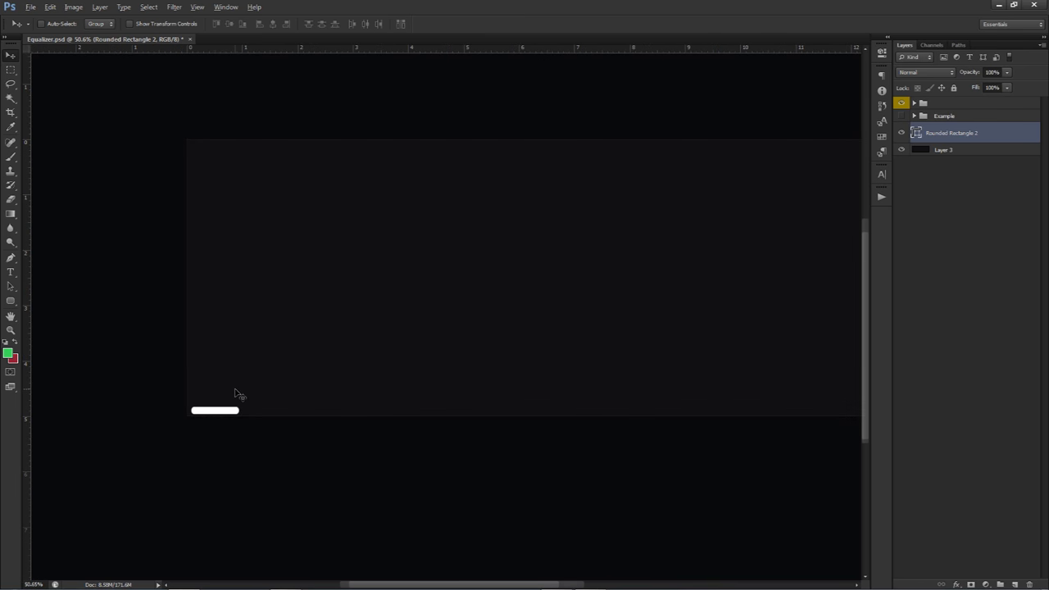
scroll(234, 393, down, 1)
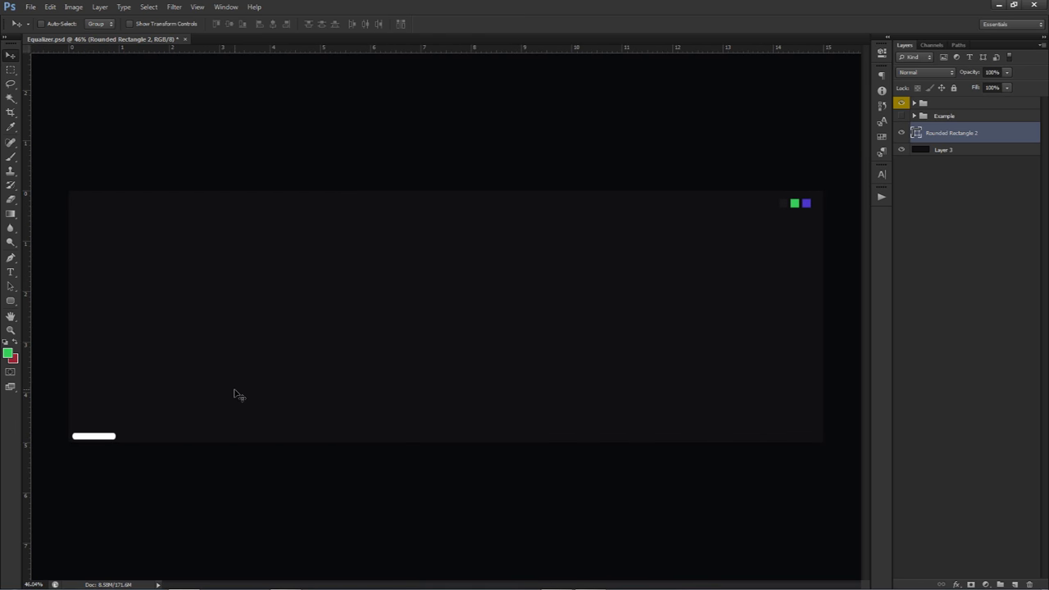
scroll(64, 439, up, 7)
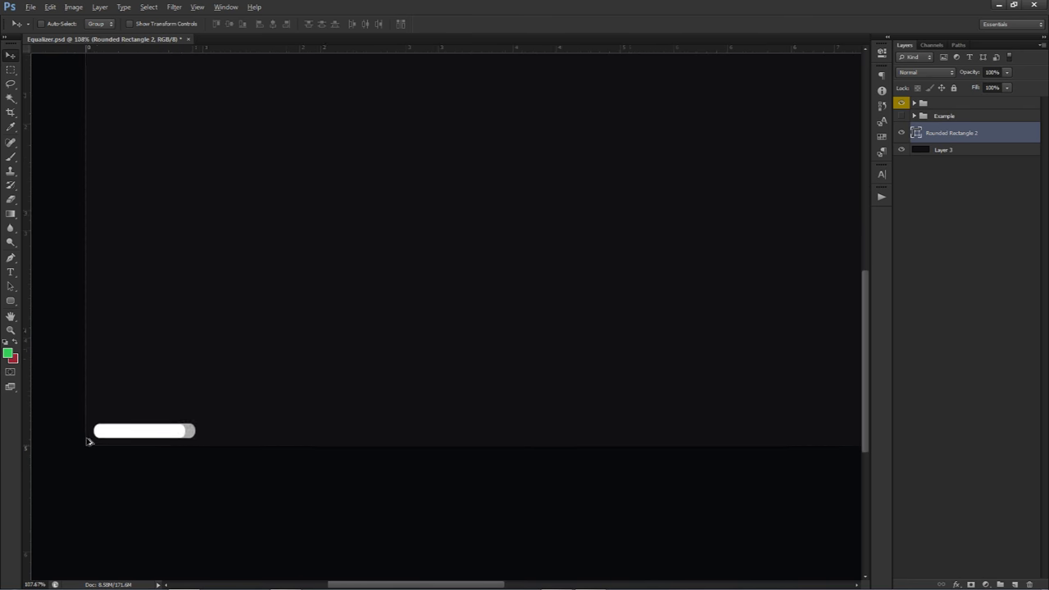
scroll(242, 415, up, 2)
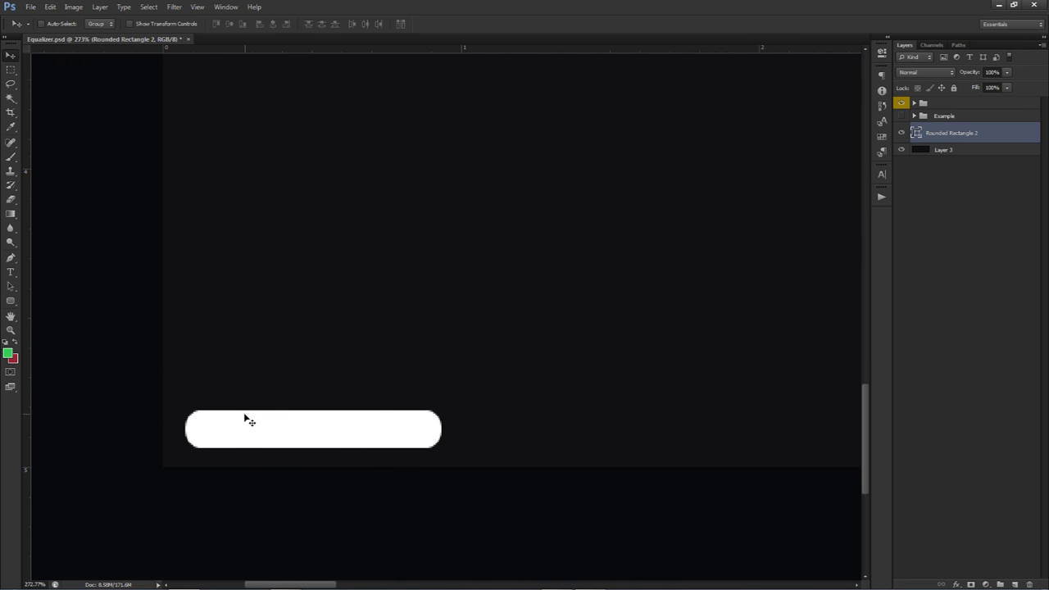
Try placing duplicates of the bar above and beside the original, deleting each copy
alt+drag(431, 376, 592, 176)
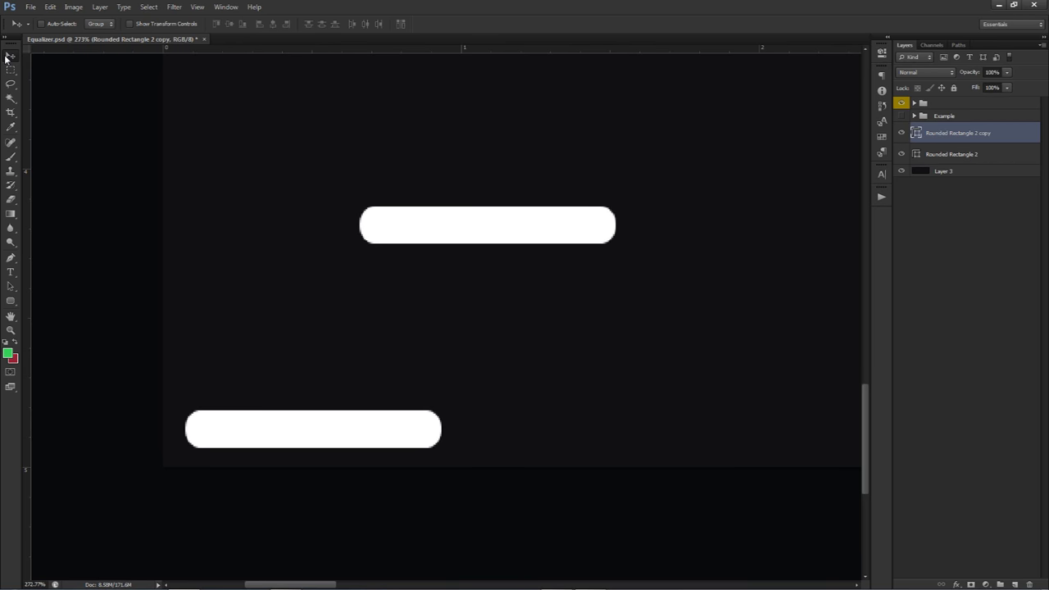
drag(474, 213, 399, 217)
key(Delete)
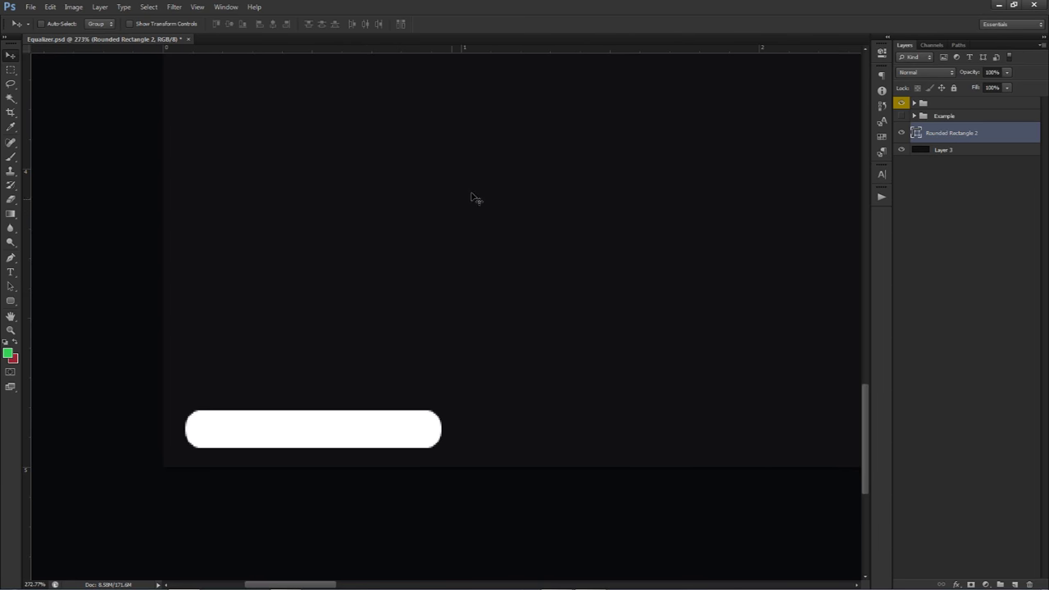
key(ctrl+j)
drag(457, 355, 693, 159)
key(Delete)
Try moving the original bar to other spots on the canvas and undo each move
drag(430, 419, 353, 199)
key(ctrl+z)
drag(314, 328, 611, 234)
key(ctrl+z)
Try duplicating the bar's layer and moving the copy straight up, and delete that copy
key(ctrl+j)
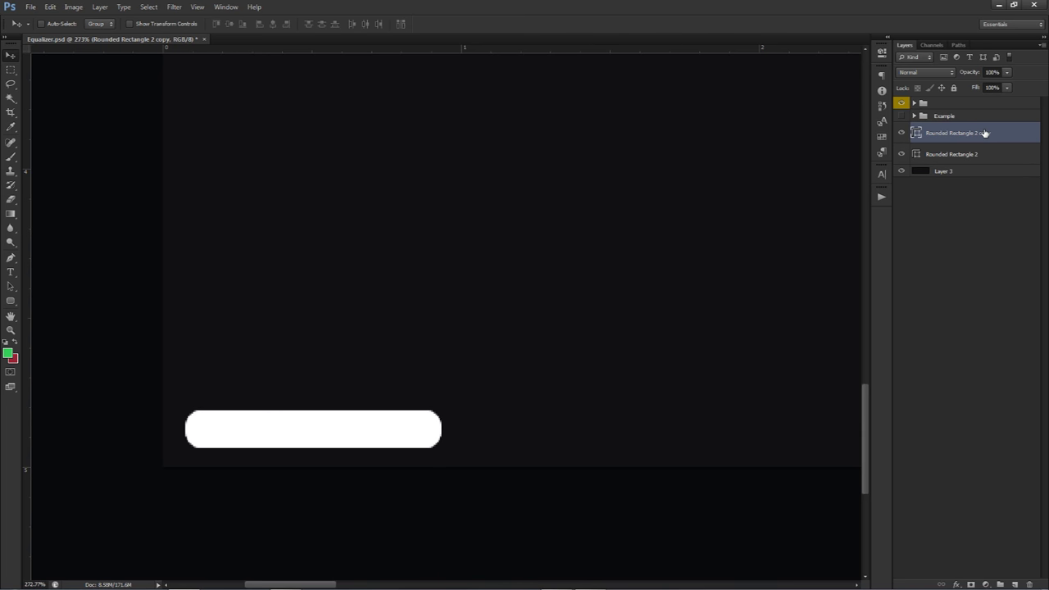
drag(503, 423, 517, 273)
key(Delete)
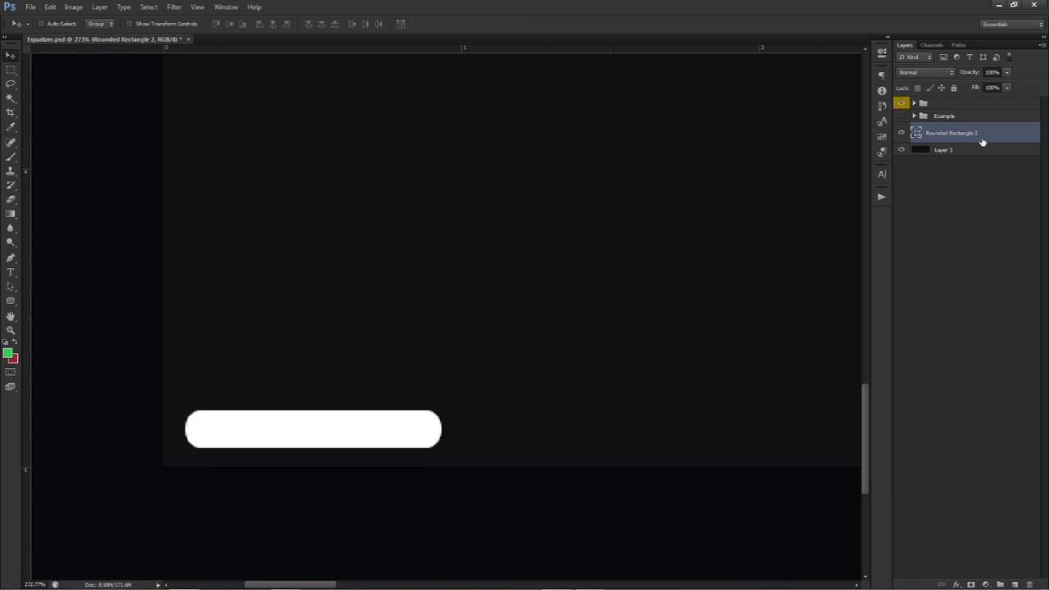
Duplicate the white bar's layer and move the copy straight up about 0.25 cm above the original
key(ctrl+j)
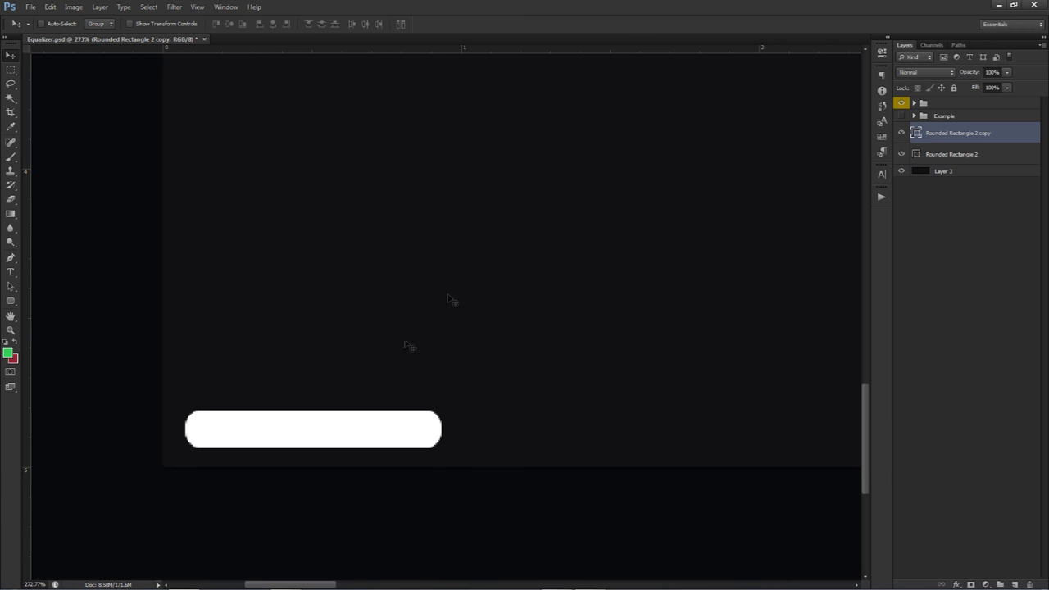
drag(995, 147, 1016, 584)
key(ctrl+z)
drag(268, 418, 255, 355)
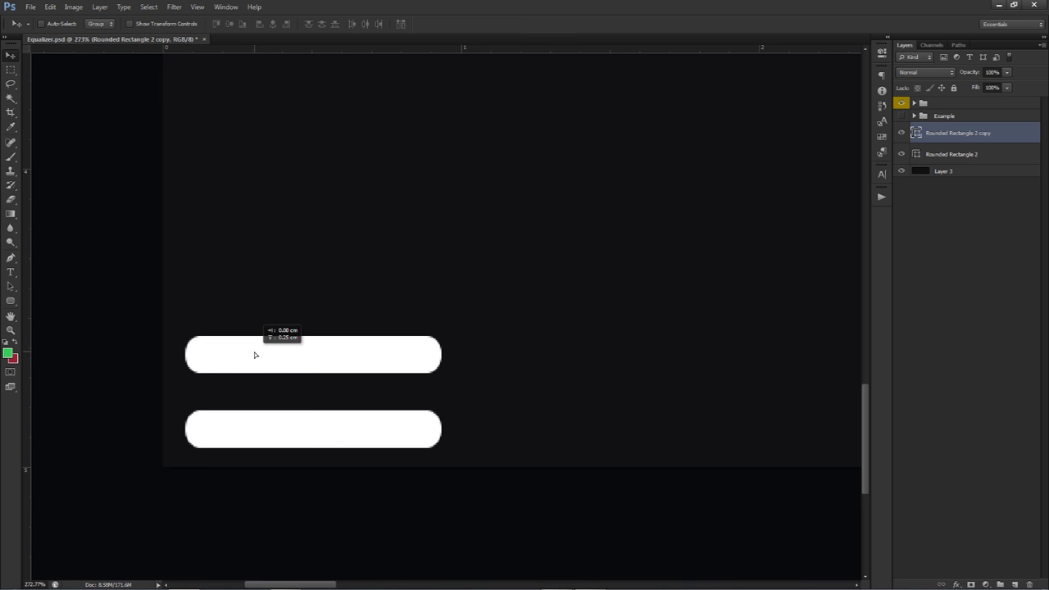
drag(255, 355, 255, 354)
Lower the copied bar slightly to narrow its gap above the original bar
scroll(337, 360, down, 8)
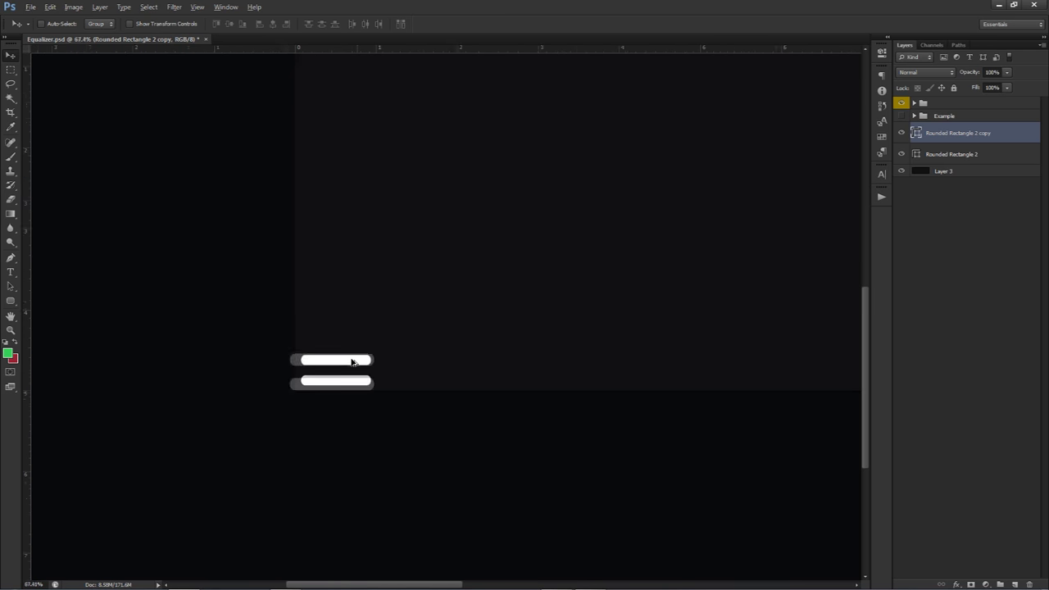
scroll(351, 362, up, 8)
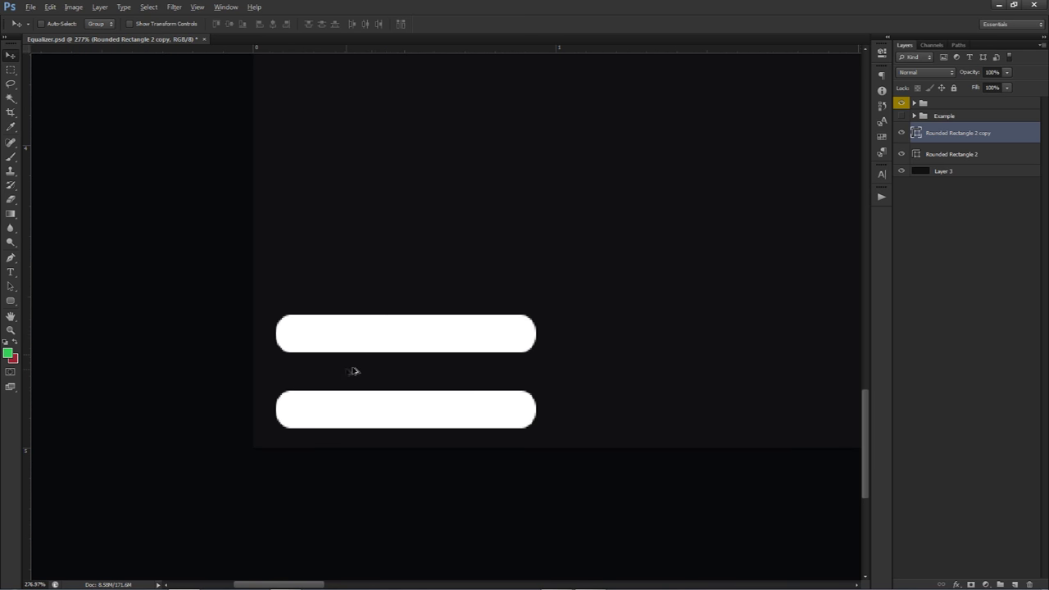
drag(385, 338, 378, 355)
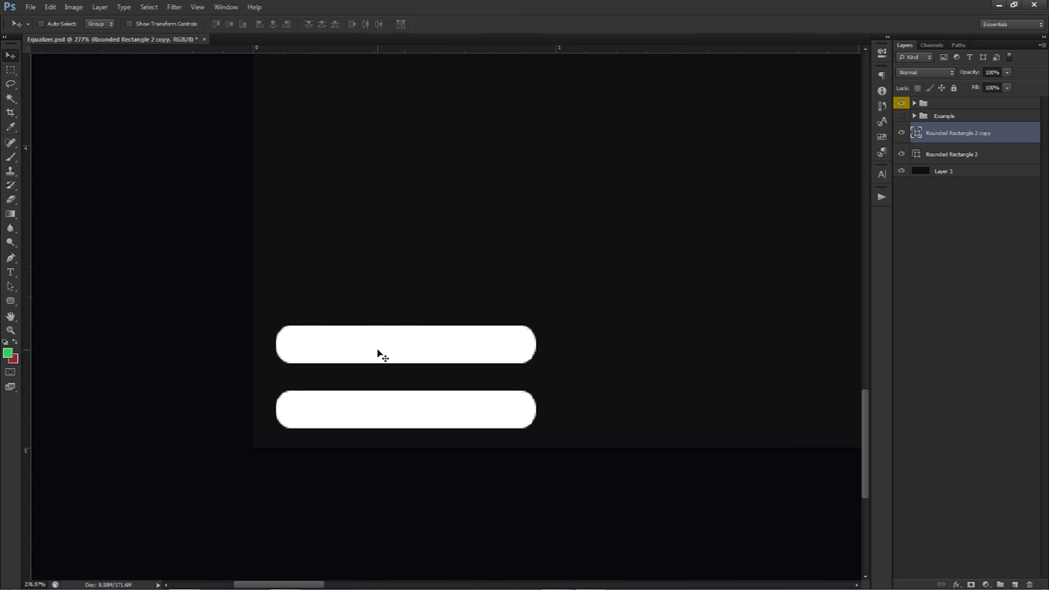
key(Down)
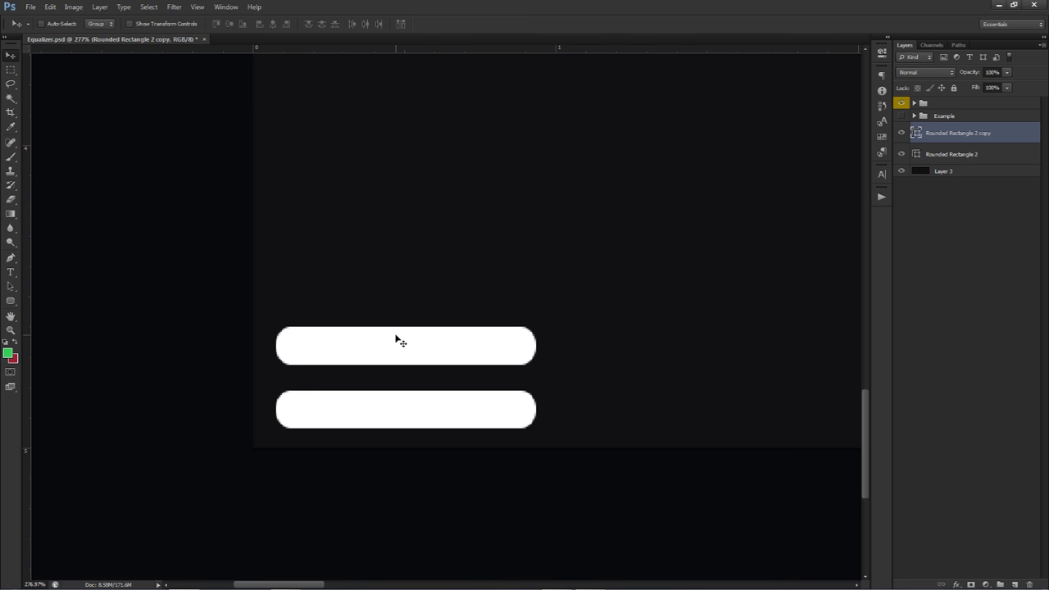
Add a third bar by duplicating the upper bar and placing the copy straight above it
drag(398, 321, 416, 280)
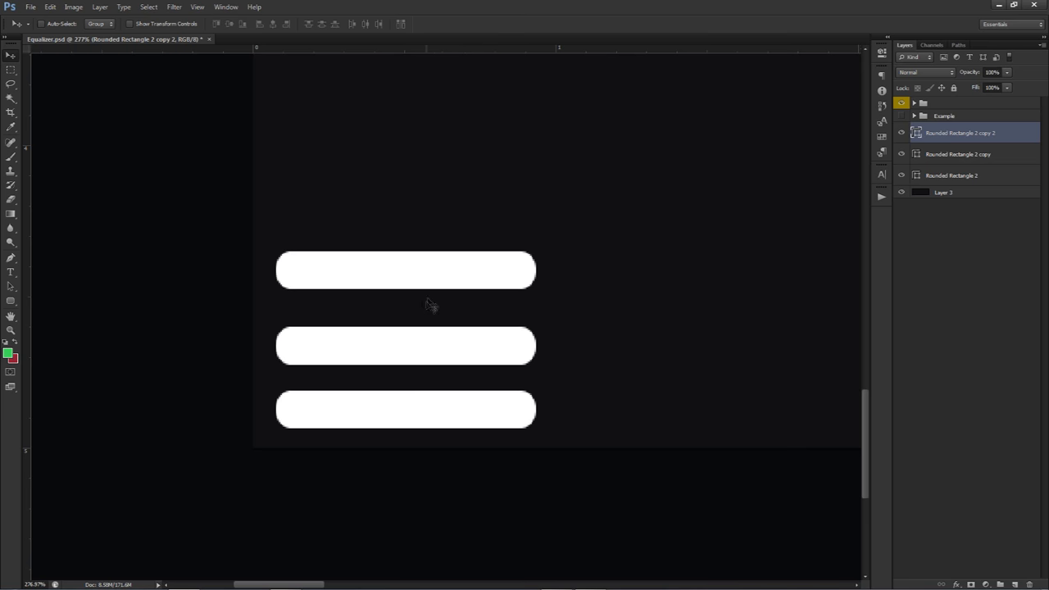
scroll(519, 278, down, 4)
drag(539, 263, 446, 342)
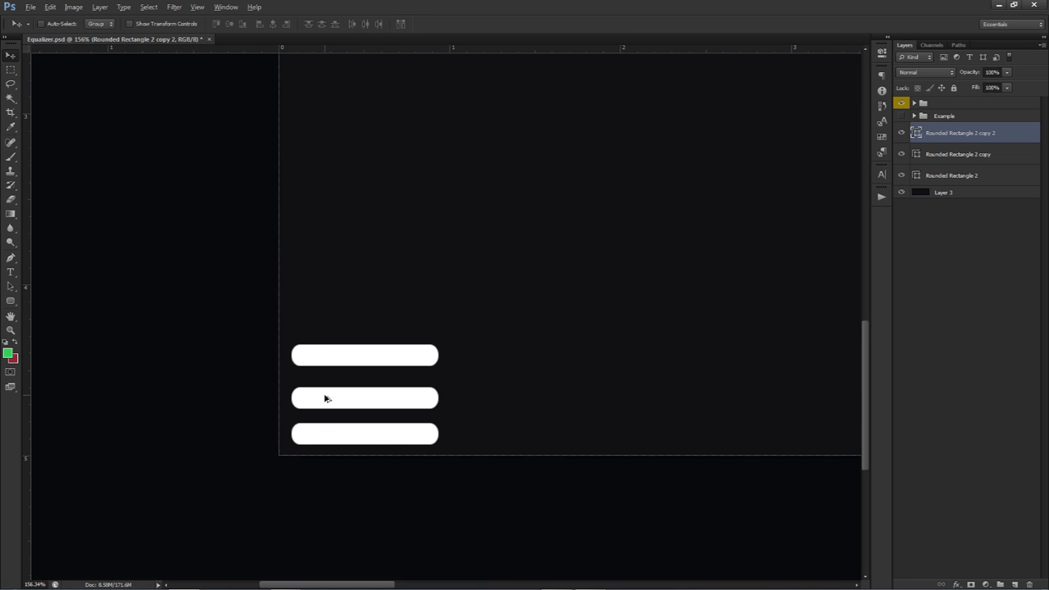
scroll(323, 400, up, 5)
drag(359, 376, 385, 334)
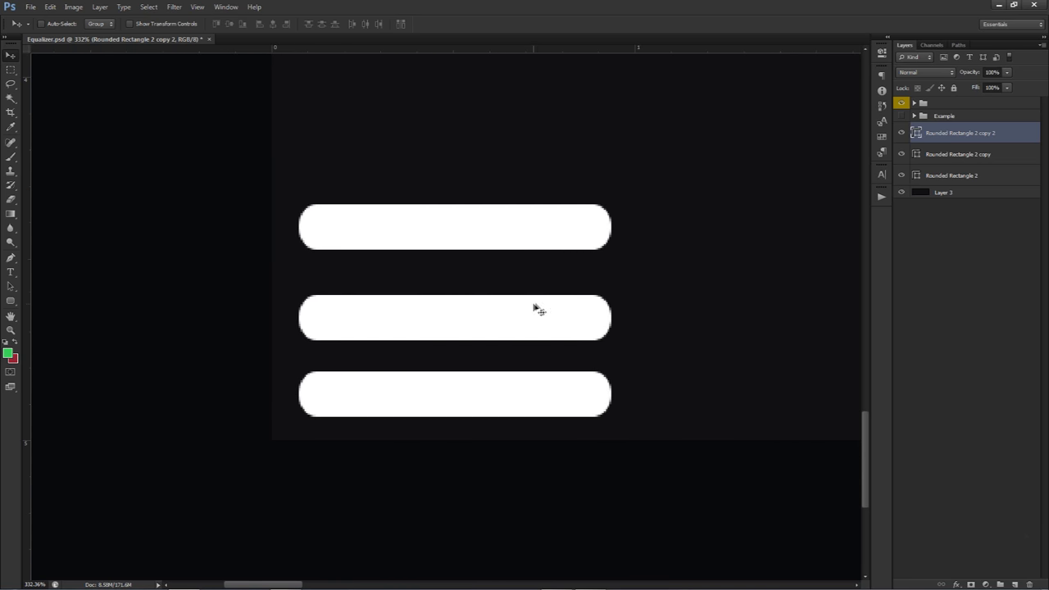
On a new layer, fill a rectangular selection matching the gap between the lower two bars with green as a spacer, and deselect
click(1014, 583)
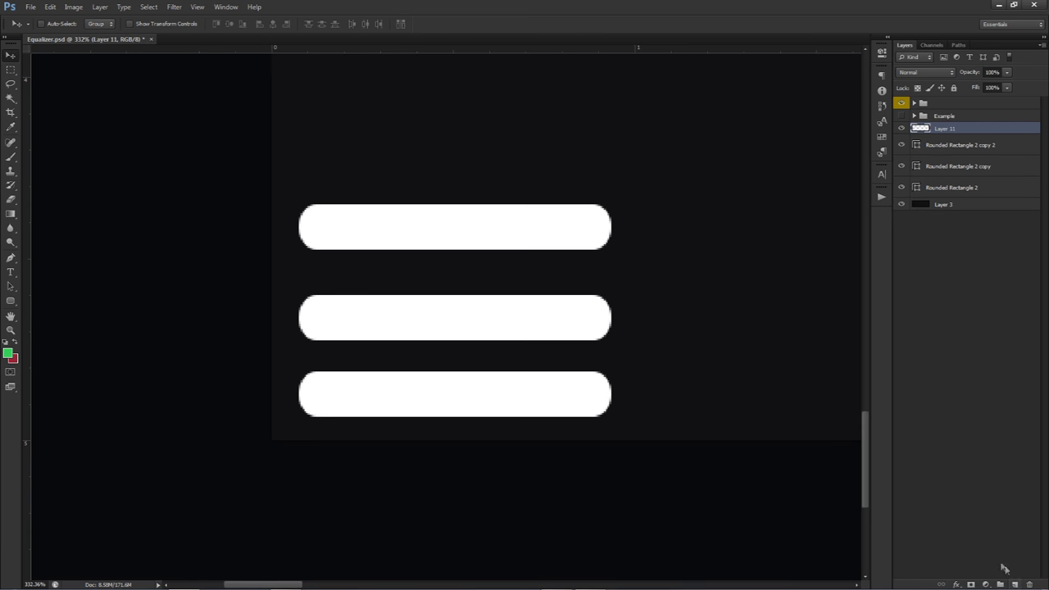
key(m)
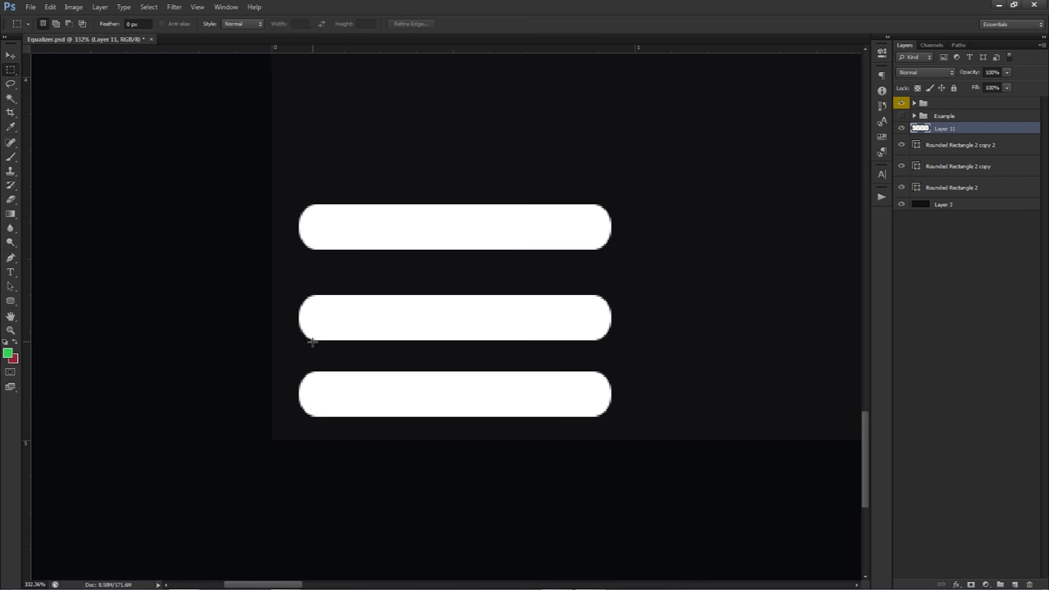
drag(314, 342, 698, 371)
right_click(17, 72)
click(31, 70)
key(alt+BackSpace)
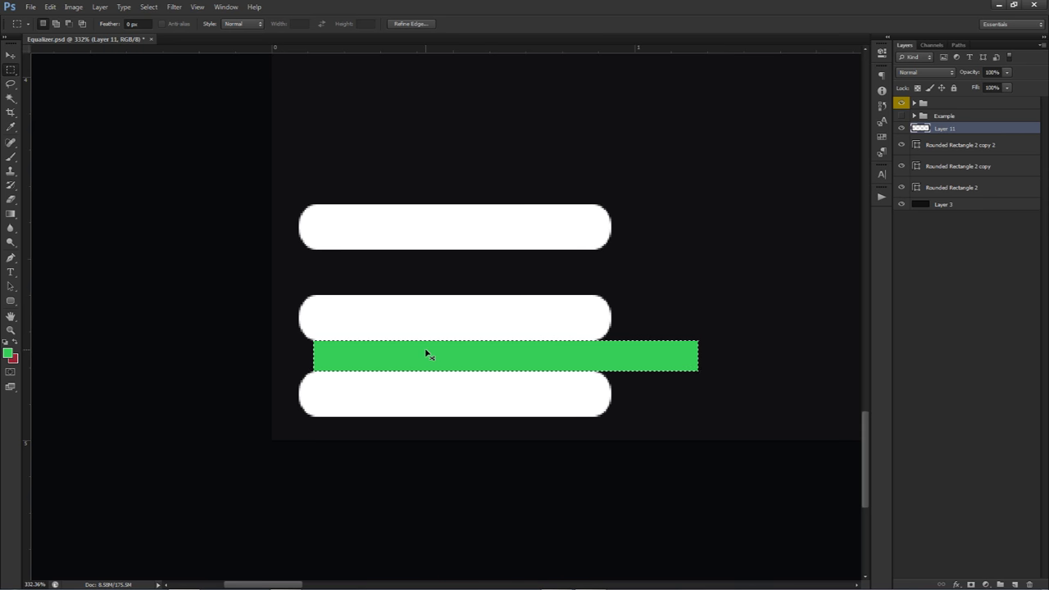
key(ctrl+d)
key(v)
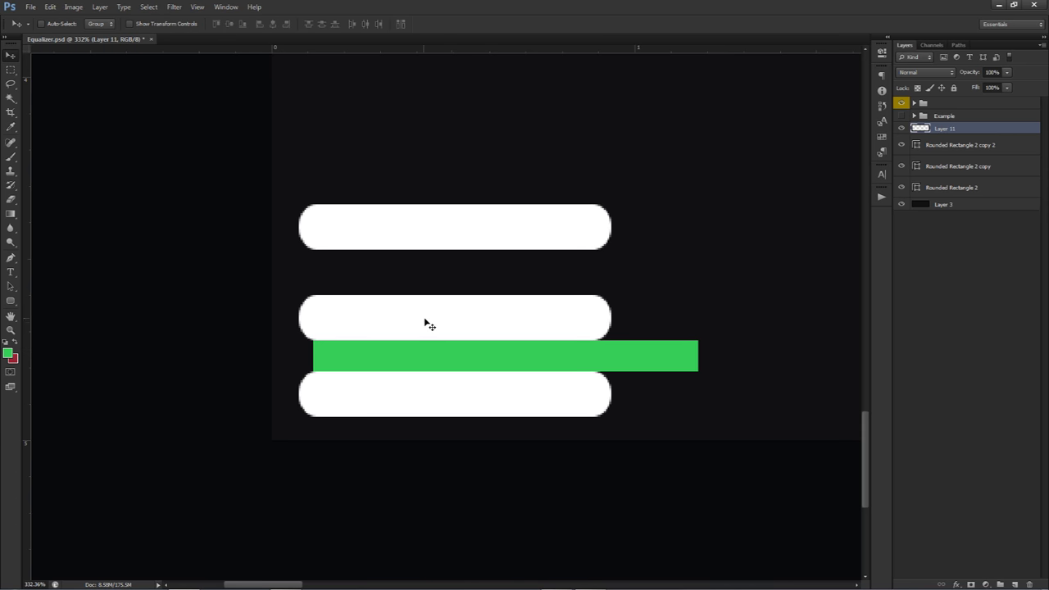
Set the green spacer layer's opacity to 38% and move it straight up to rest on the second bar
alt+drag(459, 356, 474, 309)
key(ctrl+z)
drag(996, 84, 972, 81)
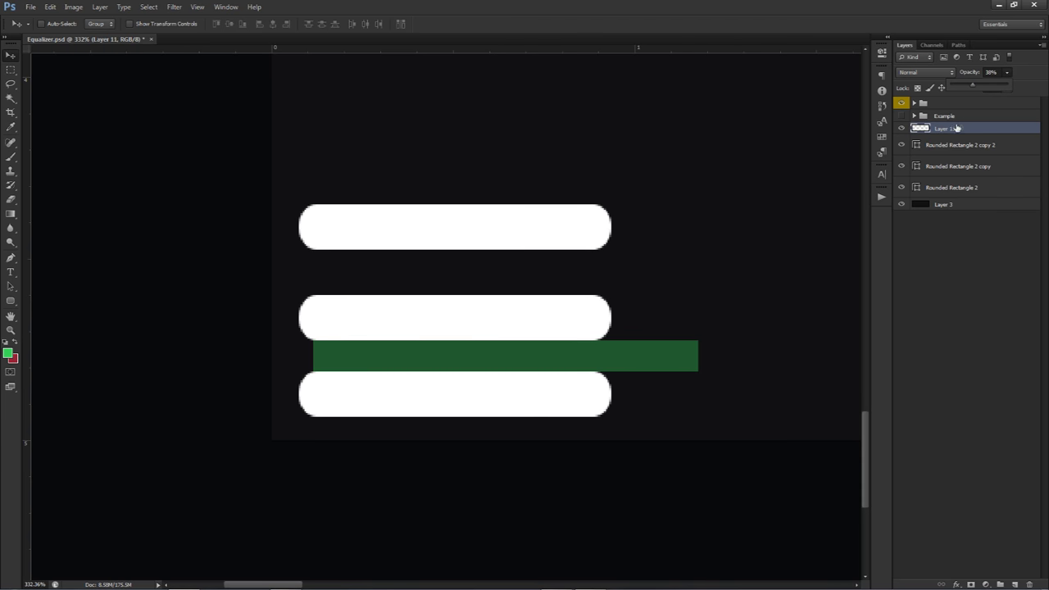
drag(457, 361, 469, 285)
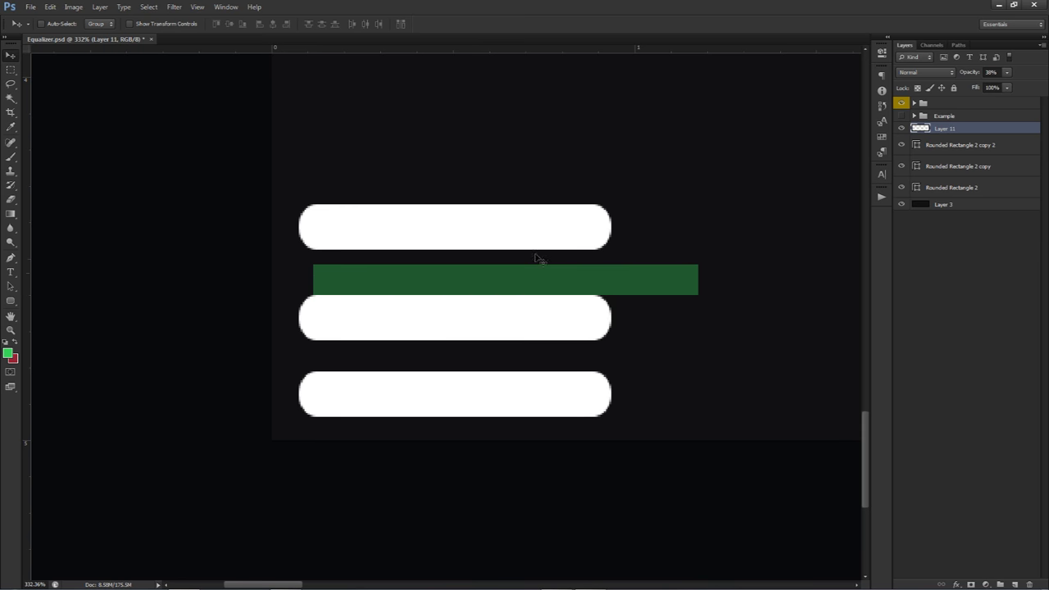
Nudge the third bar down until it rests on the green spacer's upper edge
click(941, 146)
key(Down)
key(Down)
key(Down)
key(Down)
key(Down)
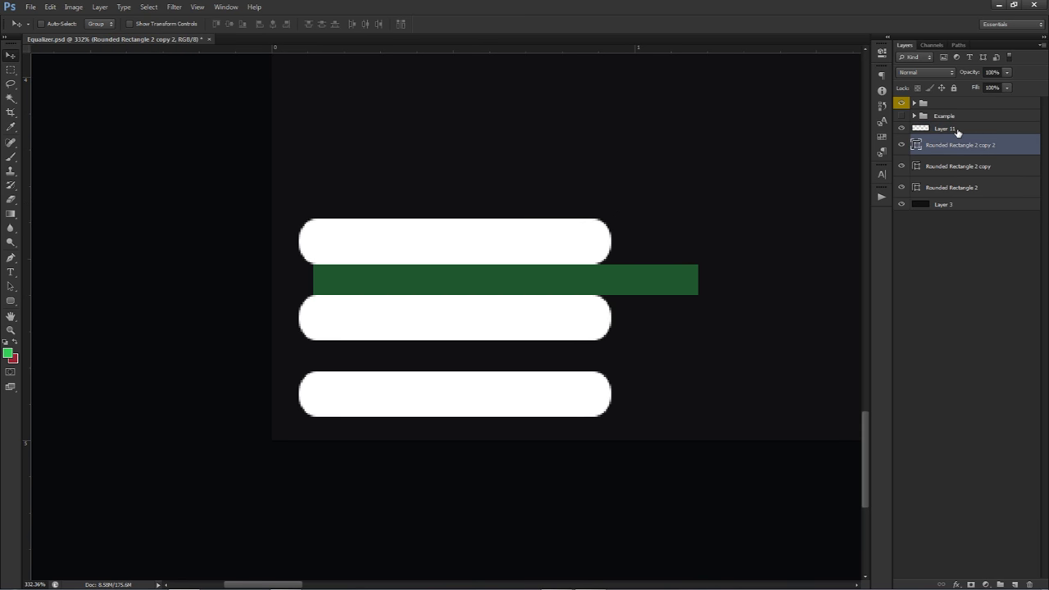
Duplicate the three bar layers together above the originals and group the copies
shift+click(942, 188)
drag(548, 307, 574, 153)
key(ctrl+g)
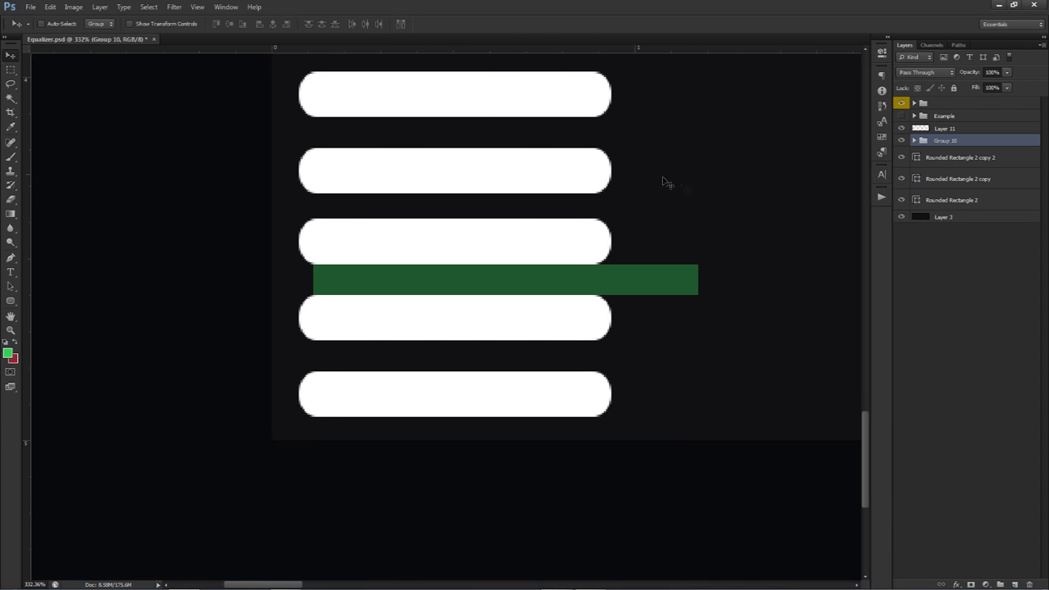
Move the green spacer onto the third bar and align the group of copied bars with the spacer's upper edge
click(942, 131)
drag(544, 279, 546, 207)
click(939, 144)
drag(660, 199, 661, 193)
drag(494, 128, 482, 219)
scroll(503, 194, down, 2)
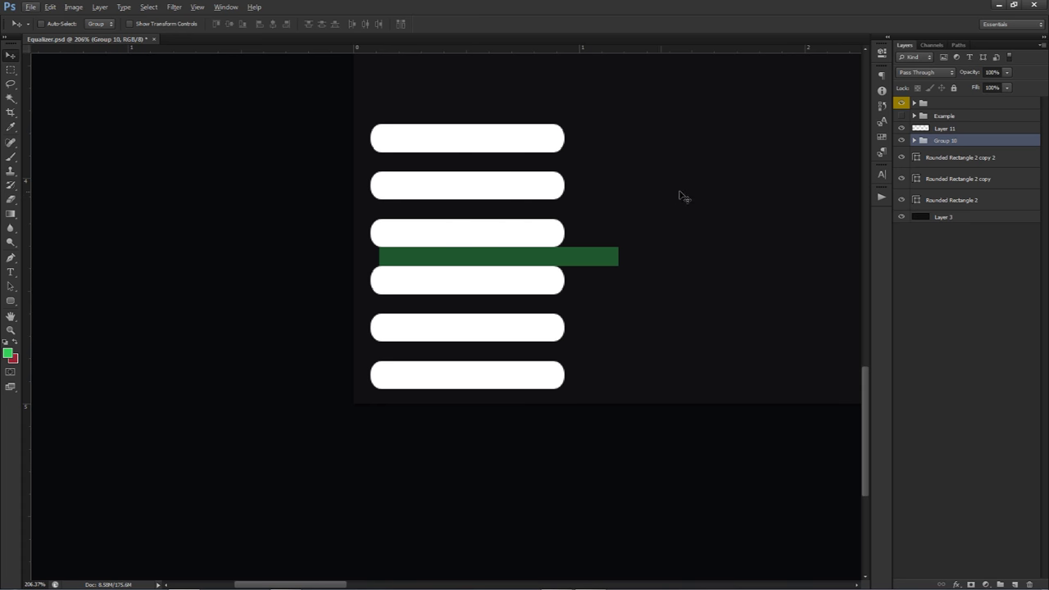
Duplicate the bar group and three single bars, group the copies, and move them straight above the six-bar column
shift+click(949, 200)
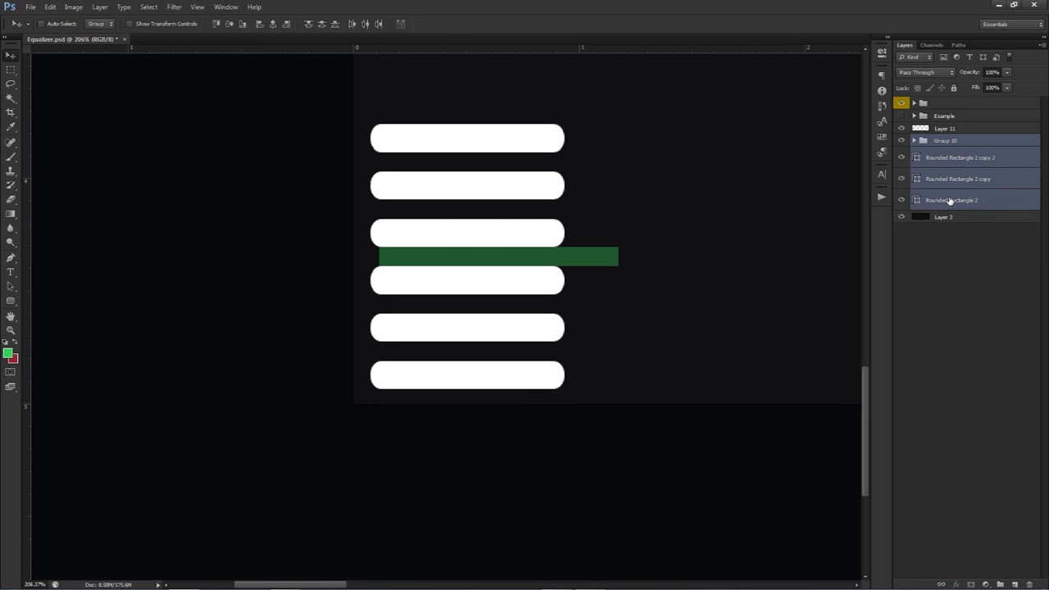
key(ctrl+j)
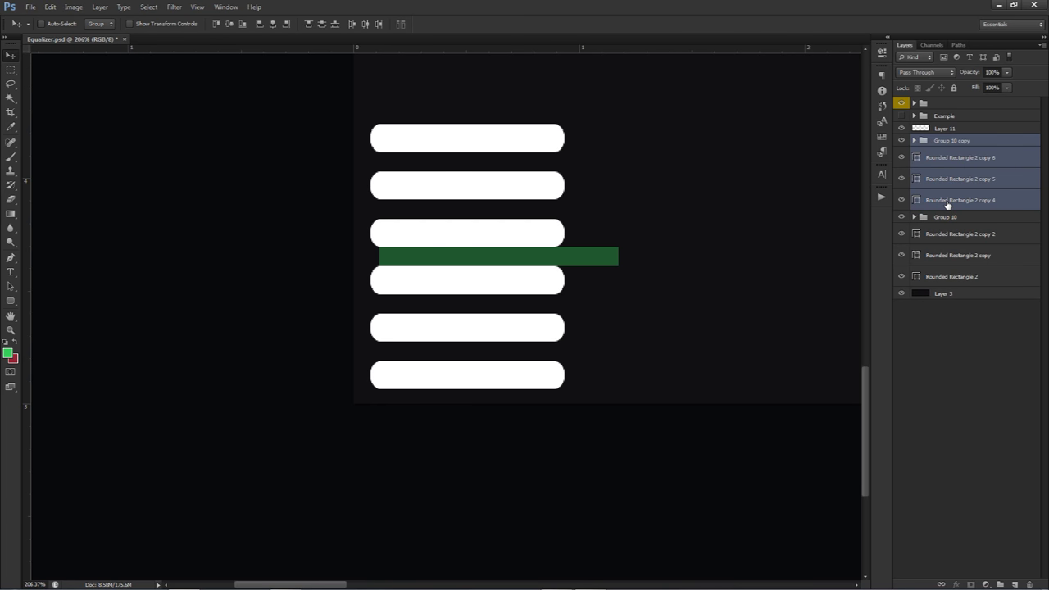
key(ctrl+g)
drag(651, 251, 651, 307)
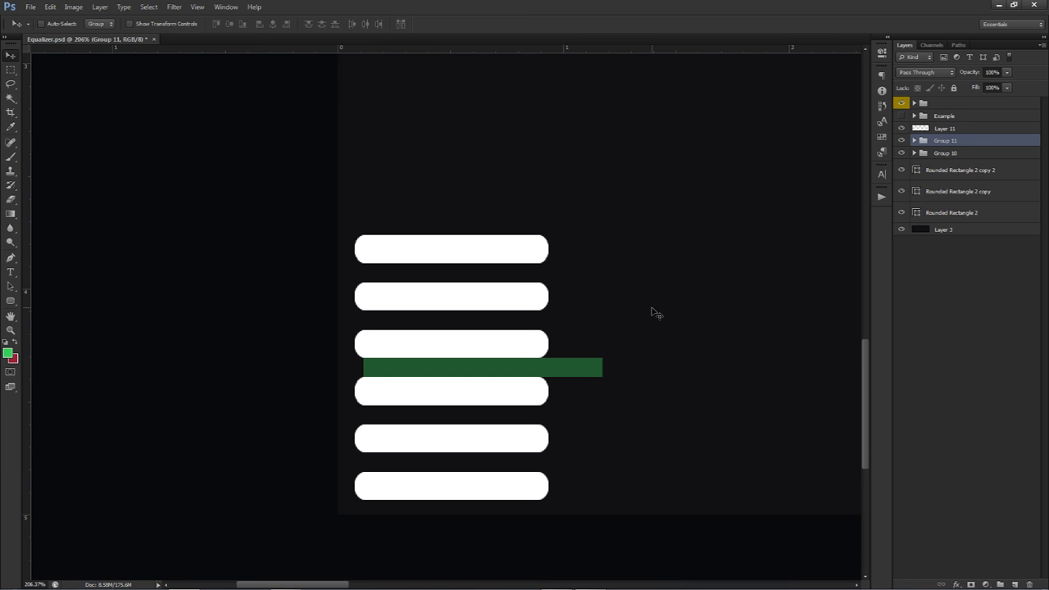
scroll(653, 307, down, 5)
drag(593, 298, 547, 336)
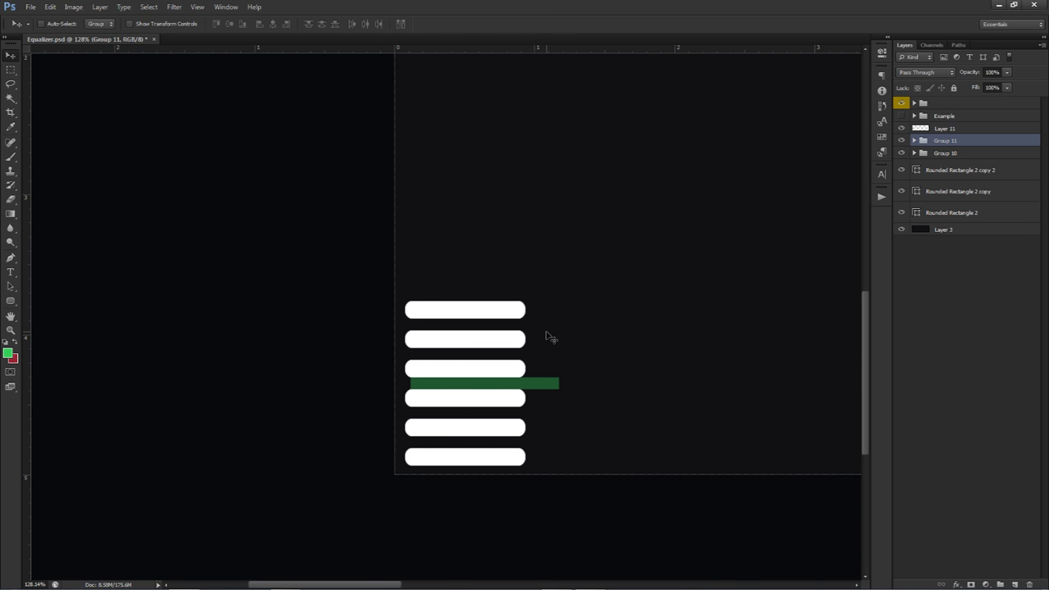
drag(537, 396, 538, 233)
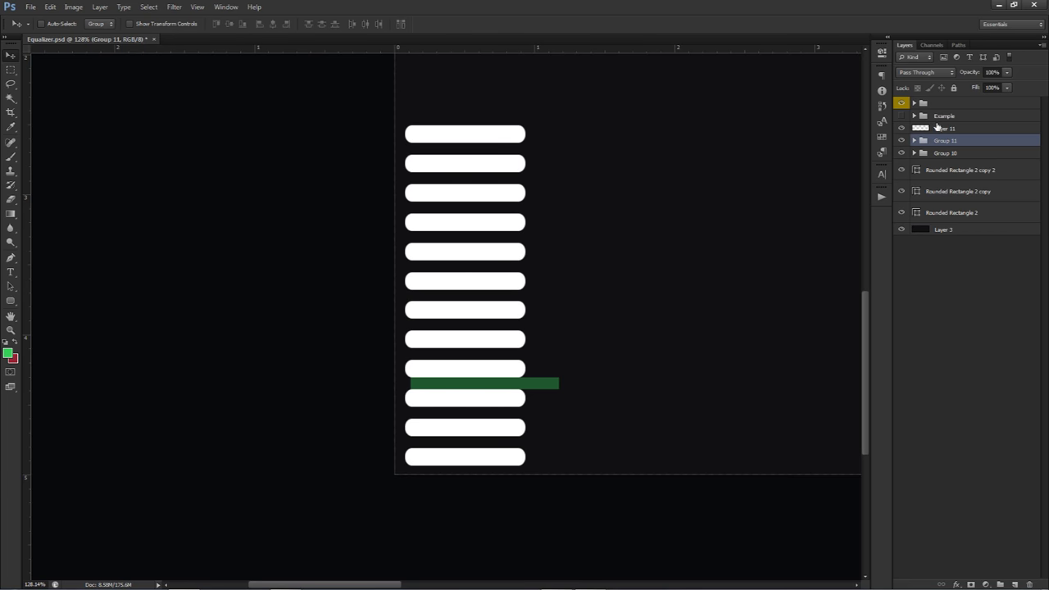
Move the green spacer between the sixth and seventh bars and nudge the new upper group up to fit it
click(937, 127)
drag(505, 368, 515, 281)
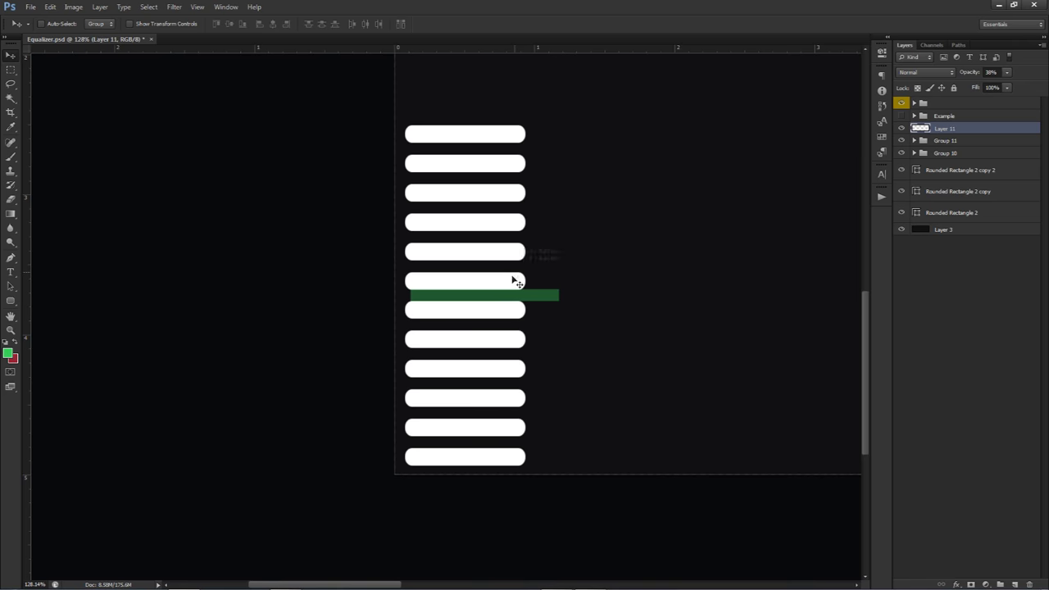
scroll(510, 283, up, 5)
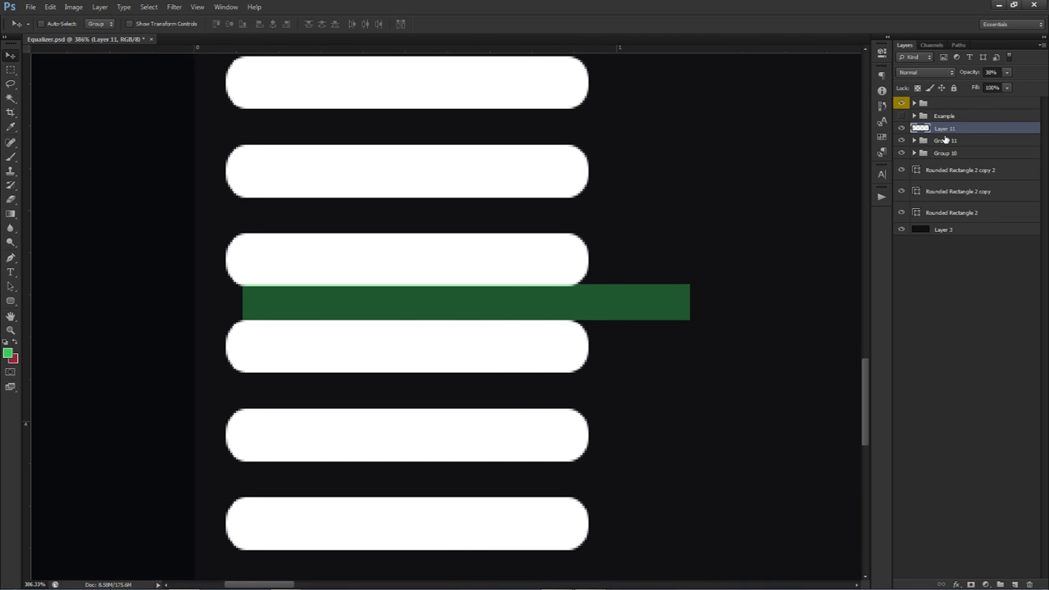
click(945, 141)
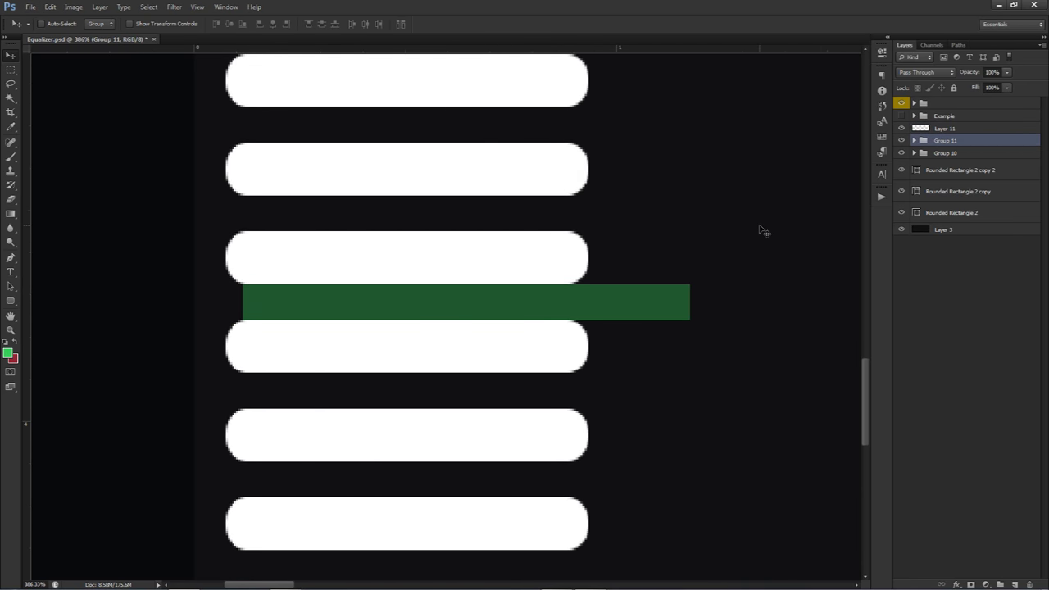
Duplicate all twelve bars, group the copies, and move them straight up to extend the column to the canvas's upper edge
scroll(763, 231, down, 8)
scroll(607, 370, down, 4)
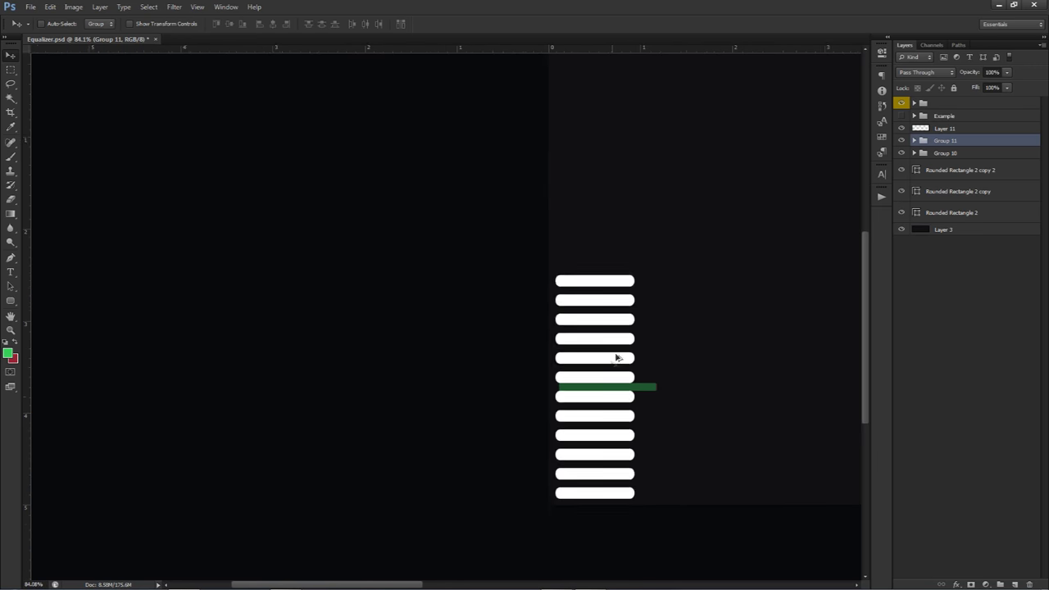
shift+click(940, 210)
key(ctrl+j)
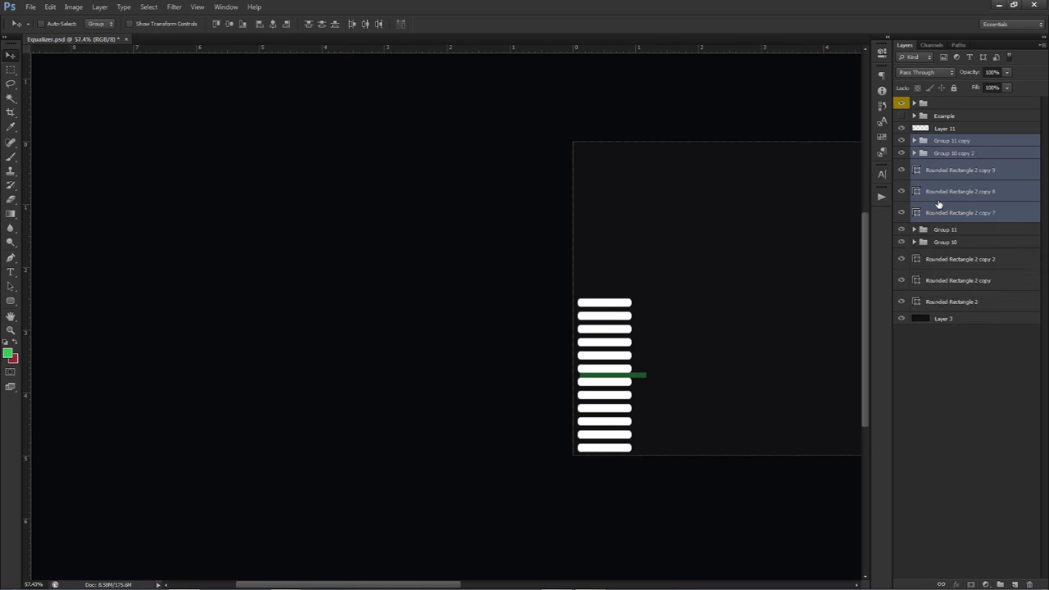
key(ctrl+g)
drag(669, 420, 658, 253)
Place the green spacer on the twelfth bar and lower the newest group until it rests on the spacer
scroll(659, 254, up, 2)
click(922, 129)
drag(662, 349, 666, 261)
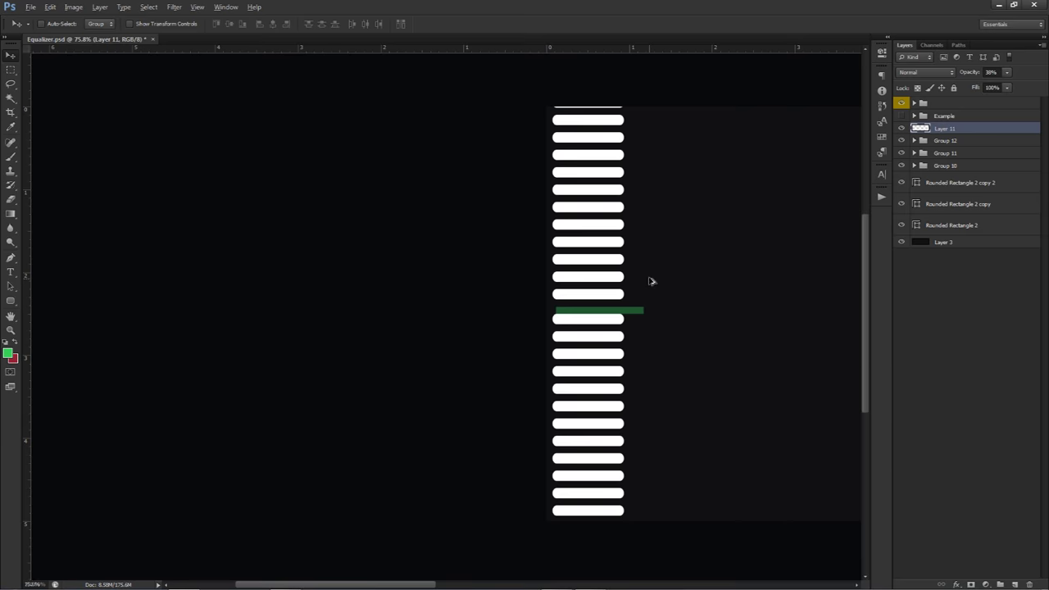
scroll(651, 283, up, 5)
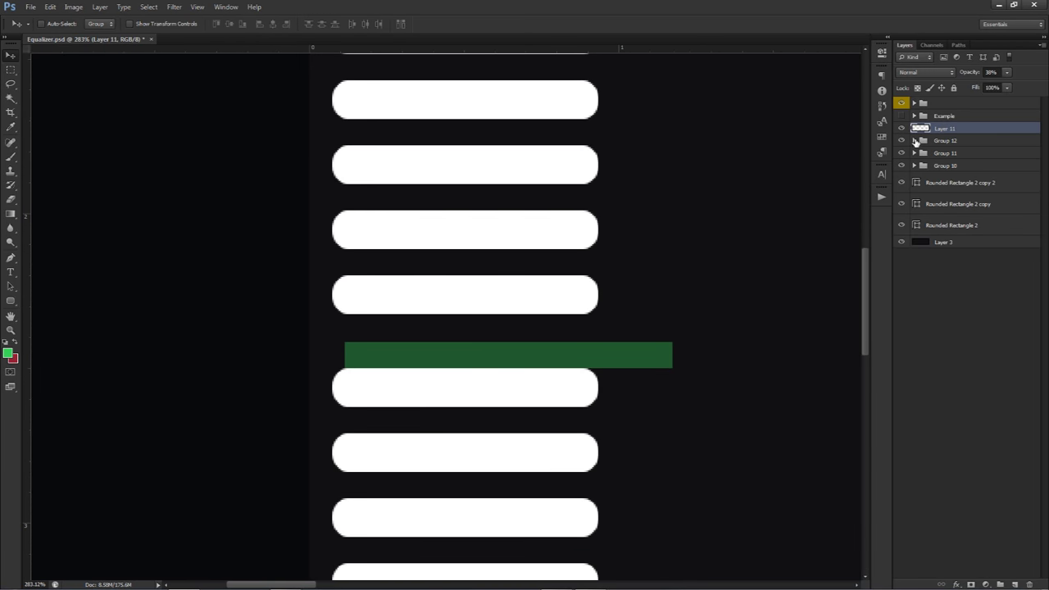
click(943, 140)
drag(647, 226, 606, 277)
scroll(645, 238, down, 5)
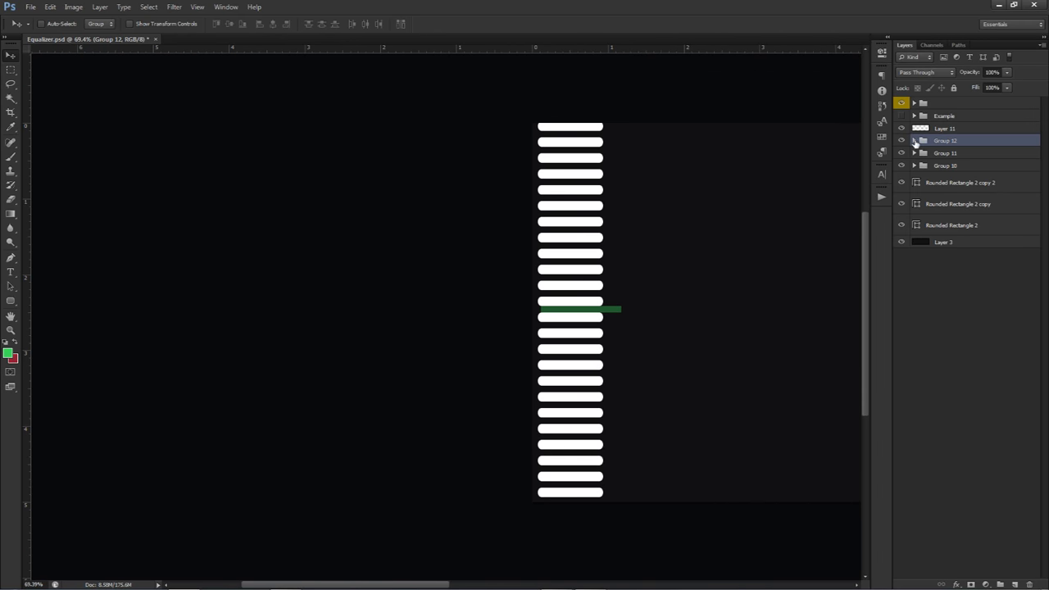
Hide the topmost bar cut off by the canvas's upper edge, inside the newest group's nested groups, and collapse the group
click(914, 140)
click(901, 153)
click(903, 154)
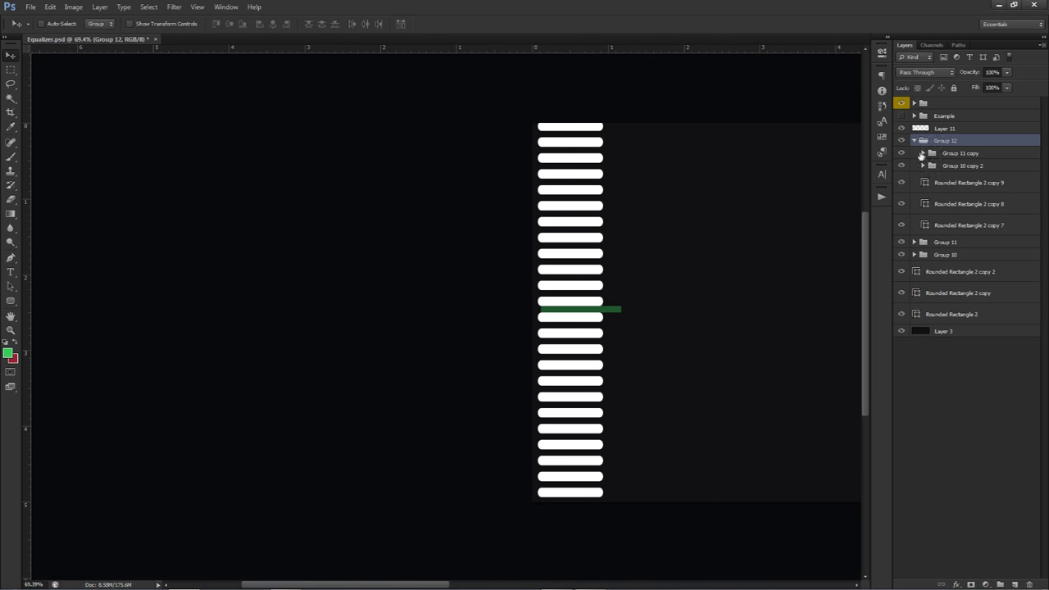
click(922, 153)
click(901, 182)
click(902, 183)
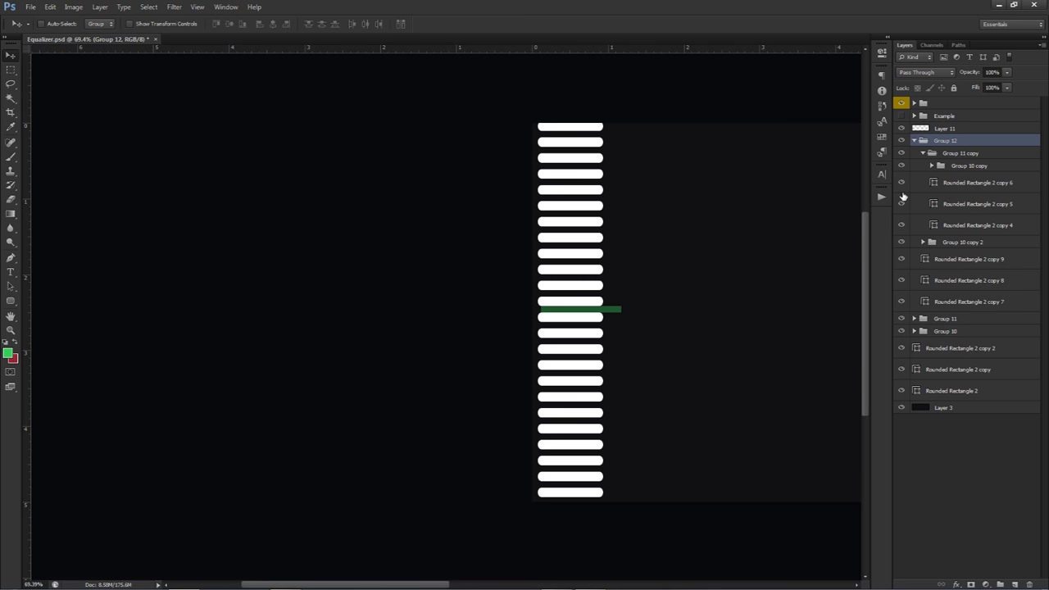
click(932, 166)
click(896, 186)
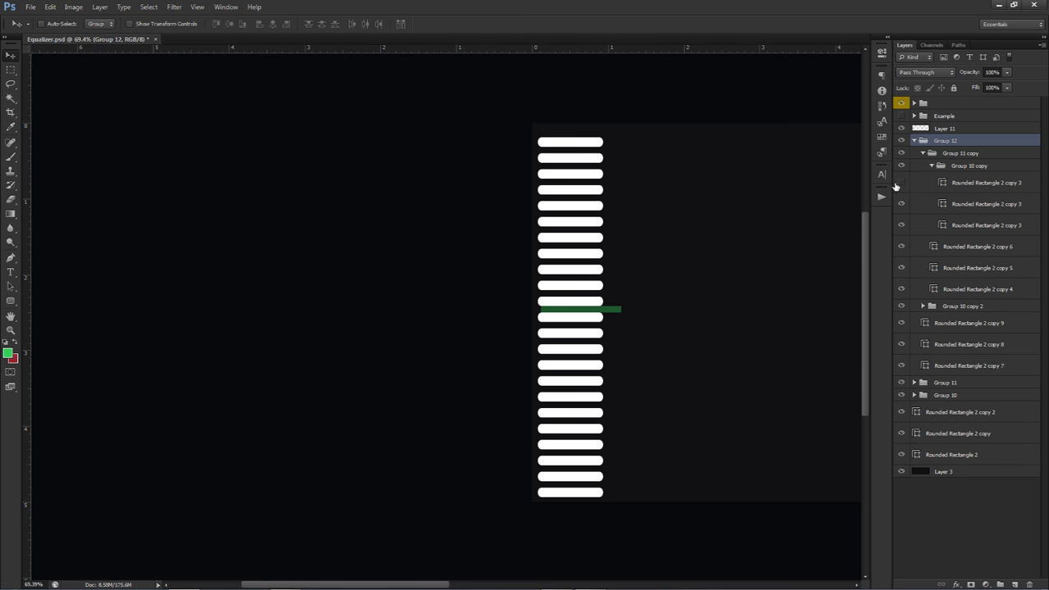
click(914, 141)
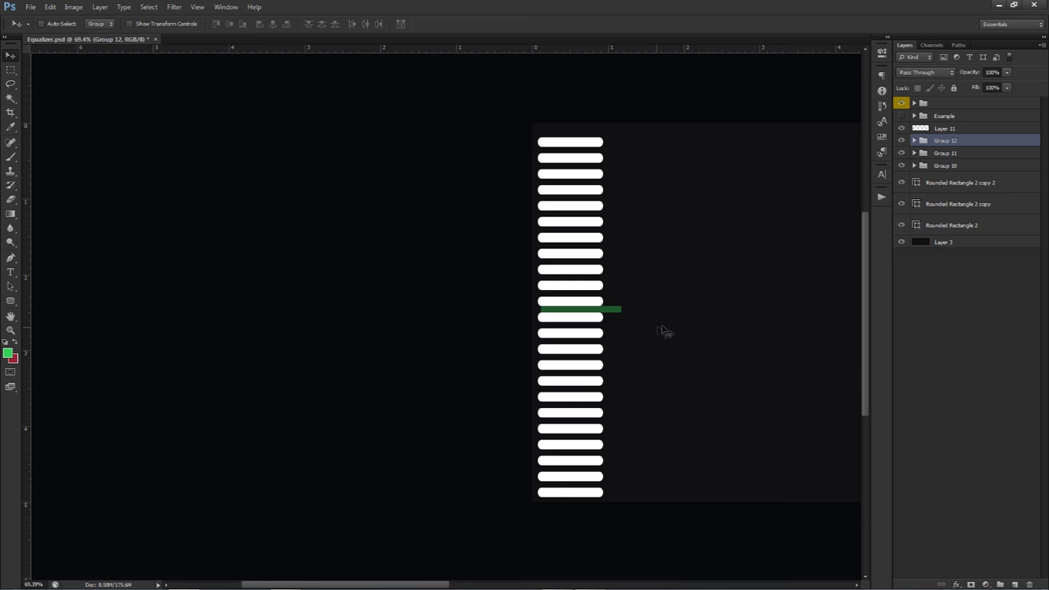
key(Up)
key(Up)
key(Up)
key(Up)
key(Up)
key(Up)
key(Up)
key(Up)
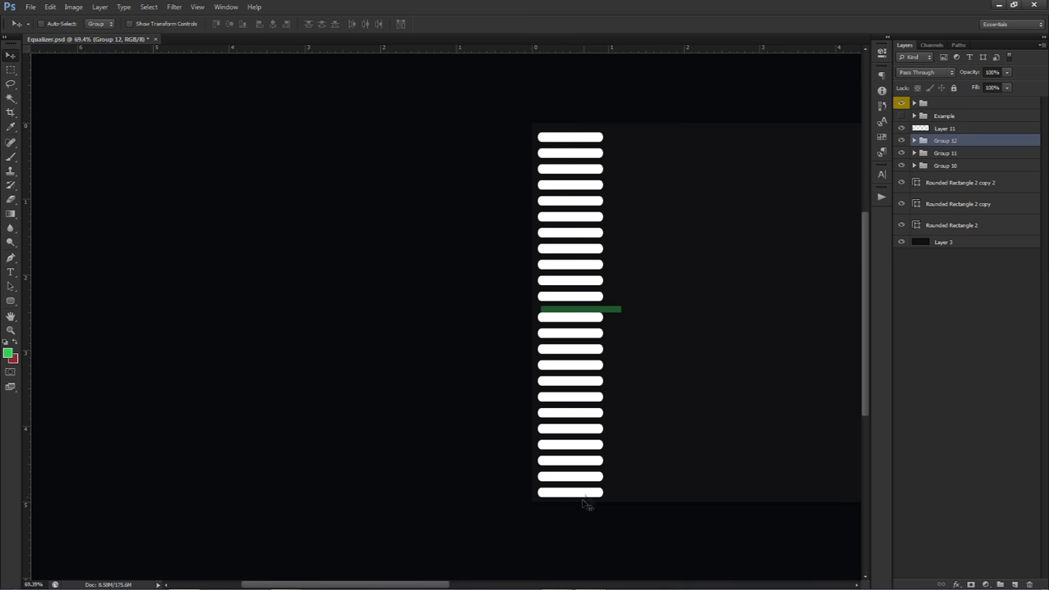
key(Up)
key(Up)
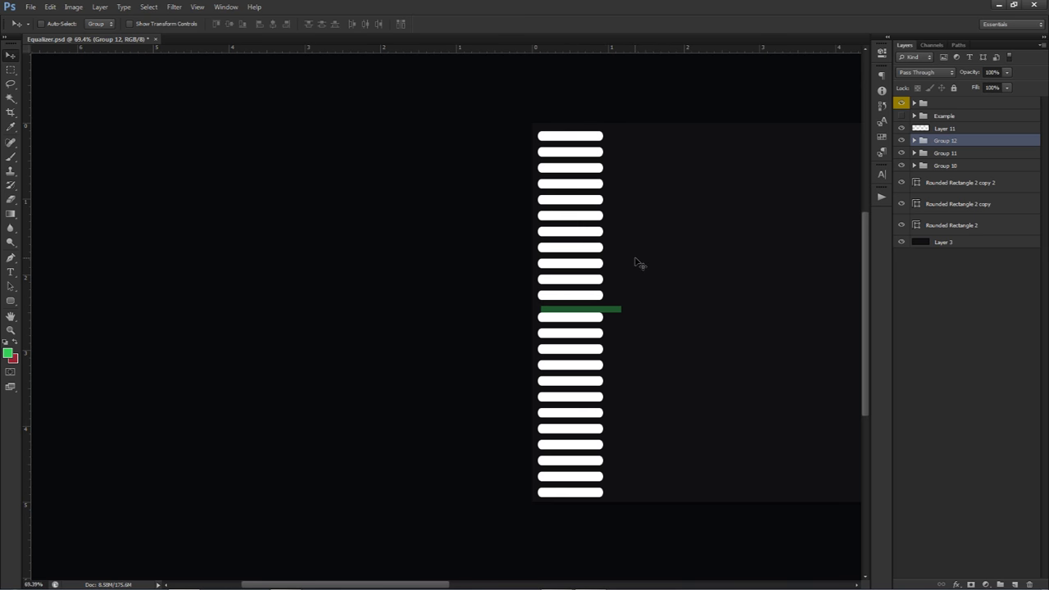
key(ctrl+alt+z)
key(ctrl+alt+z)
key(ctrl+shift+z)
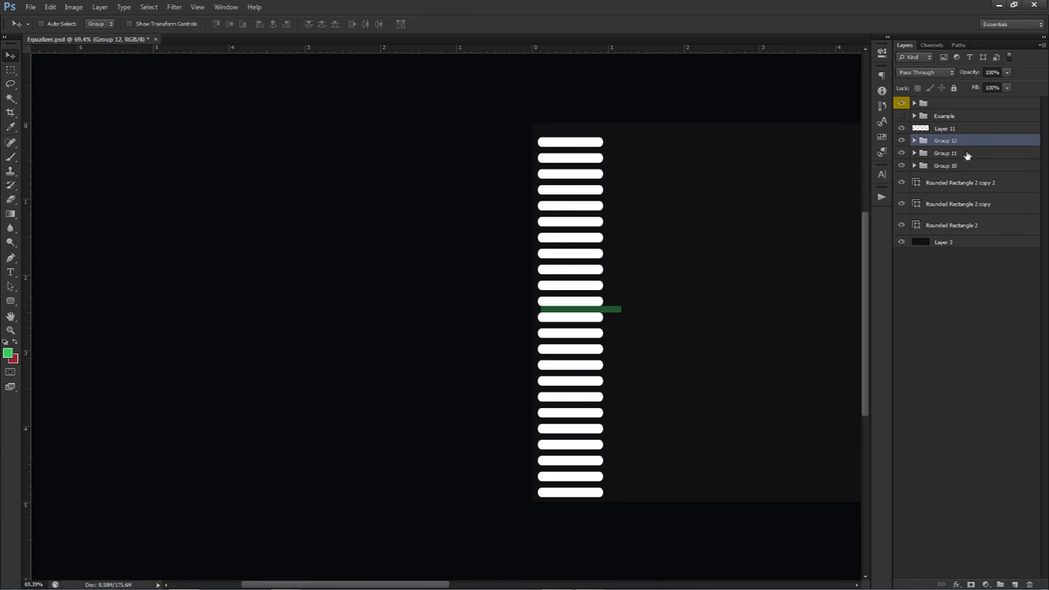
Select all bars and groups of the column, shift them up slightly to center the column vertically, and hide the green spacer layer
shift+click(936, 223)
key(shift+Up)
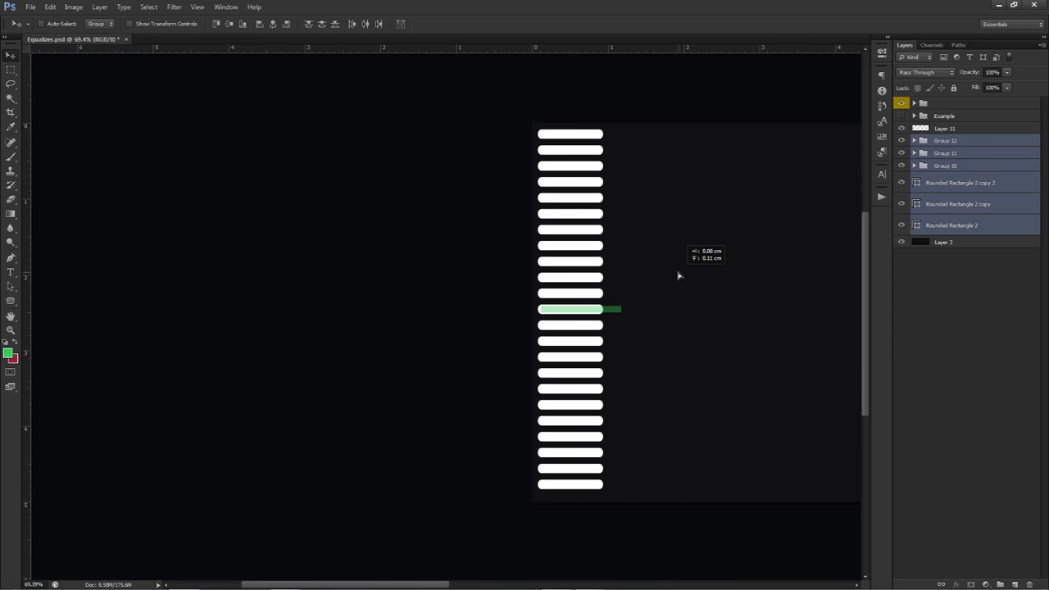
key(Down)
key(Down)
key(Down)
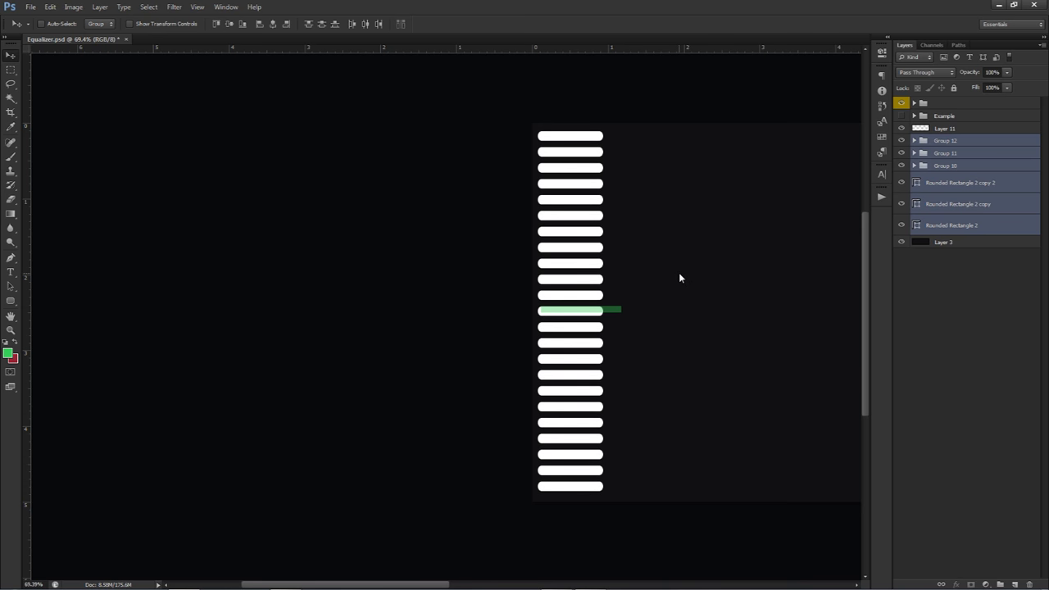
click(903, 128)
scroll(730, 216, down, 3)
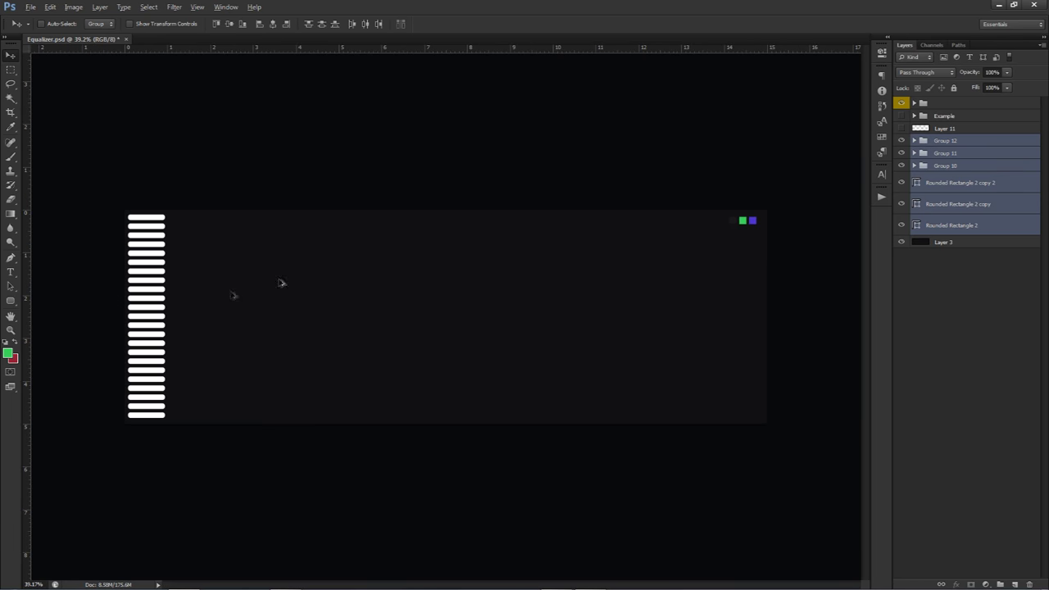
Group the whole column's layers and rename the group as 1
scroll(96, 330, up, 4)
drag(84, 304, 265, 248)
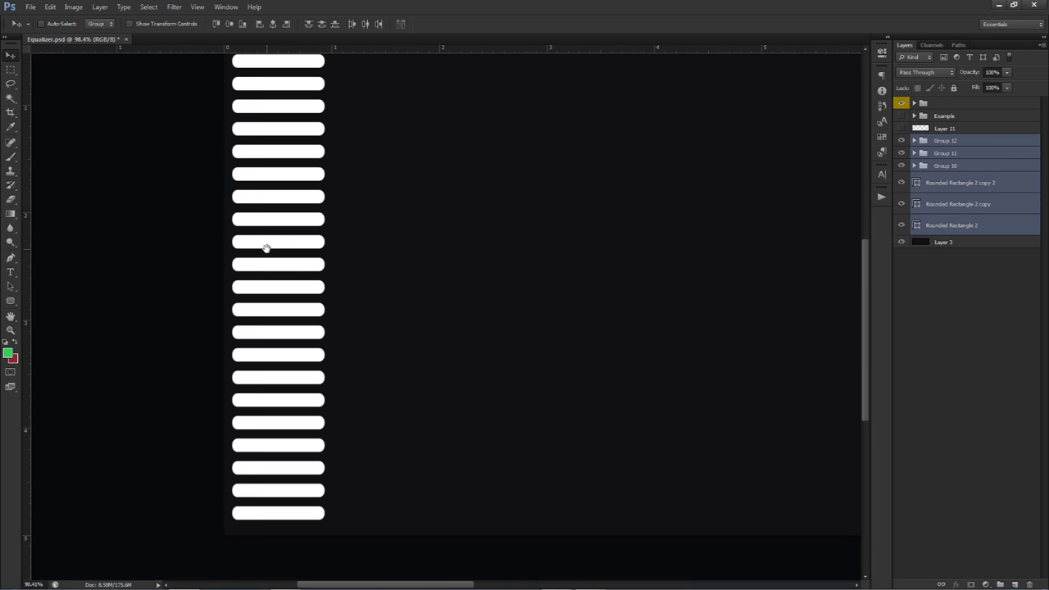
key(ctrl+g)
double_click(947, 140)
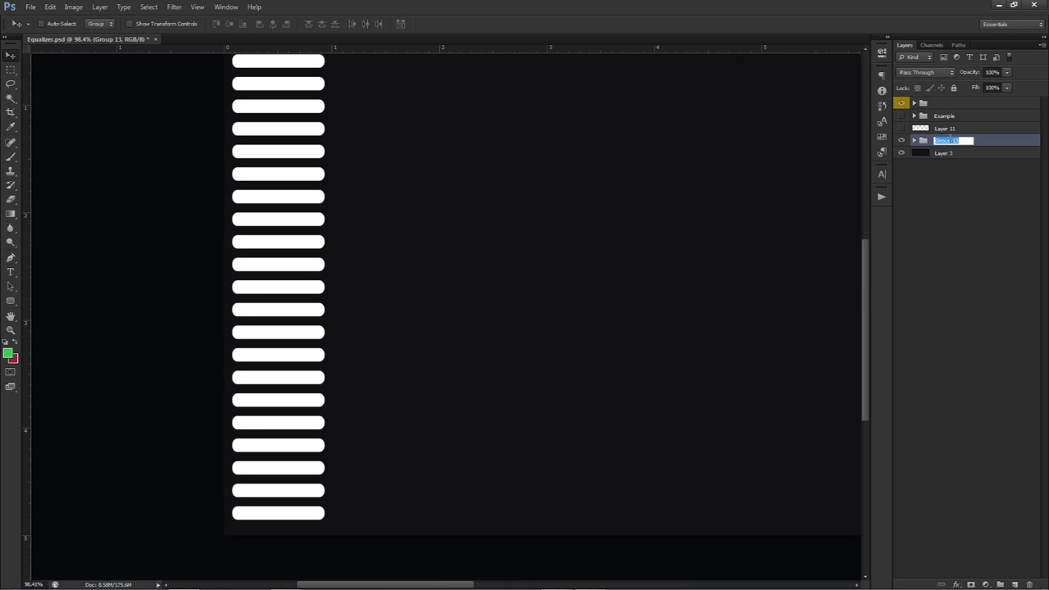
text(1)
key(Return)
key(ctrl+e)
drag(398, 248, 652, 246)
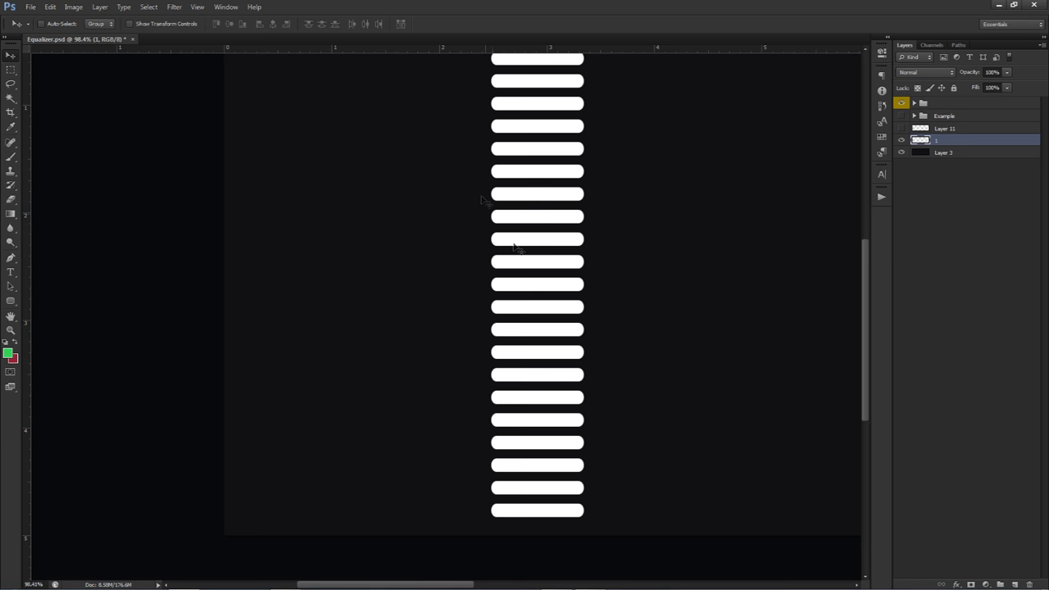
key(ctrl+z)
key(ctrl+alt+z)
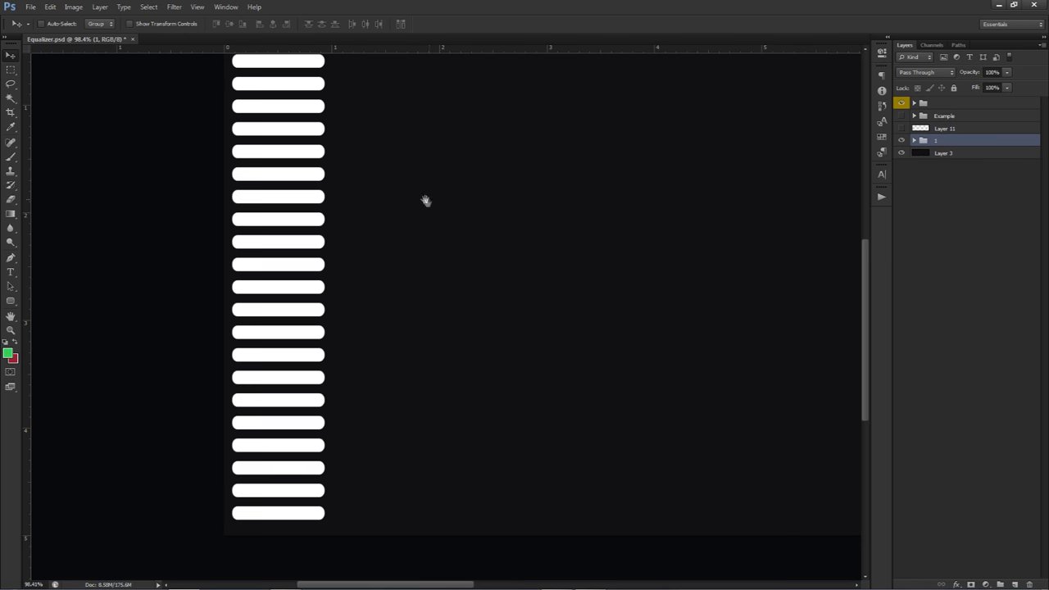
drag(425, 201, 522, 232)
scroll(523, 232, down, 3)
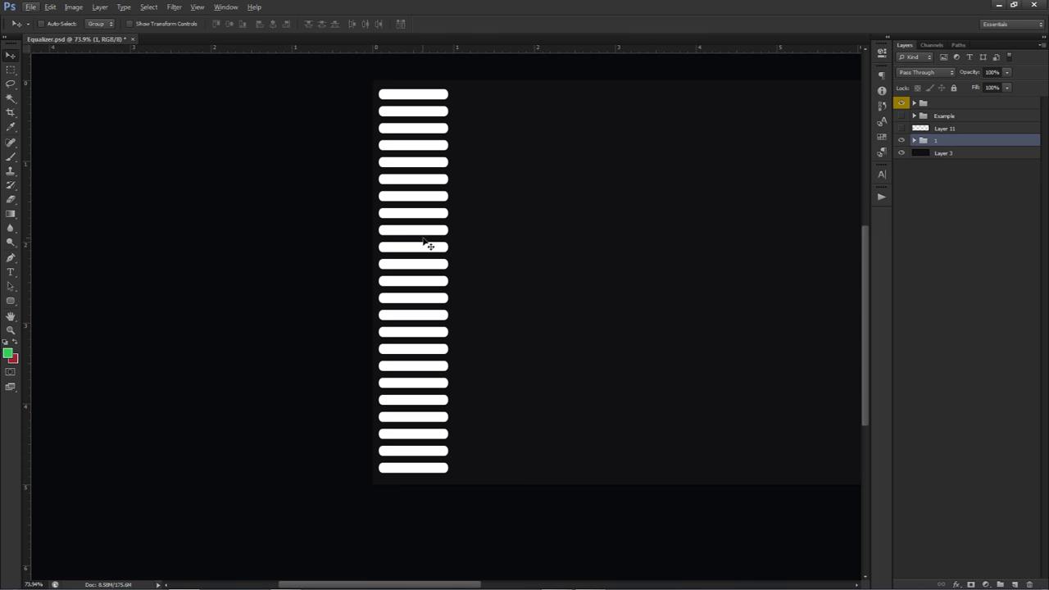
drag(412, 243, 482, 251)
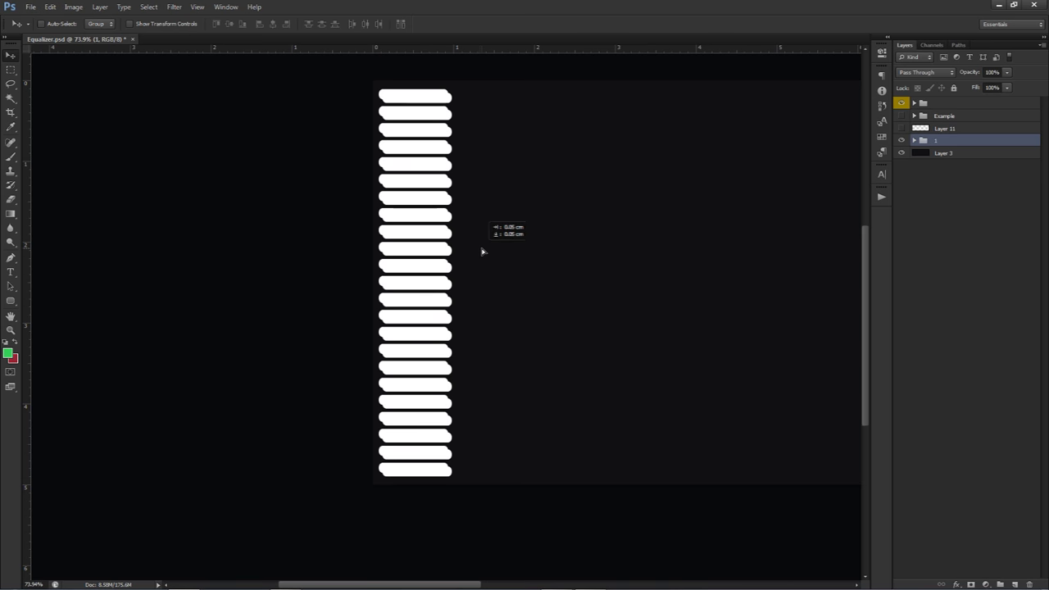
key(ctrl+z)
Duplicate group 1 and move the copy straight right about 0.9 cm, leaving a narrow gap between the two columns
key(ctrl+j)
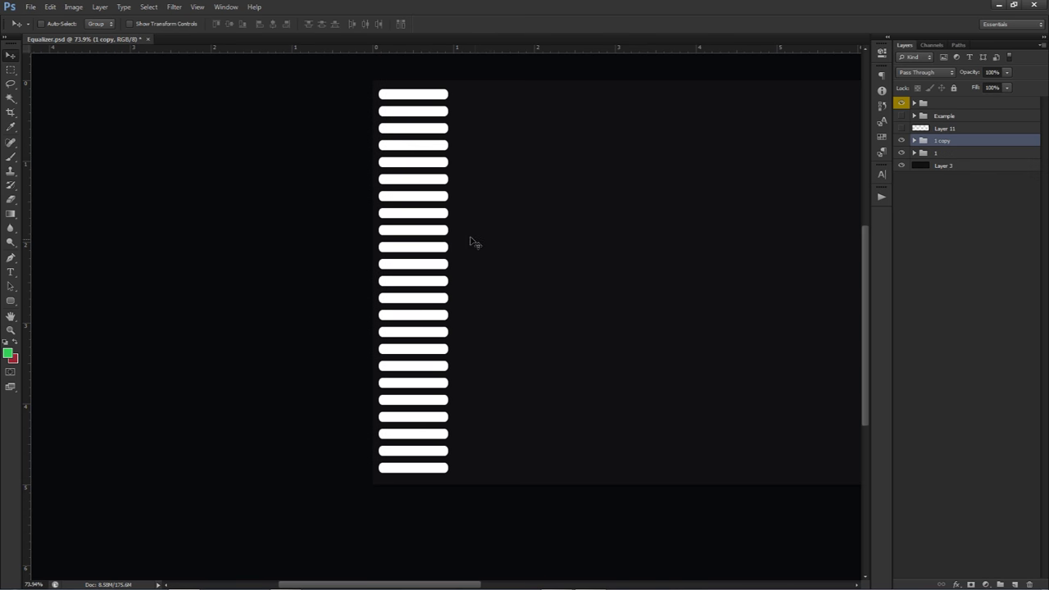
drag(426, 247, 493, 249)
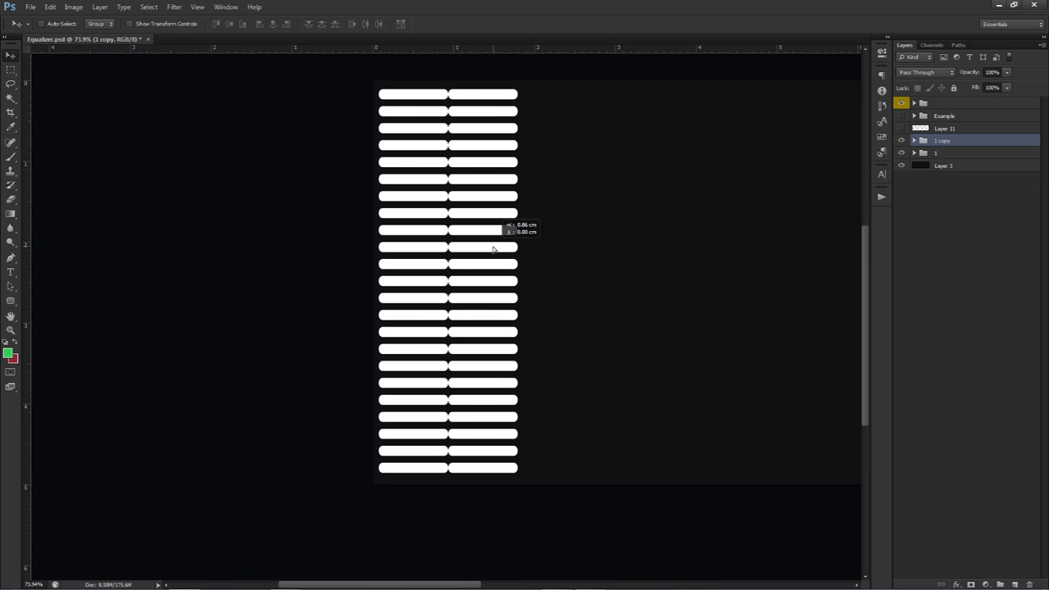
key(shift+Right)
key(shift+Right)
key(shift+Left)
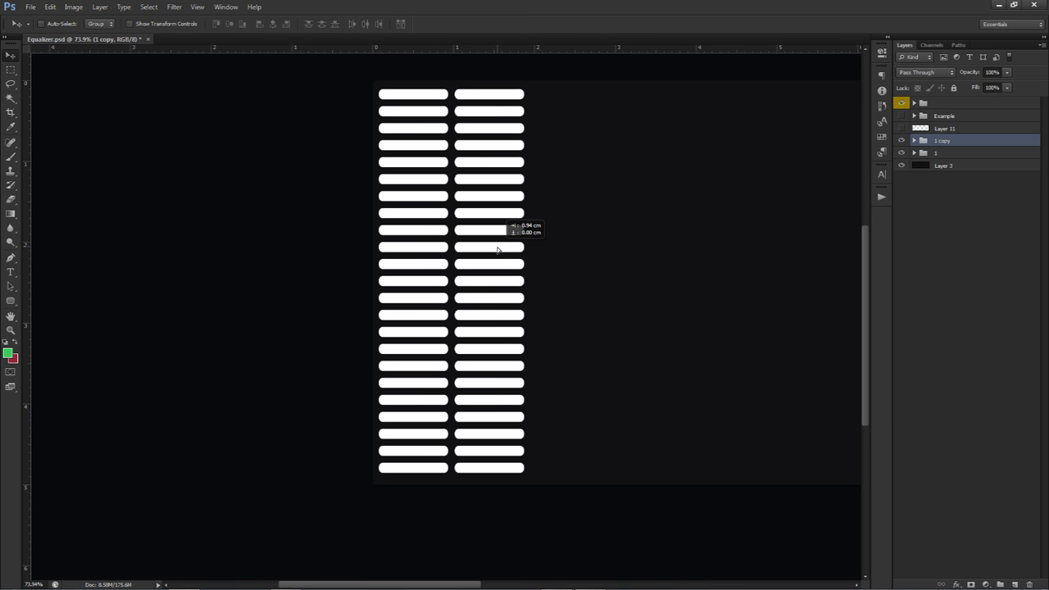
key(shift+Left)
key(shift+Right)
key(Left)
key(Left)
Examine the canvas's remaining width and the finished Example artwork, with both column groups hidden during the comparison
scroll(573, 262, down, 2)
drag(562, 290, 337, 306)
drag(806, 255, 444, 256)
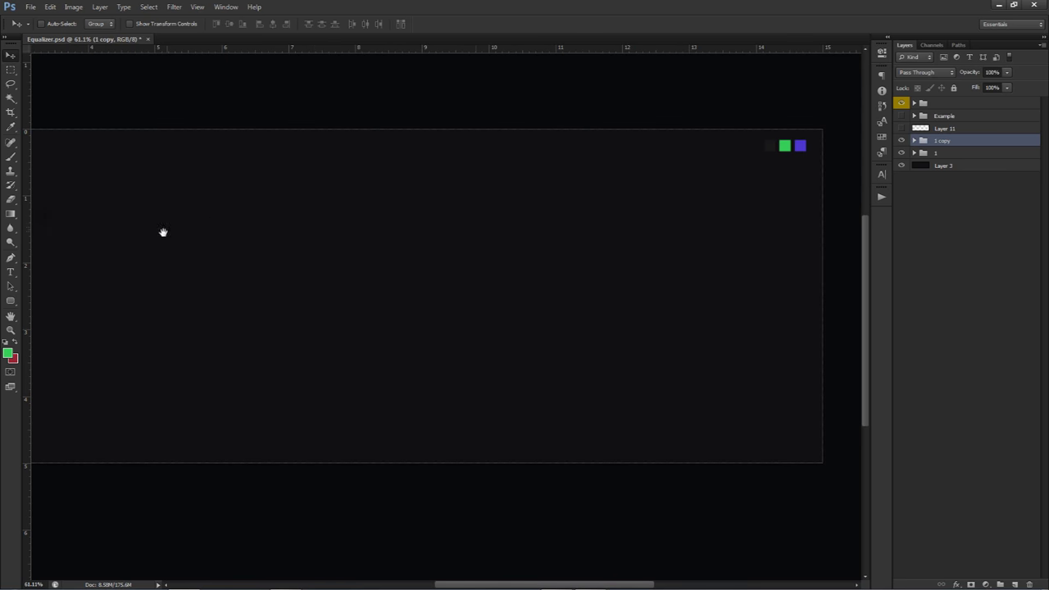
drag(215, 224, 560, 237)
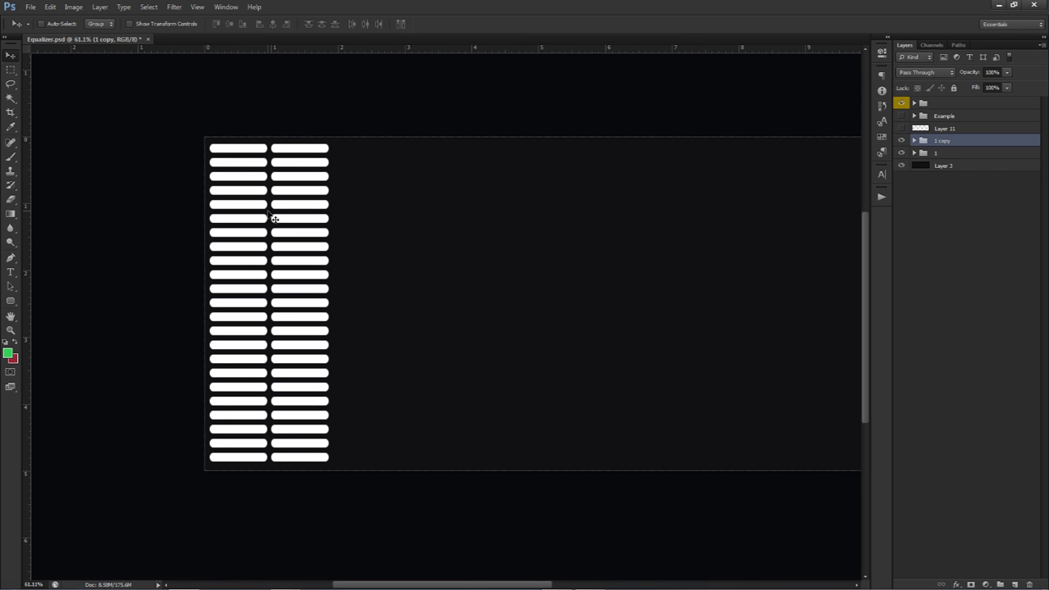
drag(901, 152, 901, 140)
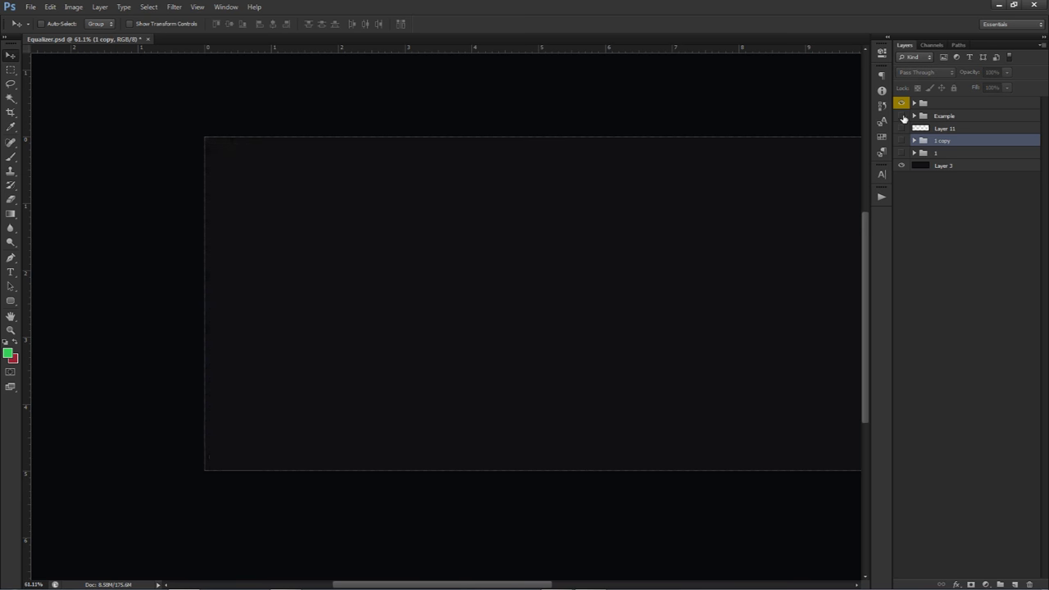
click(902, 115)
scroll(501, 215, down, 6)
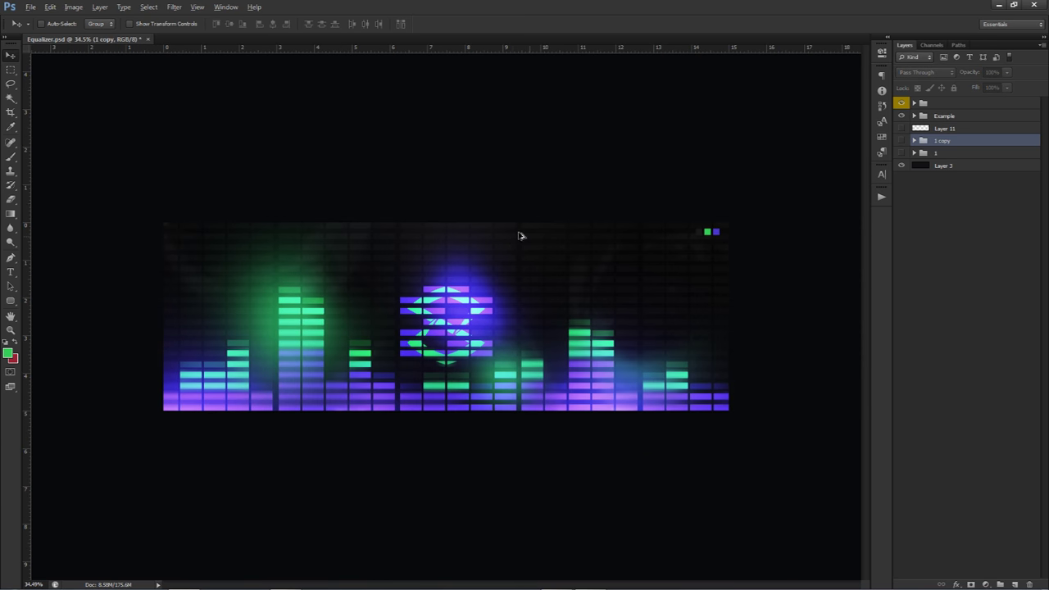
scroll(534, 223, up, 2)
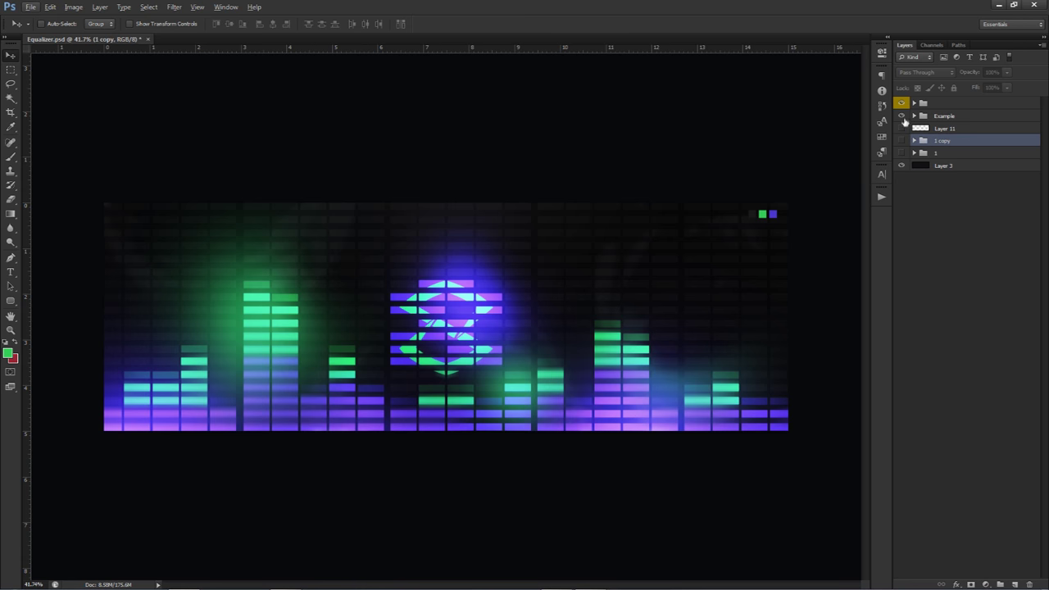
click(901, 115)
click(902, 140)
click(902, 153)
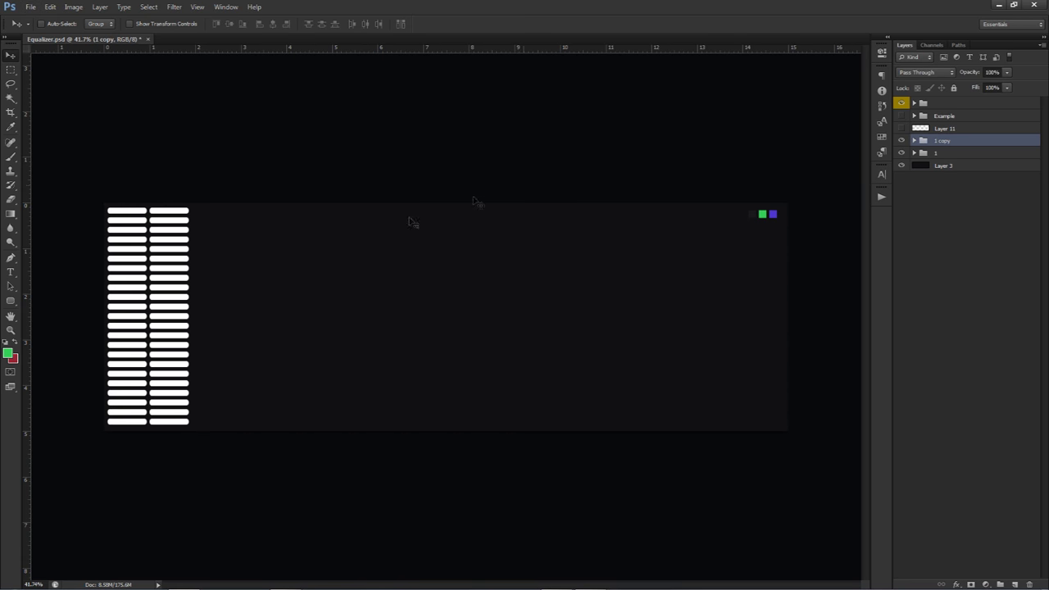
Show the green spacer layer and rotate it to vertical with Free Transform
scroll(140, 277, up, 7)
drag(123, 272, 350, 218)
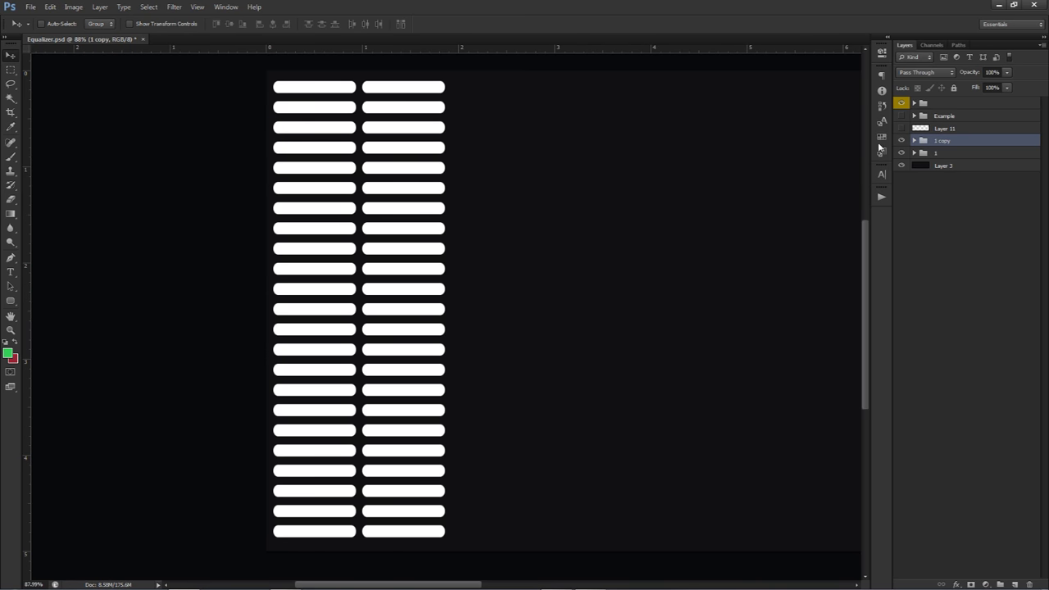
click(902, 128)
click(902, 128)
click(934, 128)
key(ctrl+t)
drag(412, 249, 378, 371)
key(Return)
Place the vertical green spacer between the two columns and resize it to match the width of their gap
drag(328, 284, 360, 265)
drag(354, 266, 389, 265)
key(ctrl+t)
drag(391, 344, 660, 347)
key(Return)
Group the two columns, duplicate the group, and move the copy to the right as the third and fourth columns
ctrl+click(473, 259)
shift+click(939, 155)
key(ctrl+g)
key(ctrl+j)
drag(164, 283, 757, 288)
Move the green spacer to the fourth column's right edge and group all four columns together
scroll(756, 261, down, 3)
scroll(756, 261, right, 5)
click(944, 128)
drag(343, 268, 729, 284)
click(952, 140)
shift+click(945, 153)
key(ctrl+g)
Duplicate the four-column group and move the copy right until it rests against the green spacer
drag(132, 269, 434, 268)
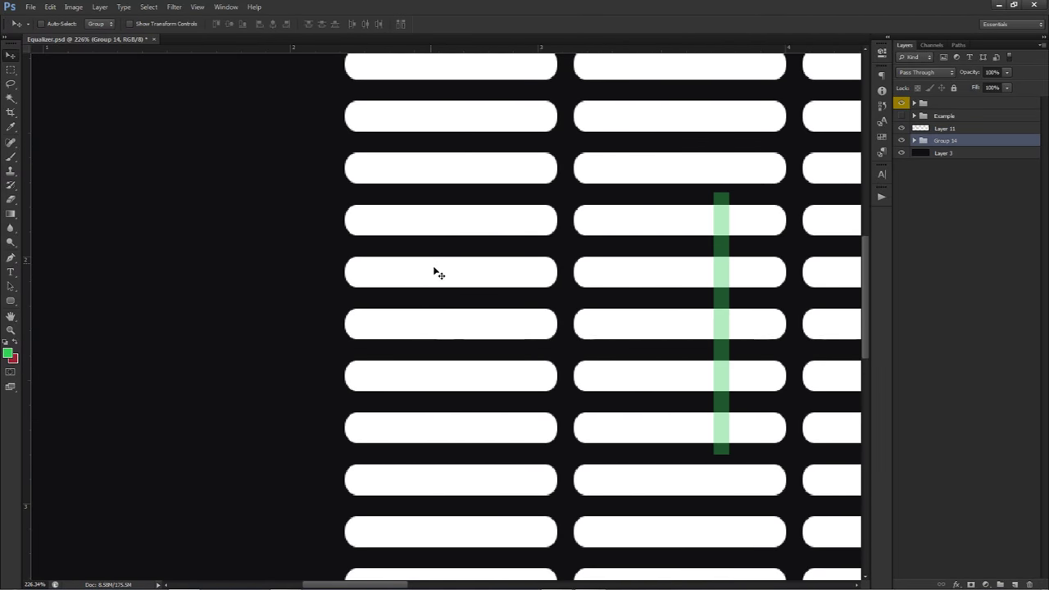
key(ctrl+z)
key(ctrl+j)
drag(206, 310, 690, 307)
drag(622, 307, 778, 307)
Move the green spacer to the right edge of the eighth column
scroll(779, 306, down, 6)
click(945, 128)
drag(213, 304, 428, 304)
scroll(428, 304, up, 6)
drag(547, 313, 466, 313)
Duplicate both four-column groups, group the copies, and move them right against the spacer to fill the canvas with sixteen columns
click(949, 140)
shift+click(946, 153)
key(ctrl+j)
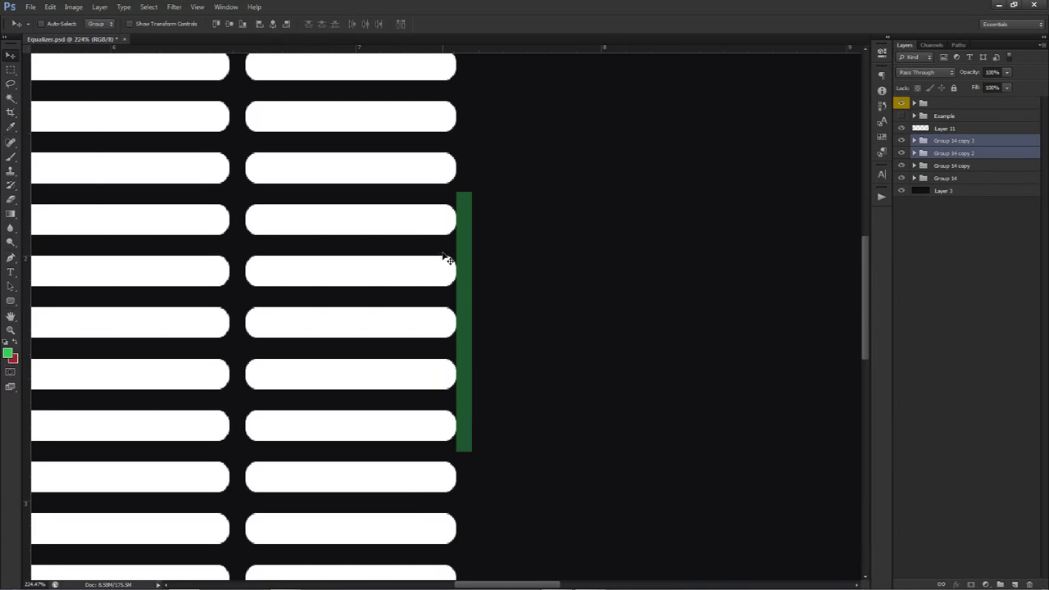
key(ctrl+g)
drag(261, 268, 448, 293)
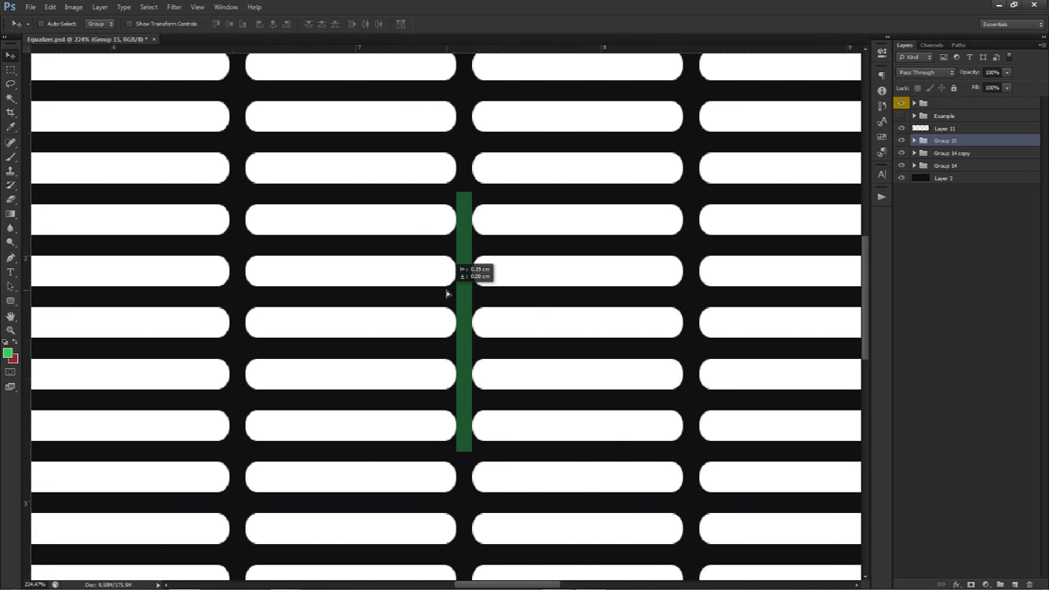
Delete the green spacer layer and group all the column groups into a single group
scroll(523, 313, down, 5)
scroll(525, 313, down, 4)
click(934, 130)
key(Delete)
shift+click(945, 153)
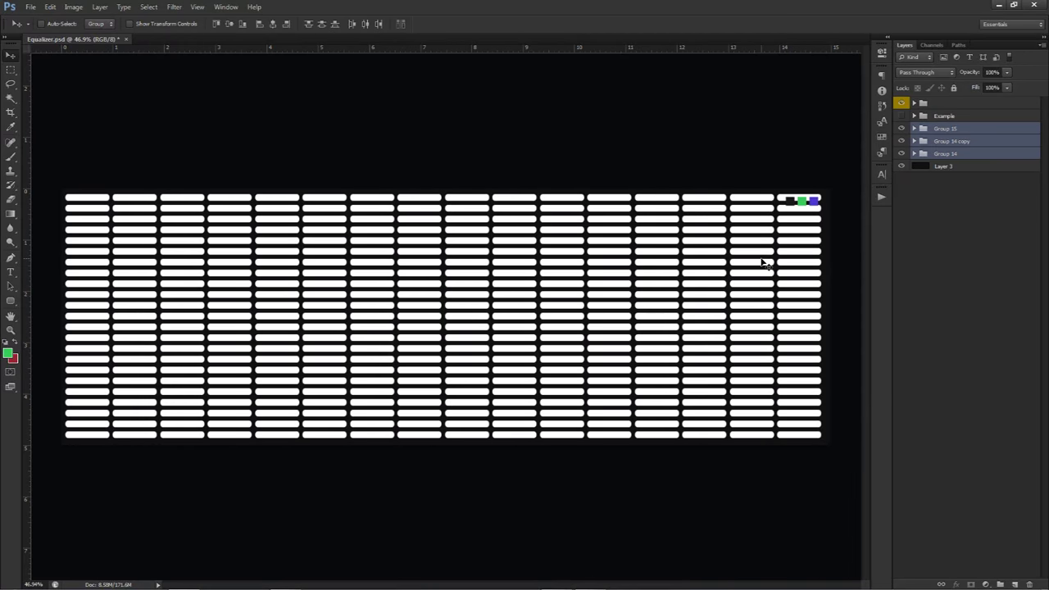
key(ctrl+g)
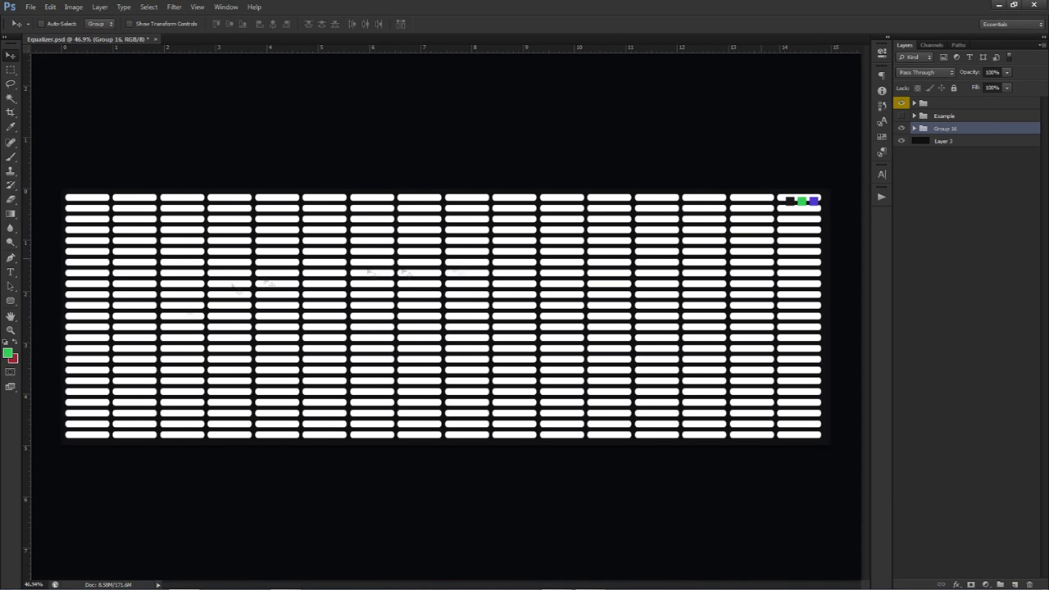
Merge the group of all columns into one layer and shift the bars slightly right to center them on the canvas
click(945, 115)
click(944, 128)
key(ctrl+e)
drag(766, 240, 768, 240)
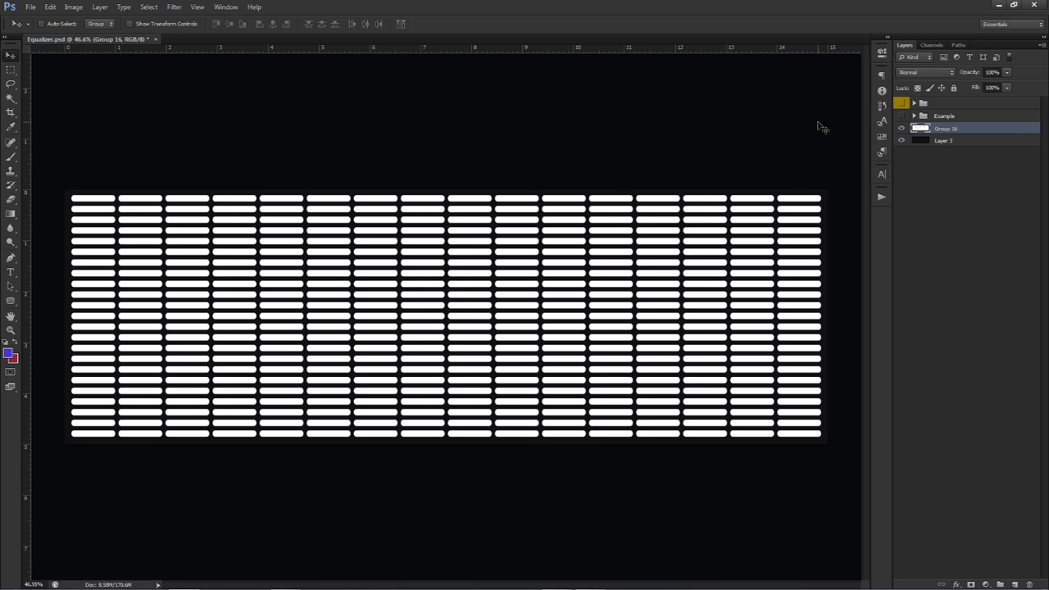
drag(739, 278, 775, 305)
drag(621, 228, 579, 243)
Rename the merged bars layer as C and show the color swatches group
double_click(945, 129)
text(Co)
key(Return)
click(902, 104)
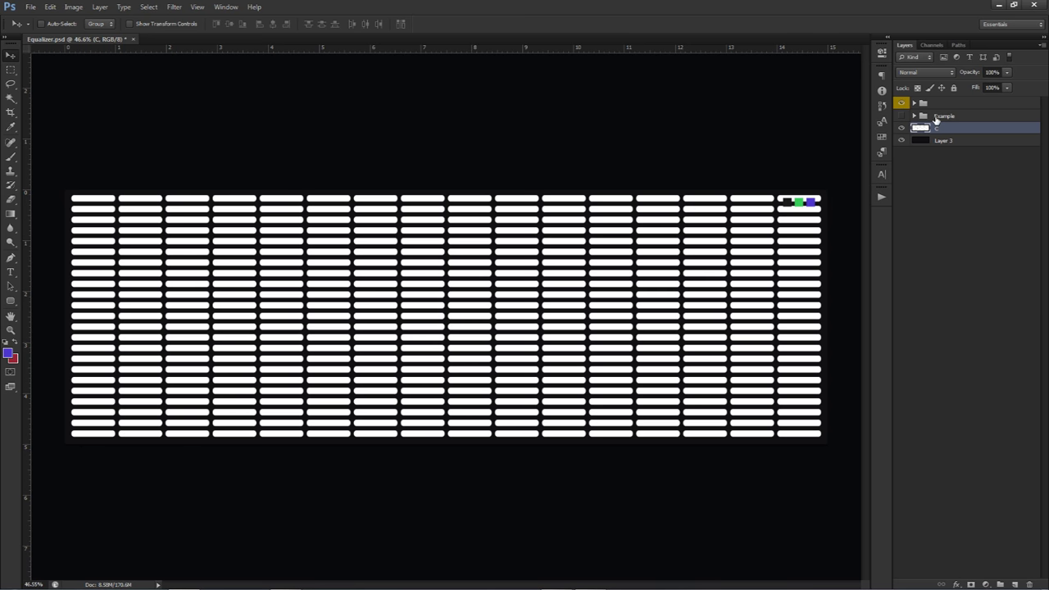
Add a Color Overlay to layer C using the dark gray #181819 sampled from the canvas's dark swatch
double_click(971, 129)
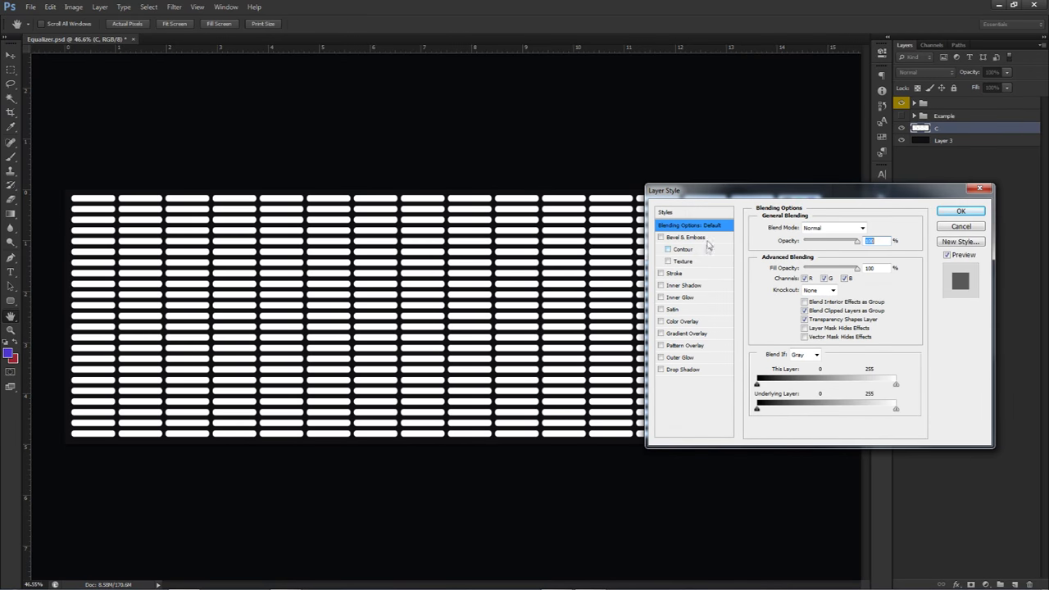
drag(697, 190, 512, 259)
click(497, 391)
click(688, 297)
click(785, 223)
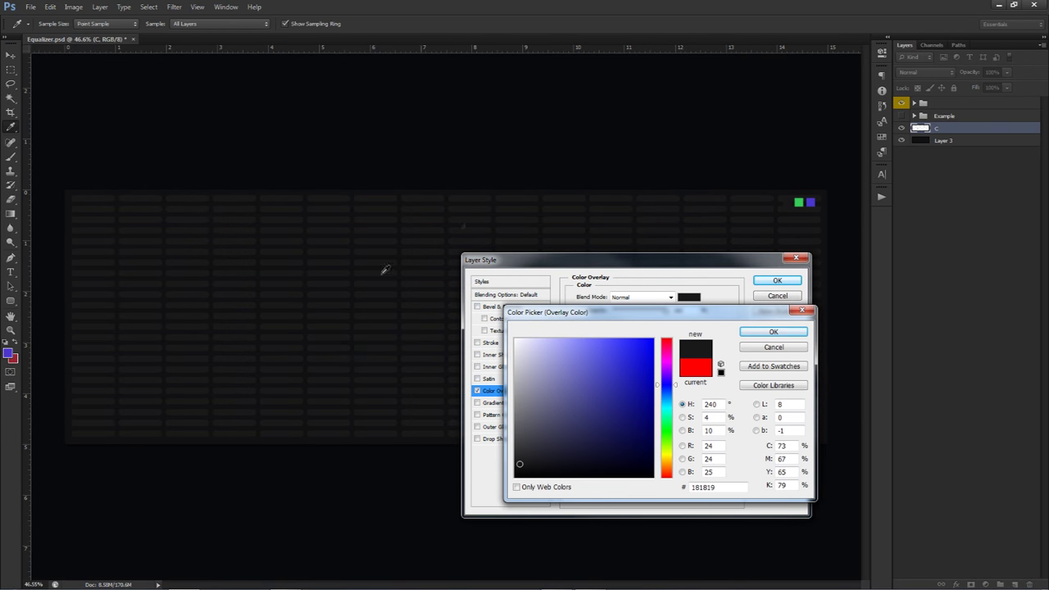
drag(734, 489, 648, 494)
click(761, 333)
click(777, 282)
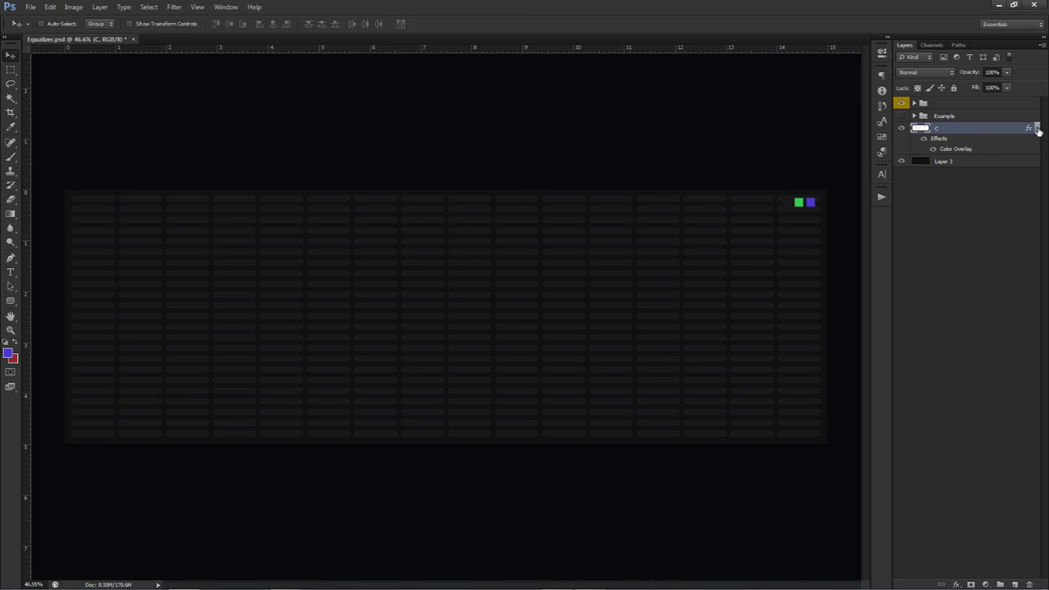
Collapse layer C's effects list and assign the layer the Gray color label
click(1037, 130)
right_click(904, 129)
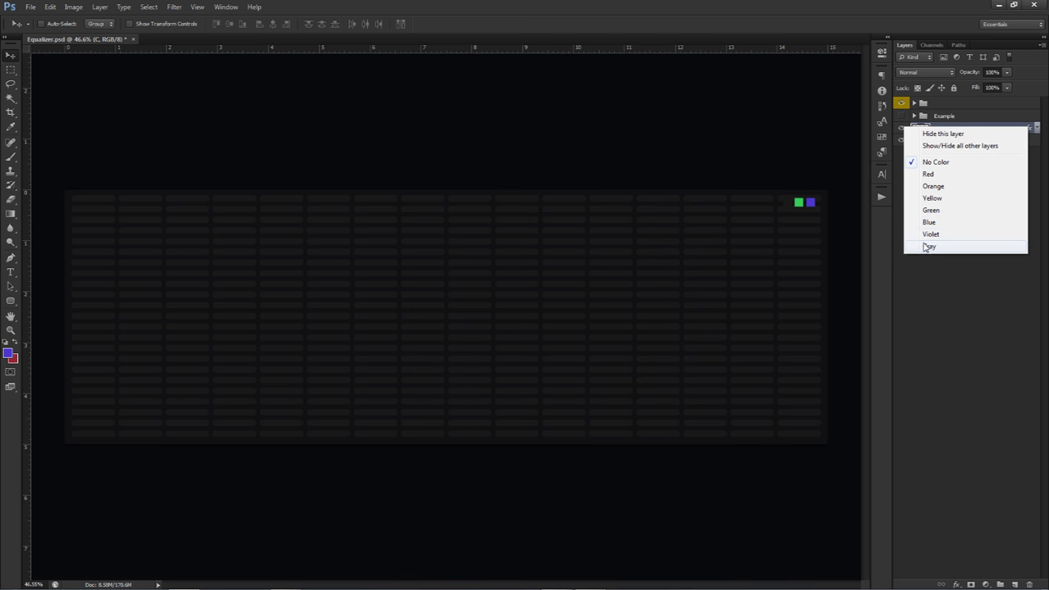
click(927, 248)
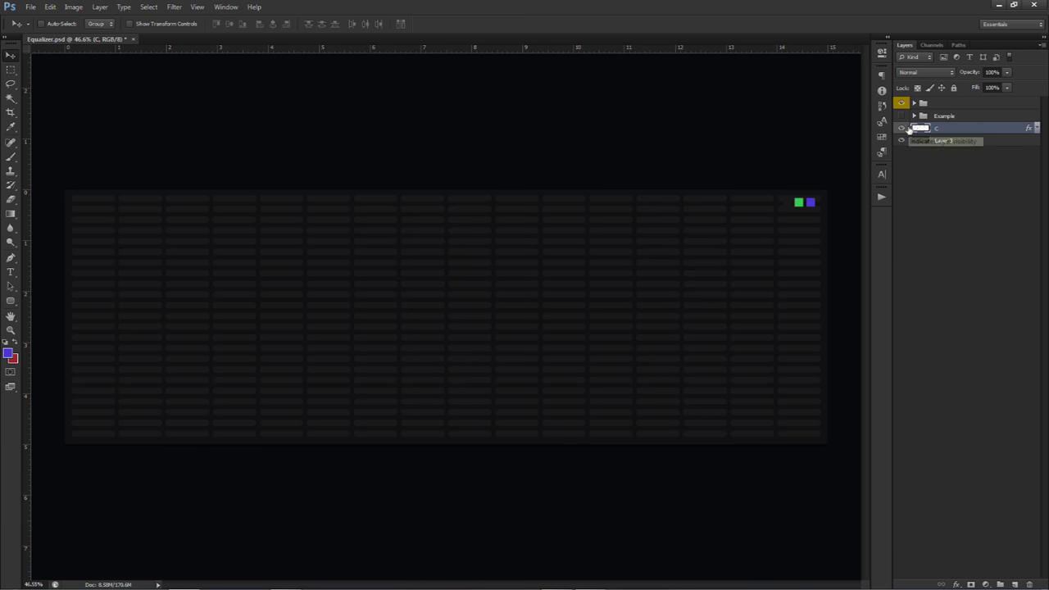
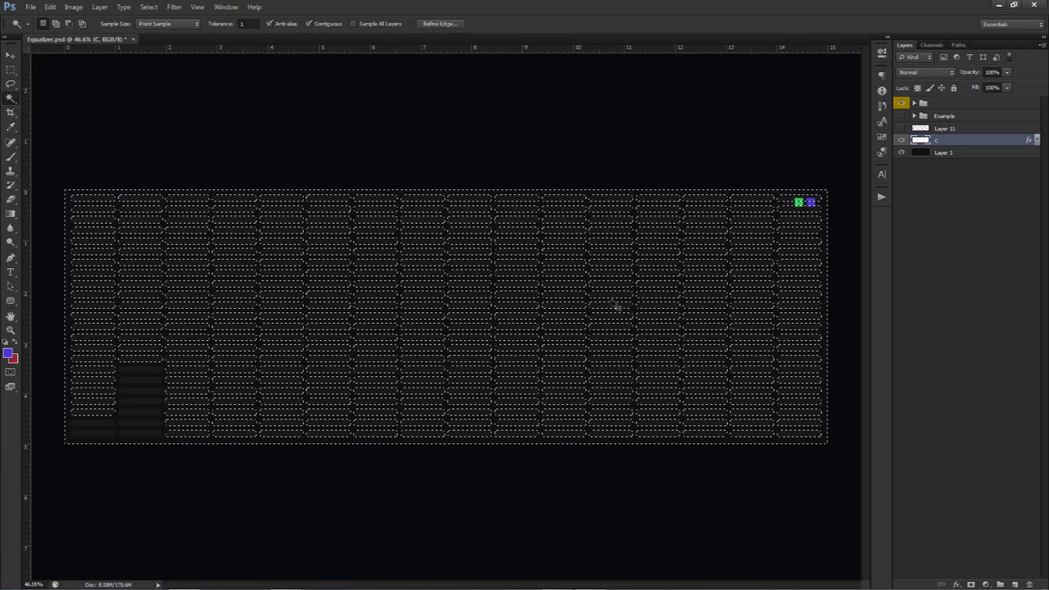
Extend the Magic Wand selection on layer C over columns two to eleven at heights of 7, 5, 11, 7, 5, 3, 4, 2, 6 and 4 bars
key(ctrl+z)
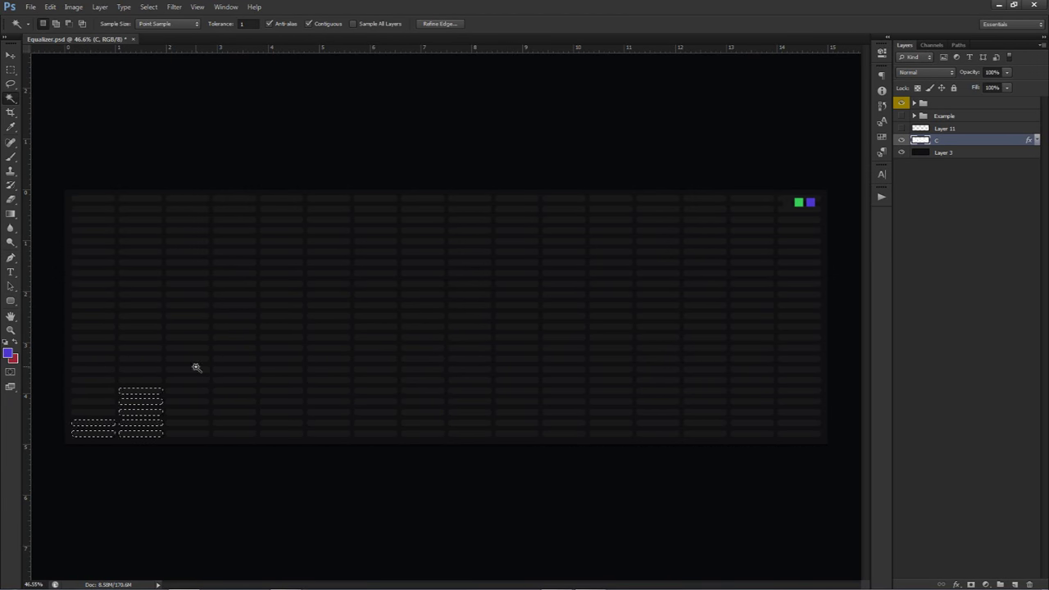
shift+click(451, 232)
key(ctrl+z)
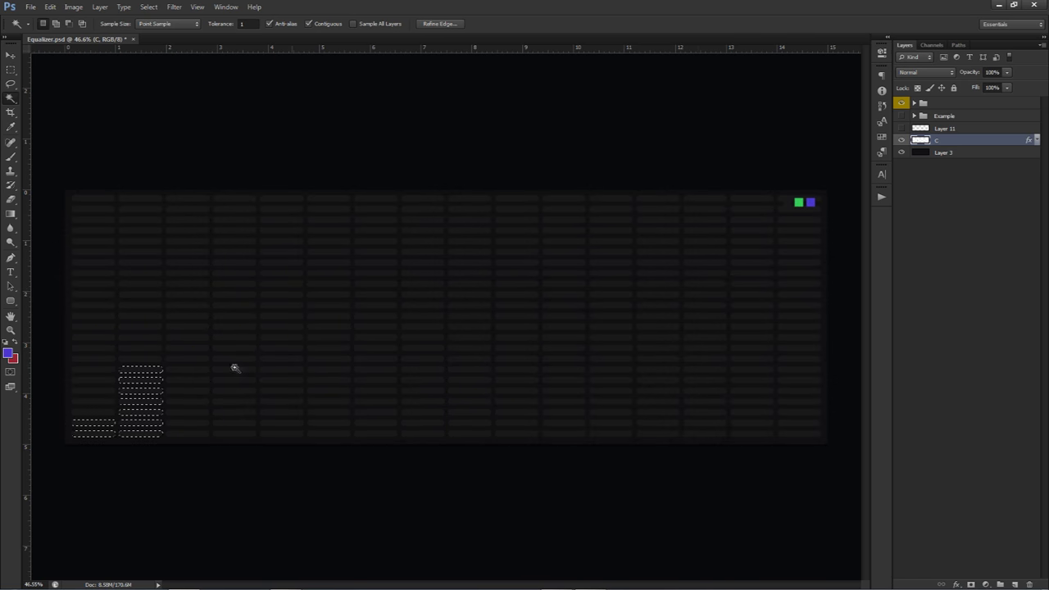
shift+click(191, 410)
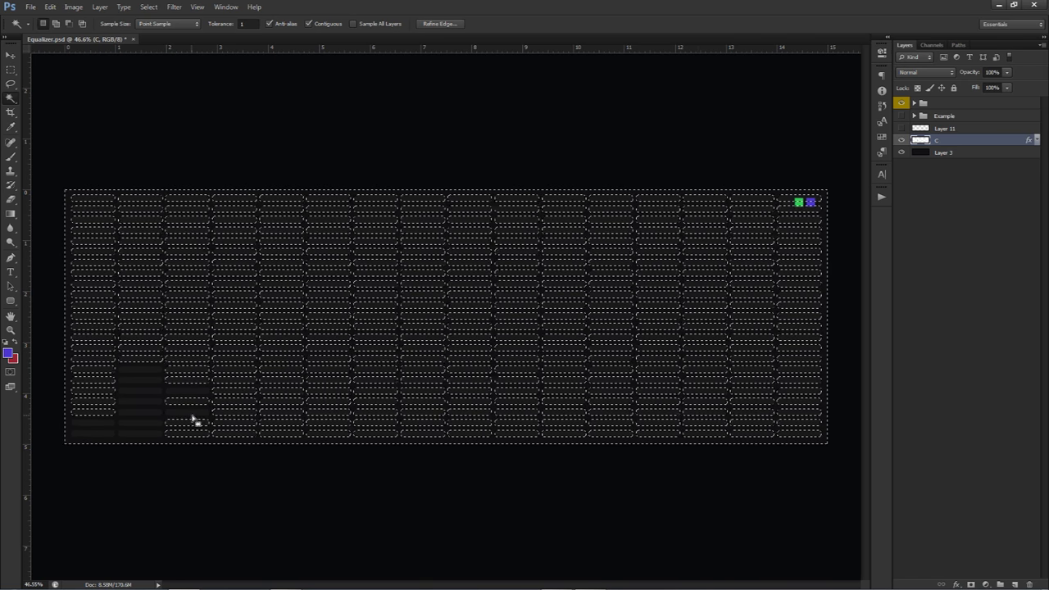
key(ctrl+z)
shift+click(192, 403)
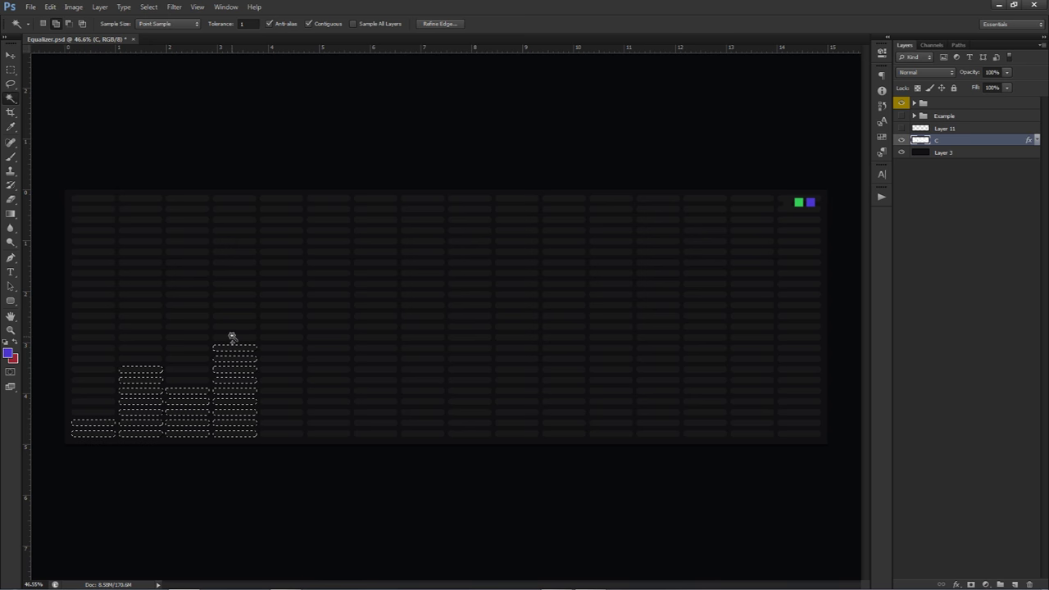
shift+click(281, 402)
shift+click(281, 427)
key(ctrl+z)
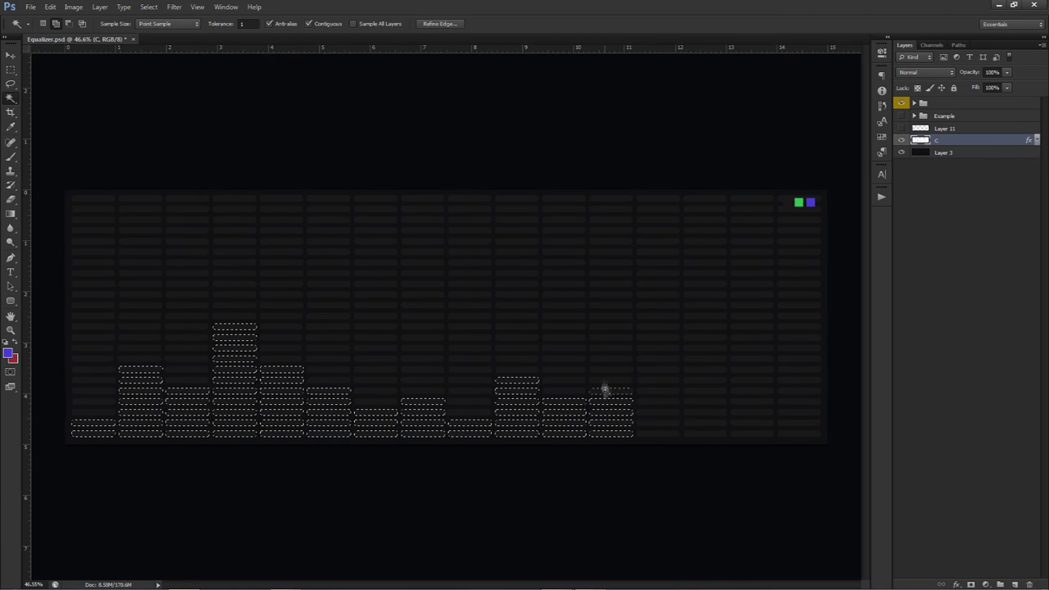
Add the lower bars of the last five columns to the selection, at heights of 9, 3, 14, 2 and 3 bars
shift+click(651, 368)
shift+click(654, 379)
key(ctrl+alt+z)
key(ctrl+alt+z)
shift+click(659, 413)
shift+click(658, 423)
shift+click(655, 432)
shift+click(703, 433)
shift+click(698, 423)
shift+click(696, 412)
shift+click(696, 401)
shift+click(696, 390)
shift+click(696, 379)
shift+click(696, 369)
shift+click(696, 358)
shift+click(697, 347)
shift+click(697, 337)
shift+click(797, 422)
shift+click(796, 410)
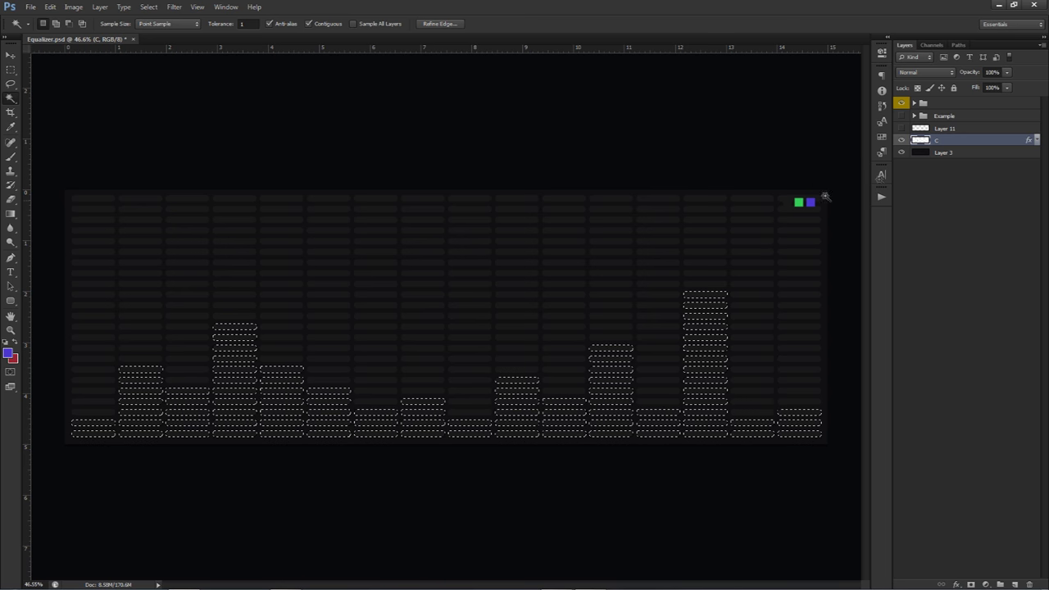
Select and show Layer 11, and set the foreground color to purple #4b36cd sampled from the canvas's purple swatch
click(964, 130)
click(902, 129)
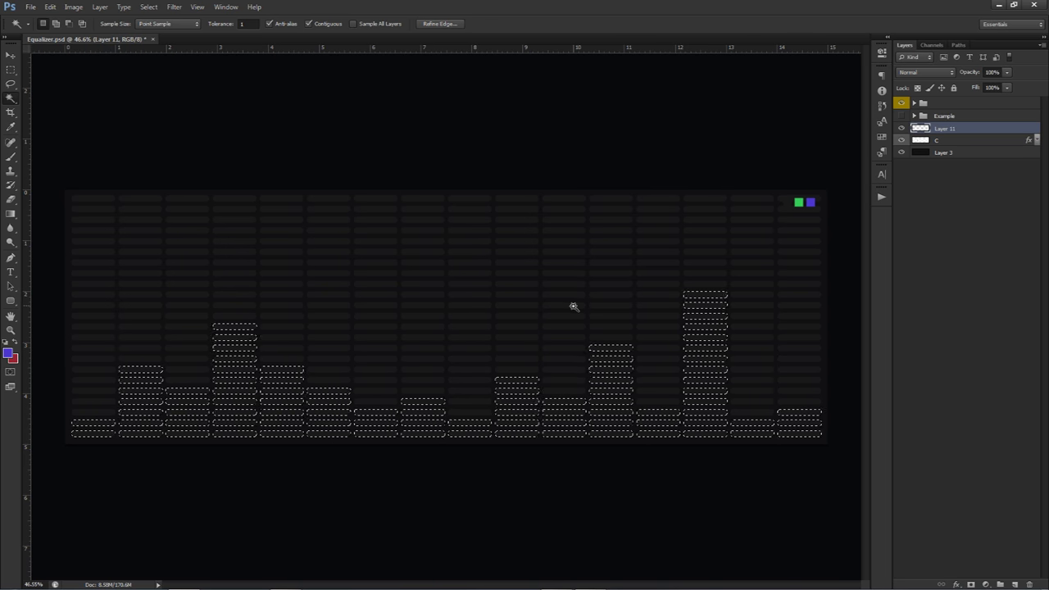
click(9, 354)
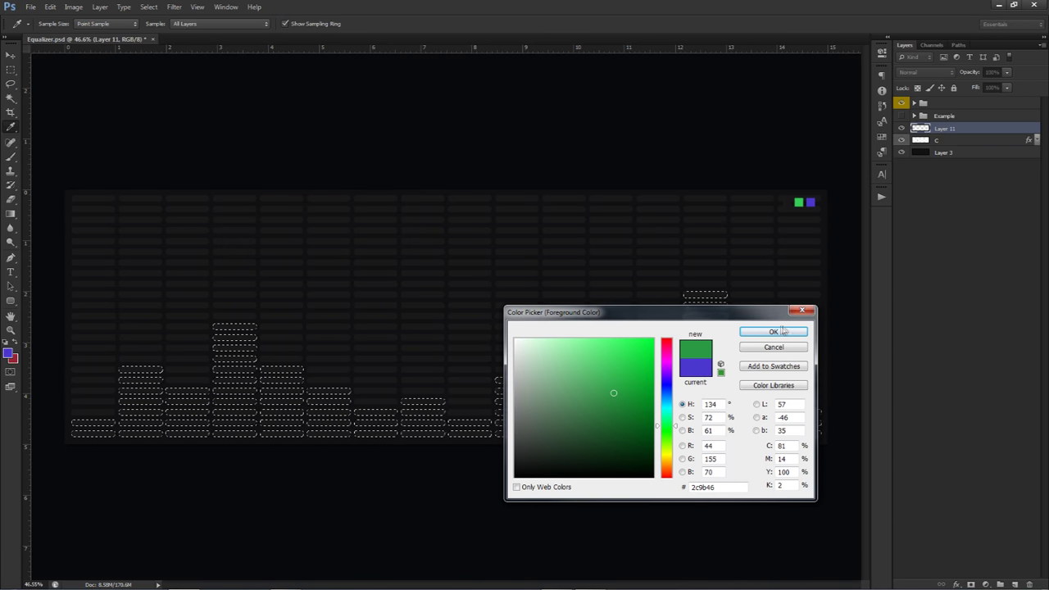
click(811, 202)
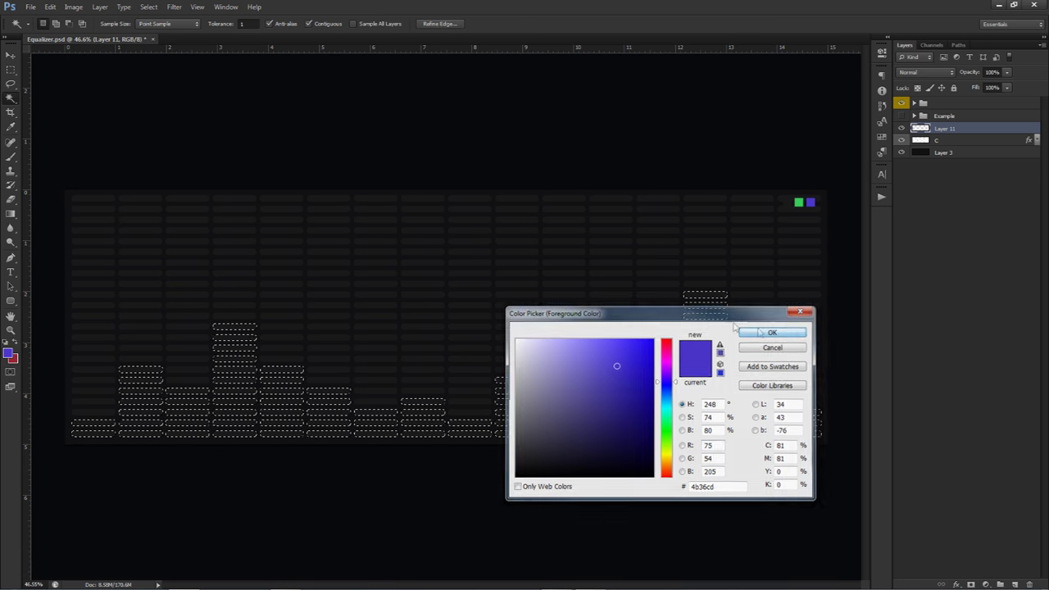
click(770, 332)
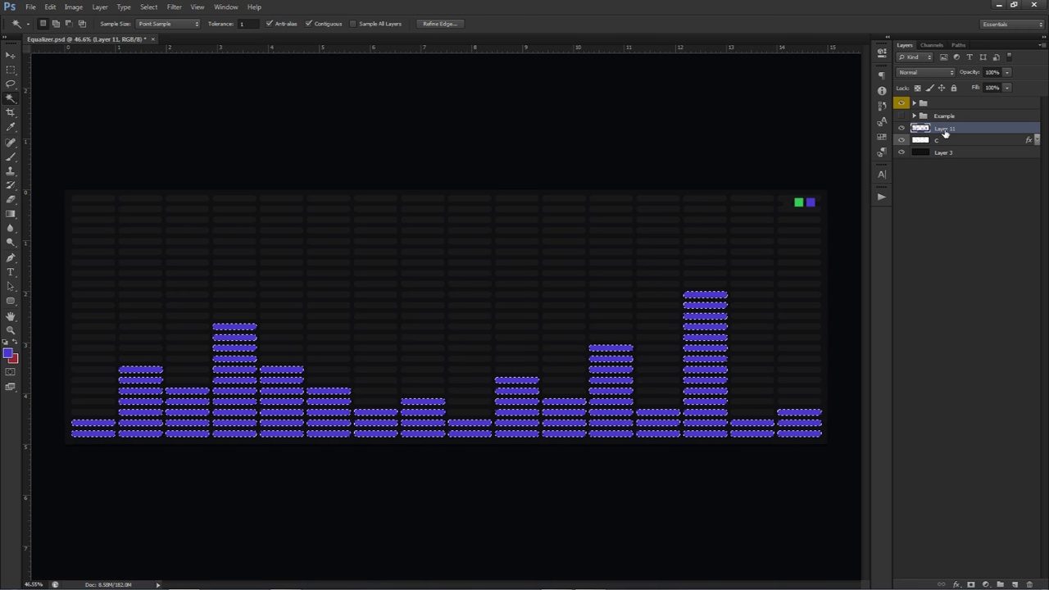
Fill the selected bars on Layer 11 with the purple swatch color in Normal mode at 100% opacity, and deselect them
key(m)
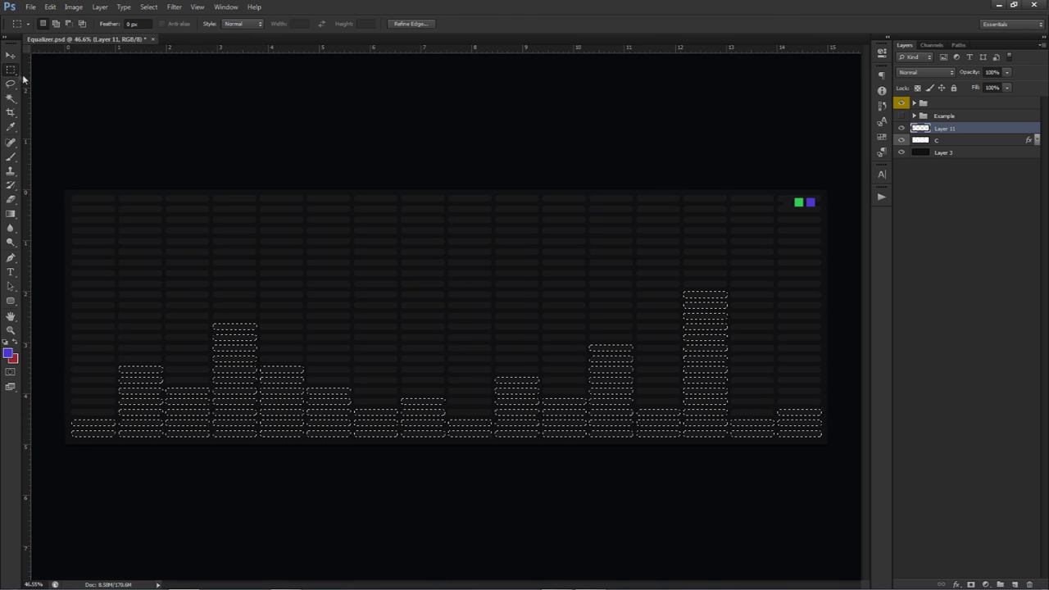
drag(10, 73, 57, 71)
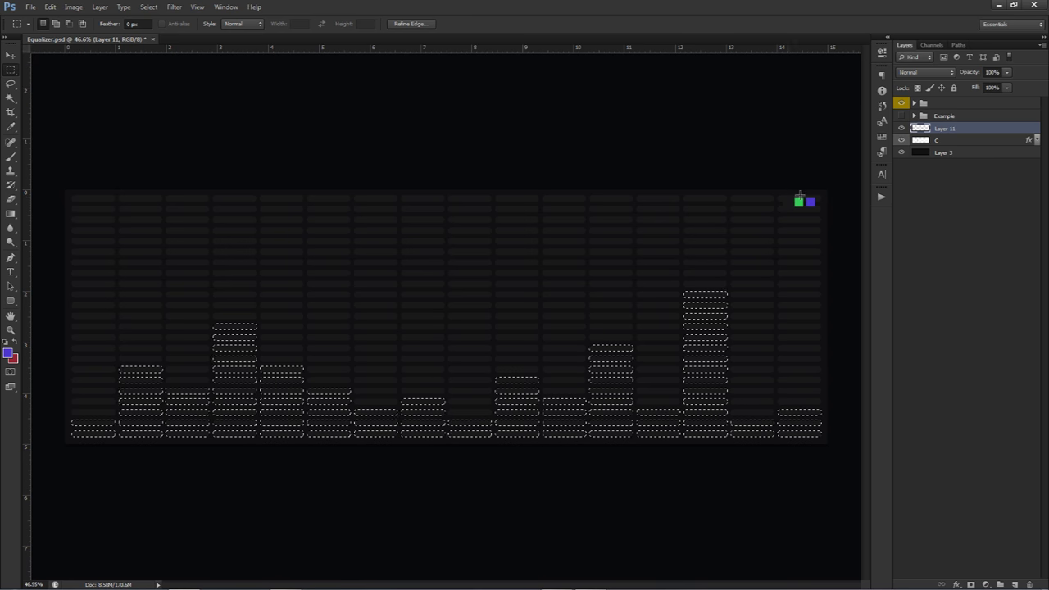
right_click(578, 248)
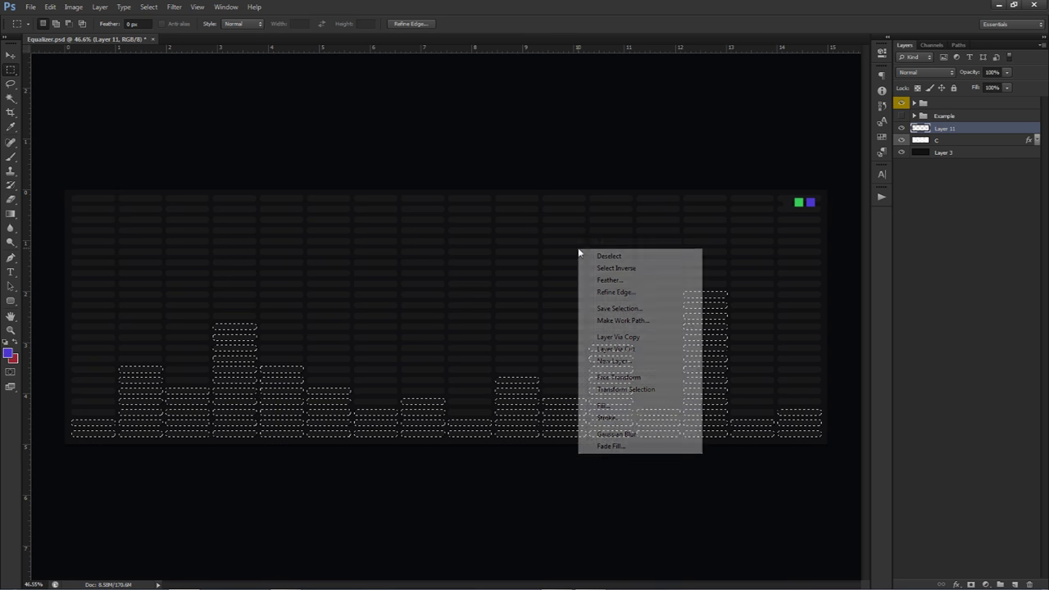
click(603, 402)
click(520, 178)
click(517, 205)
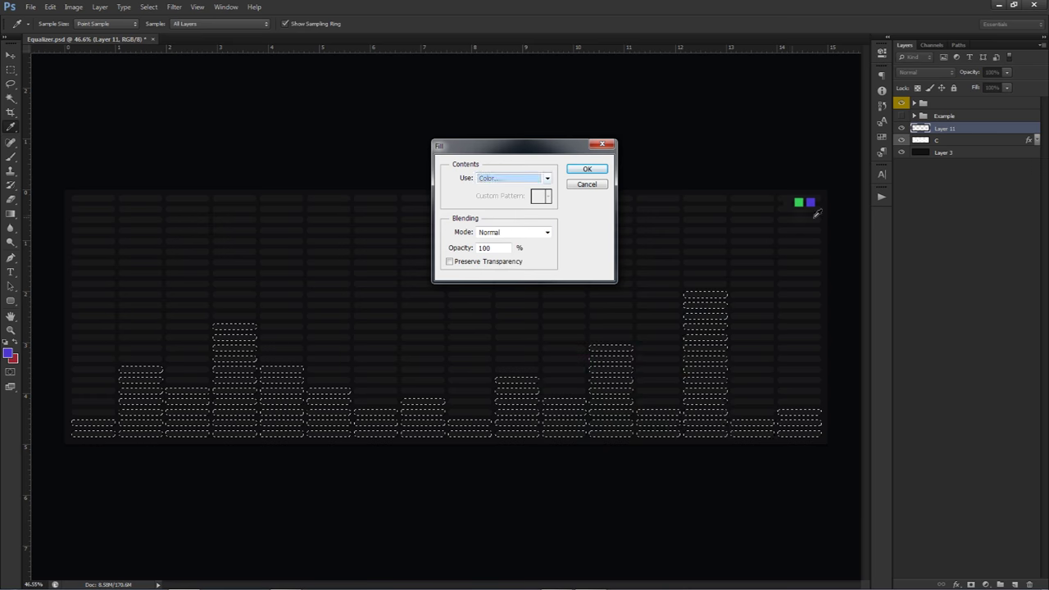
click(771, 332)
click(588, 169)
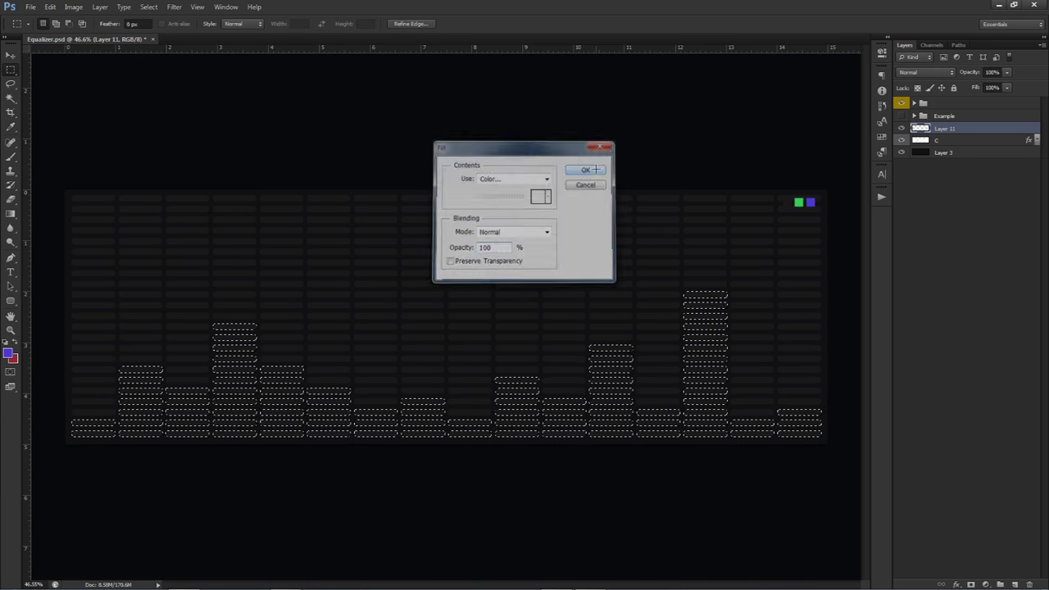
right_click(672, 208)
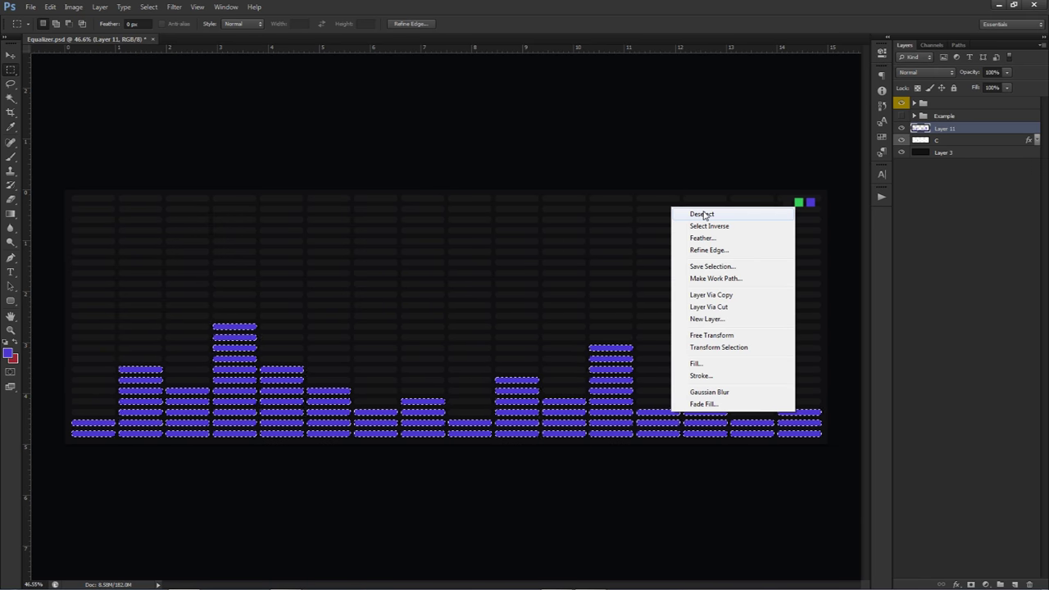
right_click(567, 231)
click(608, 215)
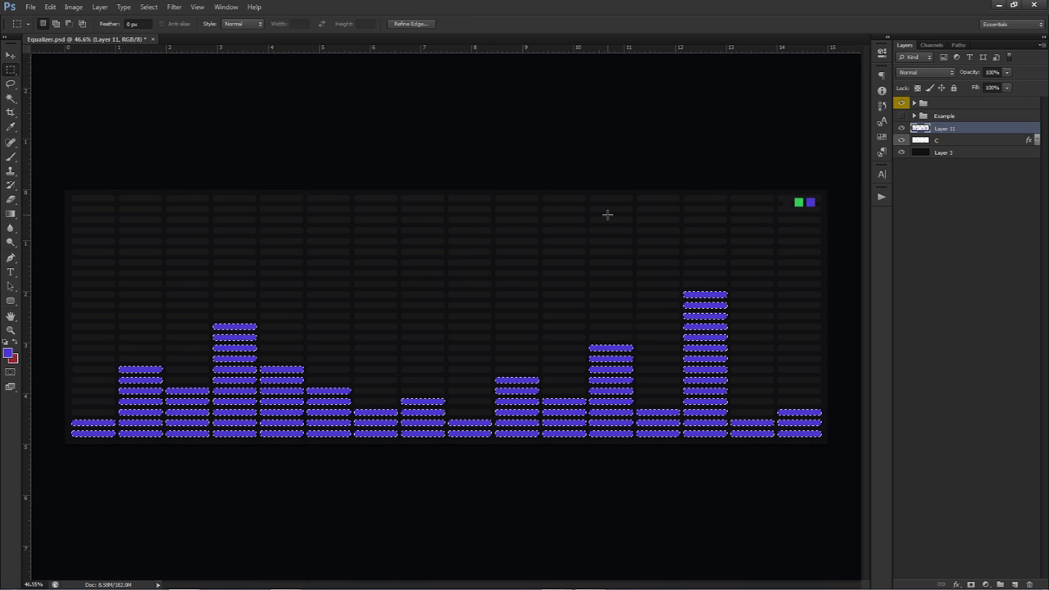
key(ctrl+d)
key(v)
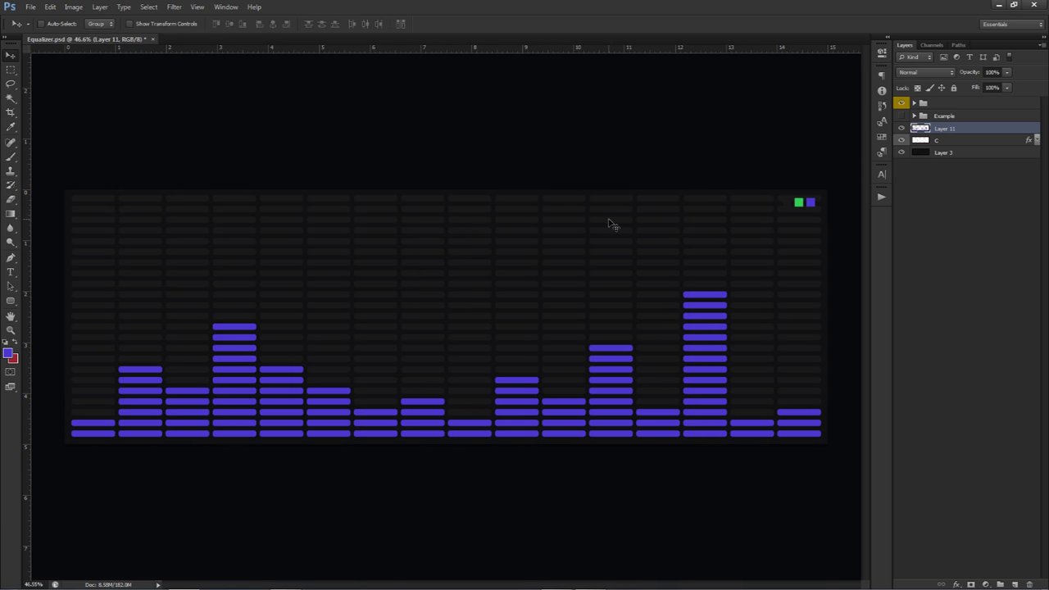
Select the next three bars up in the last column on layer C and fill them with purple on Layer 11
click(926, 140)
key(w)
click(800, 399)
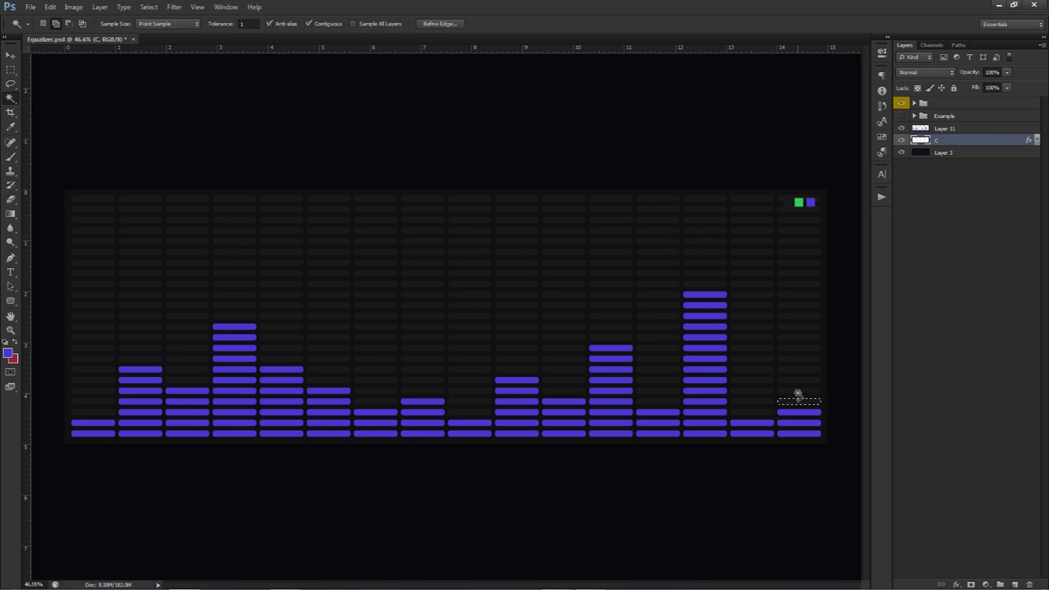
shift+click(798, 380)
click(945, 129)
key(alt+BackSpace)
key(ctrl+d)
key(v)
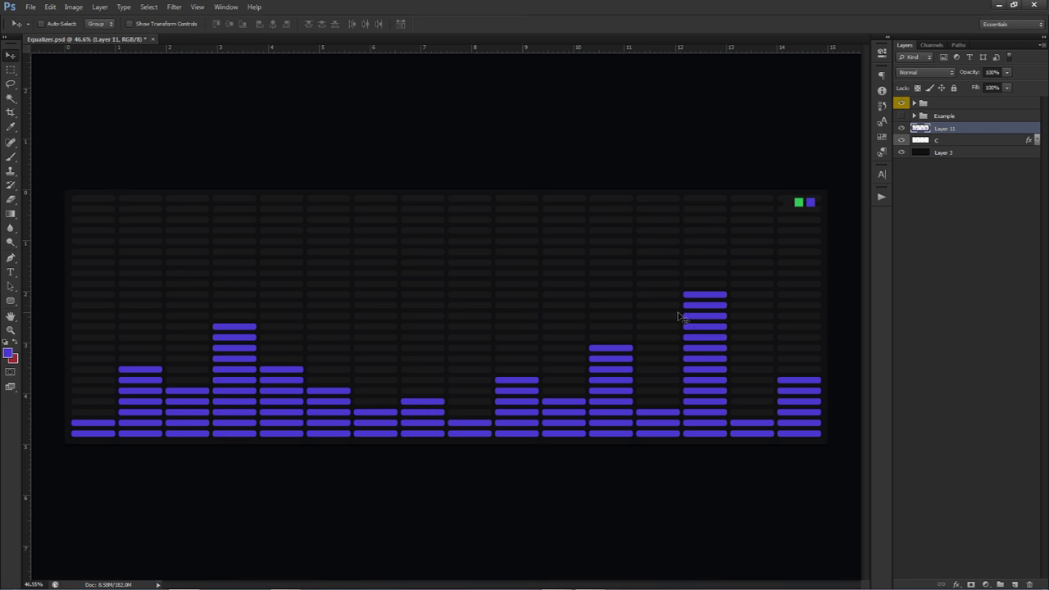
click(915, 103)
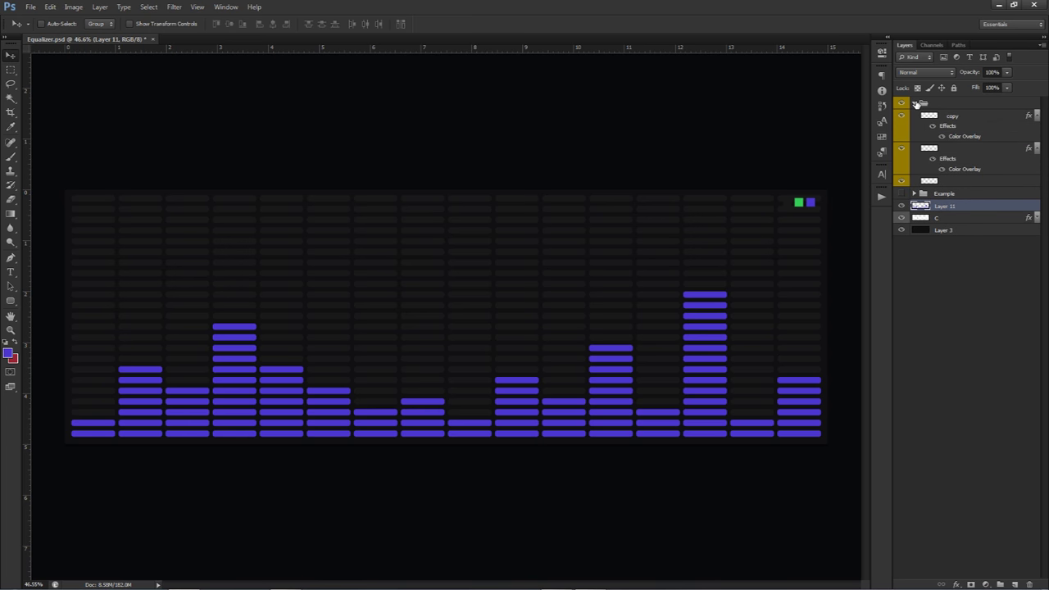
click(915, 103)
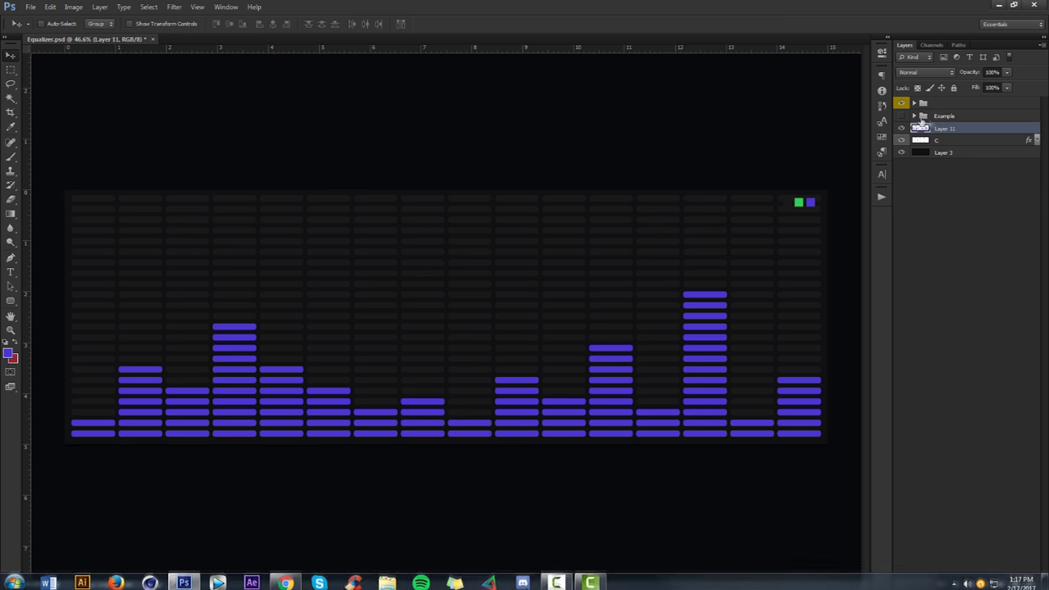
click(913, 117)
click(913, 116)
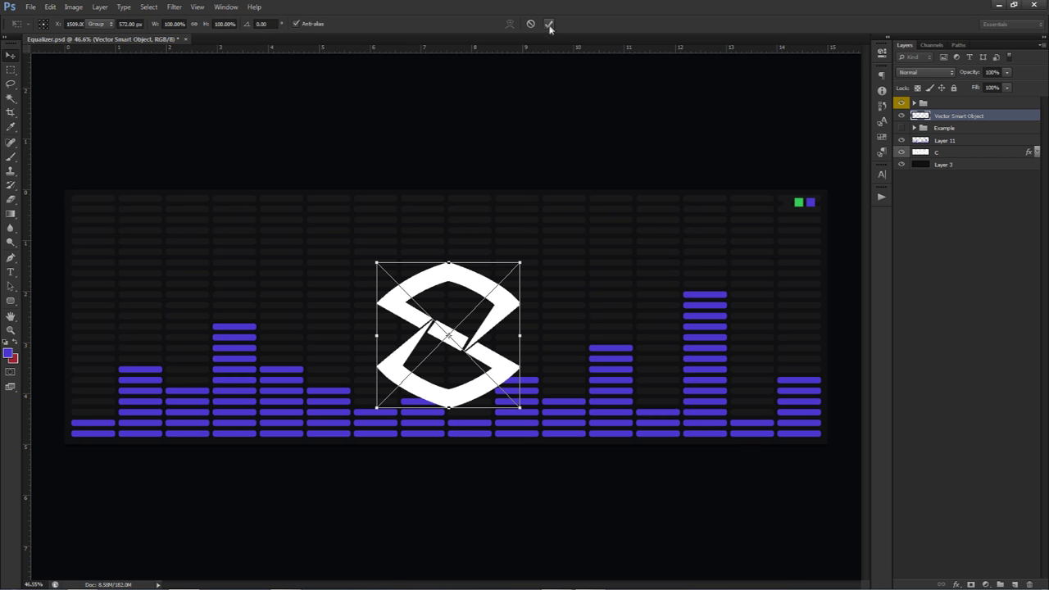
Commit the placed vector logo and move it up toward the center of the canvas
click(548, 23)
scroll(475, 369, up, 3)
drag(475, 369, 476, 334)
key(ctrl+t)
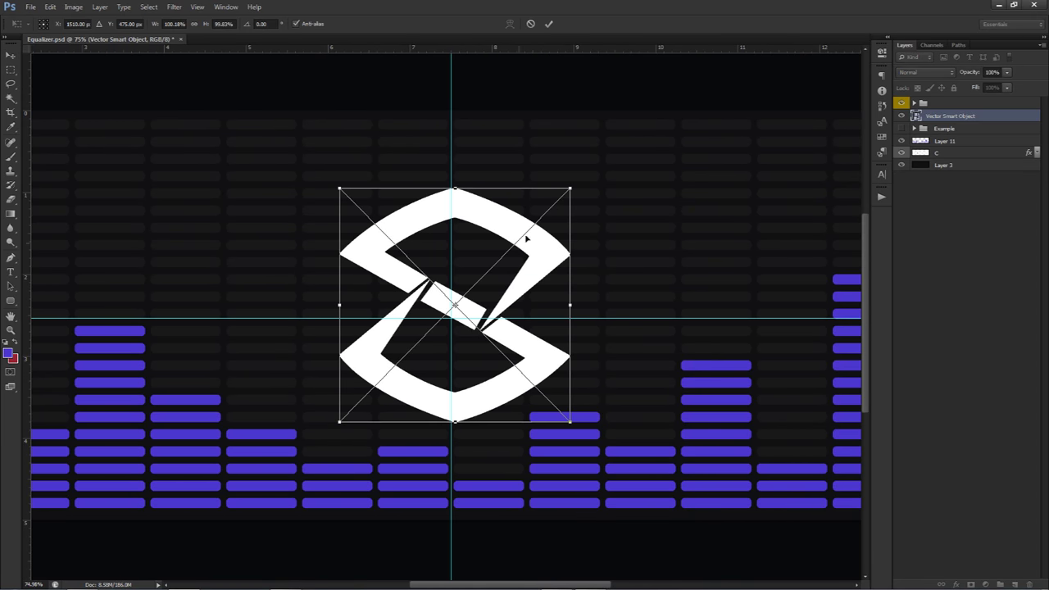
drag(570, 188, 500, 226)
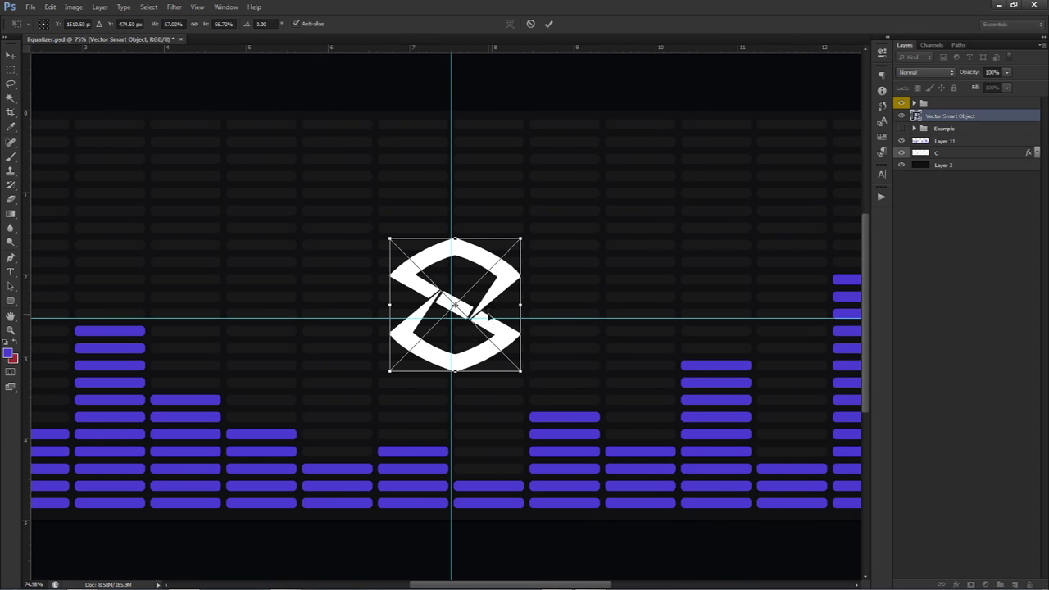
click(530, 24)
Center the logo on the canvas guides, scale it down slightly, and hide the guides
key(ctrl+t)
drag(480, 336, 477, 349)
drag(566, 201, 553, 213)
key(Return)
key(ctrl+h)
key(b)
click(550, 210)
click(557, 227)
click(535, 231)
scroll(470, 296, down, 3)
scroll(467, 300, down, 1)
key(v)
key(Escape)
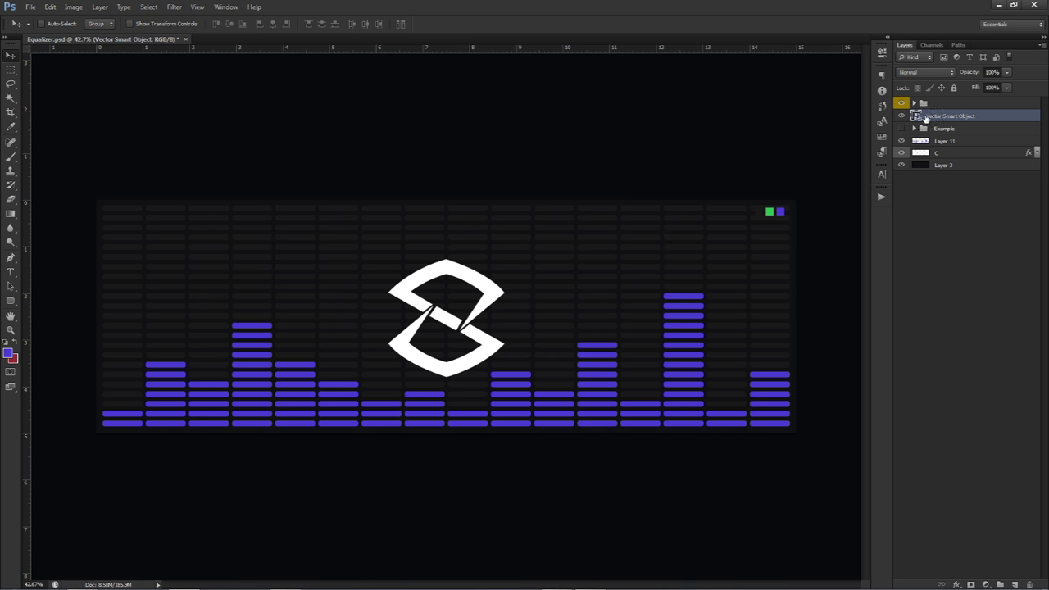
Load the logo's outline as a selection, hide the Vector Smart Object layer, and make layer C active
ctrl+click(917, 117)
click(902, 117)
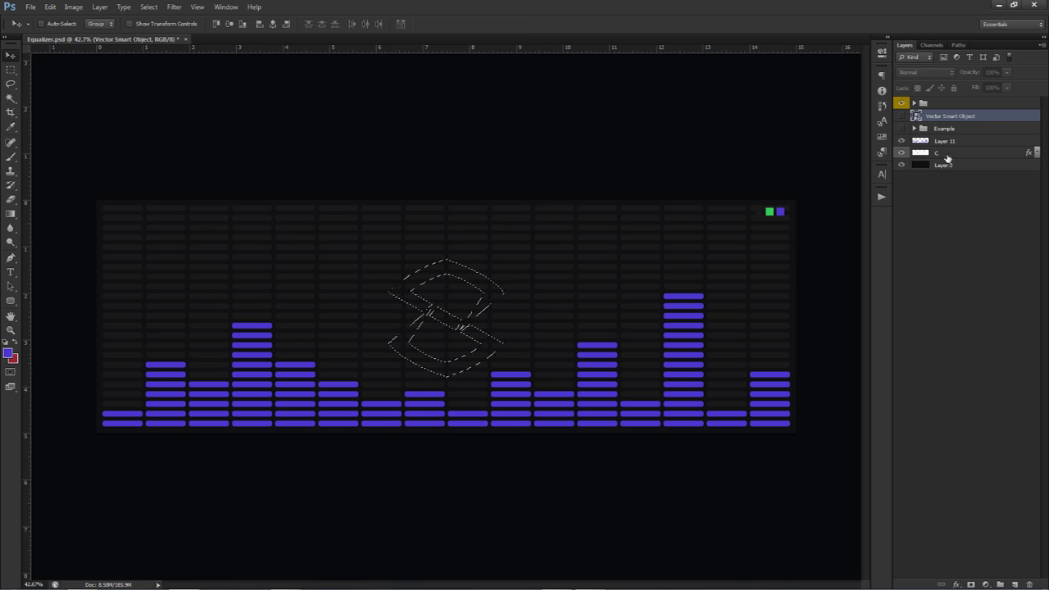
click(945, 155)
right_click(892, 140)
click(901, 142)
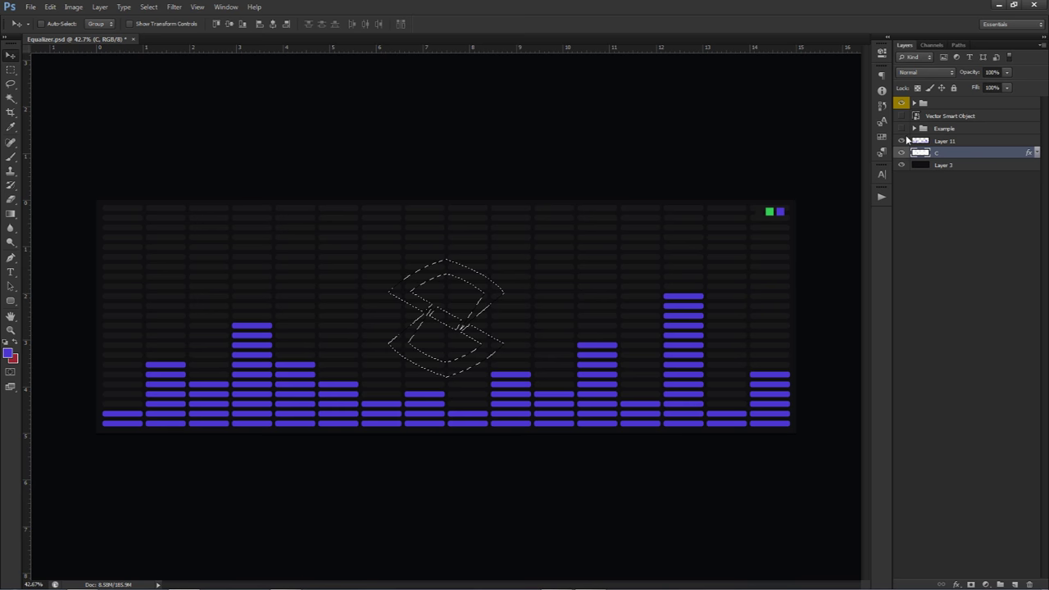
right_click(899, 143)
click(887, 40)
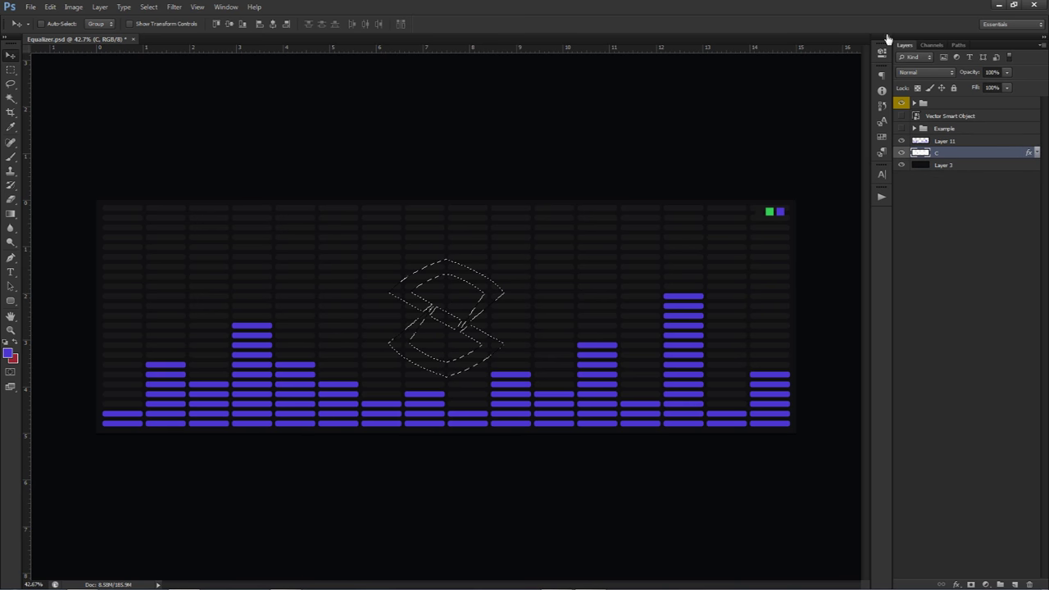
click(887, 38)
click(883, 45)
click(888, 40)
click(888, 38)
key(b)
Copy the logo-shaped selection of layer C onto a new layer and collapse the new layer's effects list
key(m)
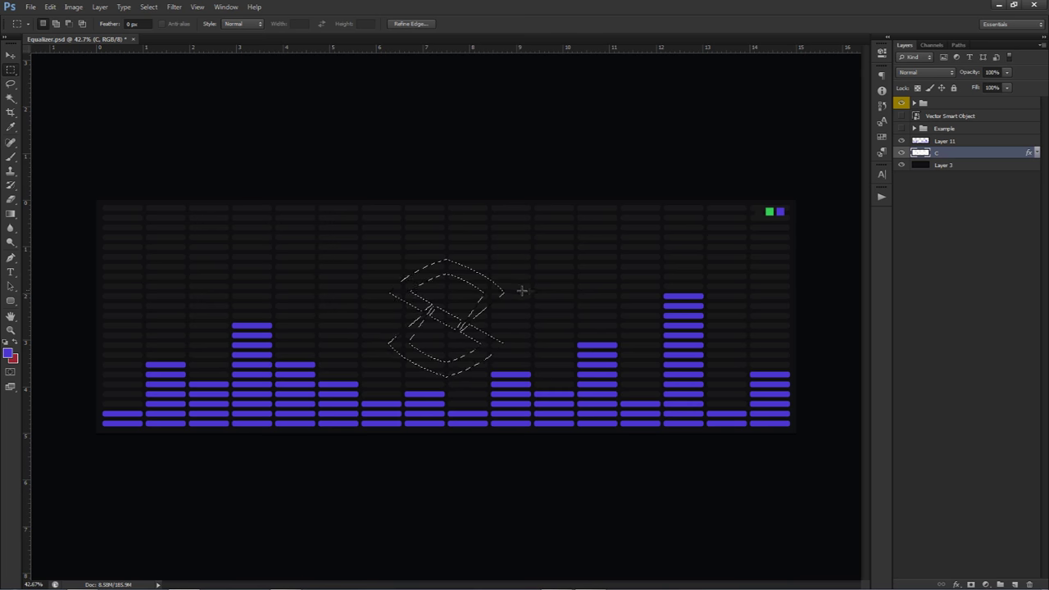
click(901, 153)
click(902, 153)
right_click(465, 300)
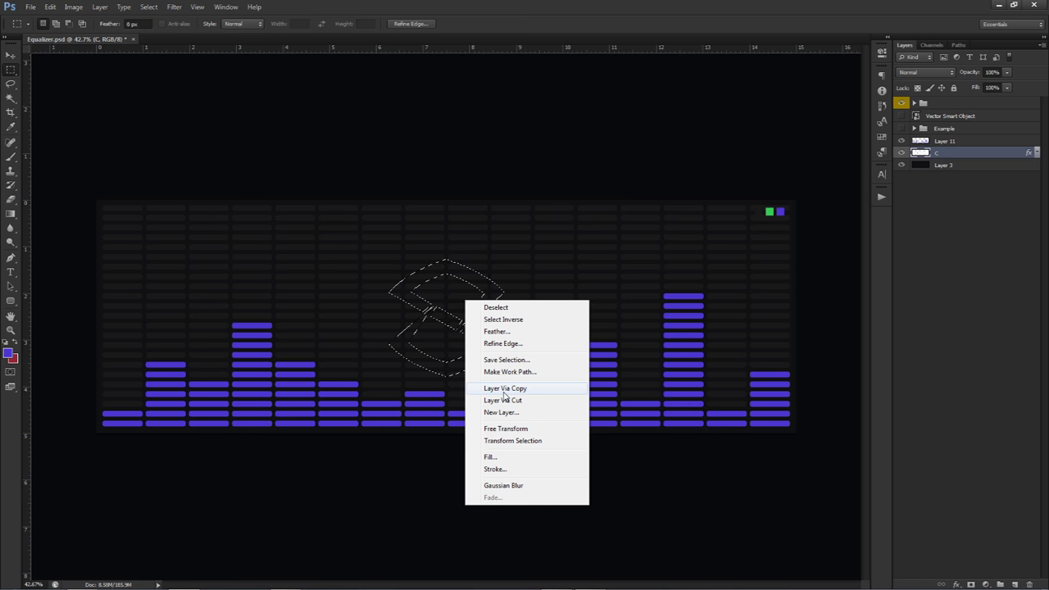
click(538, 394)
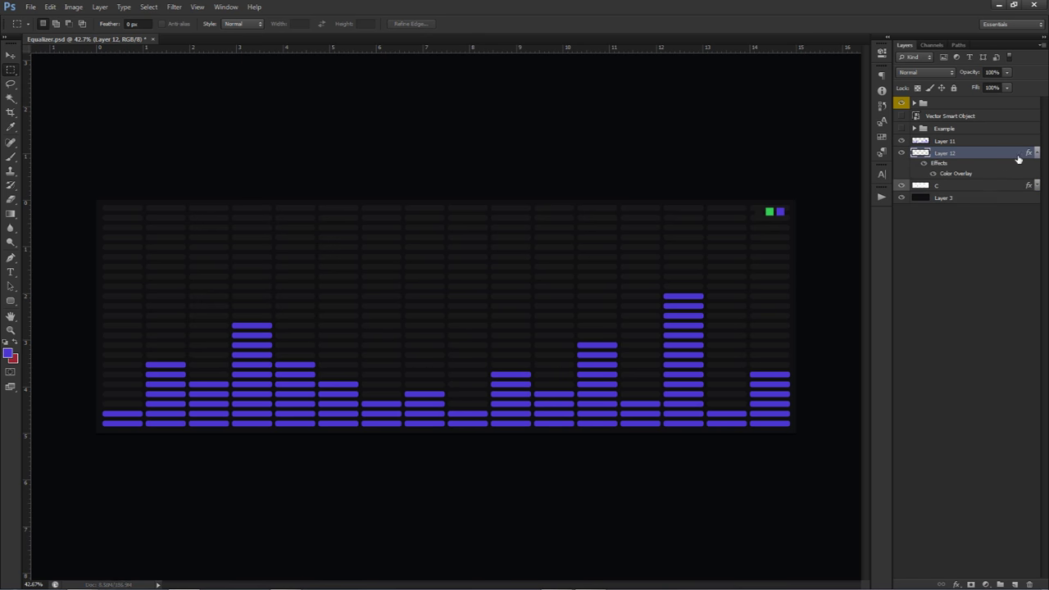
click(1037, 153)
Assign the Red color label to the Vector Smart Object layer and the Violet label to Layer 11
click(902, 115)
click(902, 116)
right_click(902, 115)
click(947, 156)
click(929, 143)
right_click(902, 141)
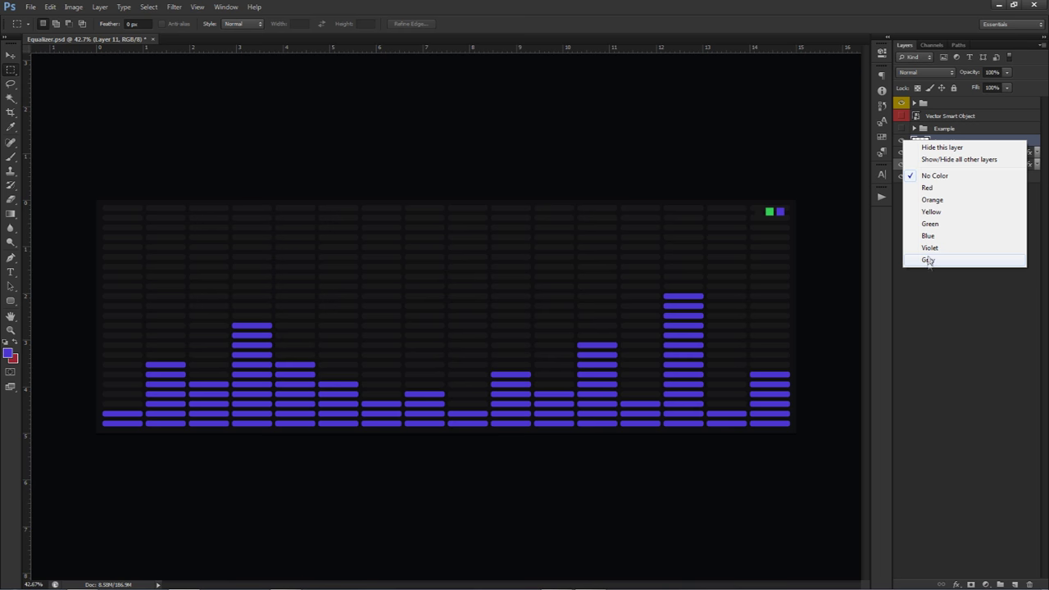
click(929, 261)
click(903, 141)
click(903, 141)
Change Layer 12's Color Overlay to the purple sampled from the equalizer bars
click(947, 155)
click(903, 153)
click(903, 154)
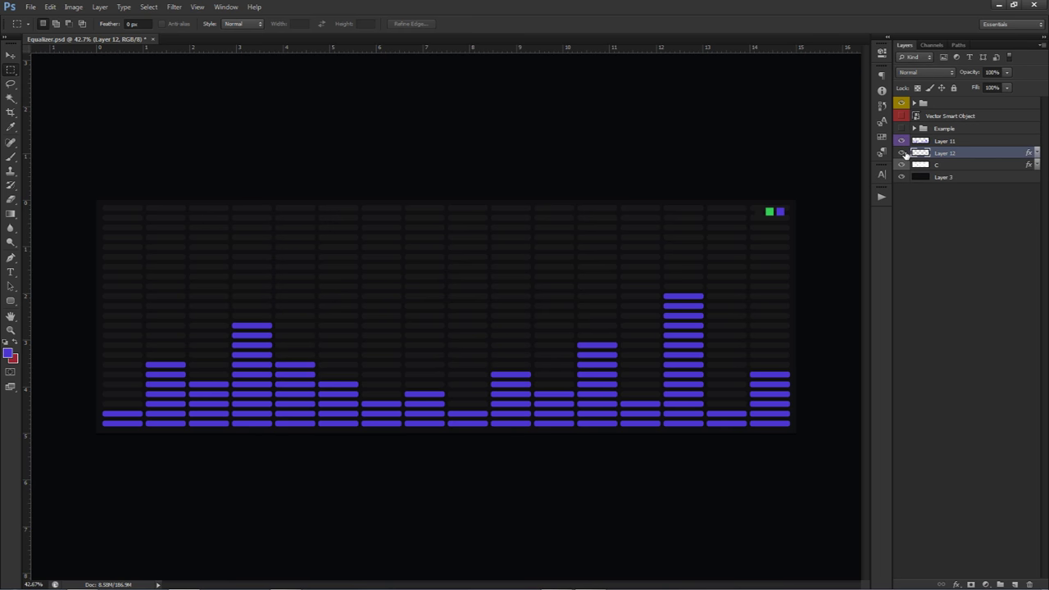
click(1036, 153)
double_click(964, 174)
click(690, 298)
click(424, 395)
click(779, 333)
key(Return)
Rename Layer 12 as Logo, collapse its effects list, and move it above Layer 11
double_click(945, 154)
text(Logo)
key(Return)
click(1036, 153)
drag(984, 154, 975, 138)
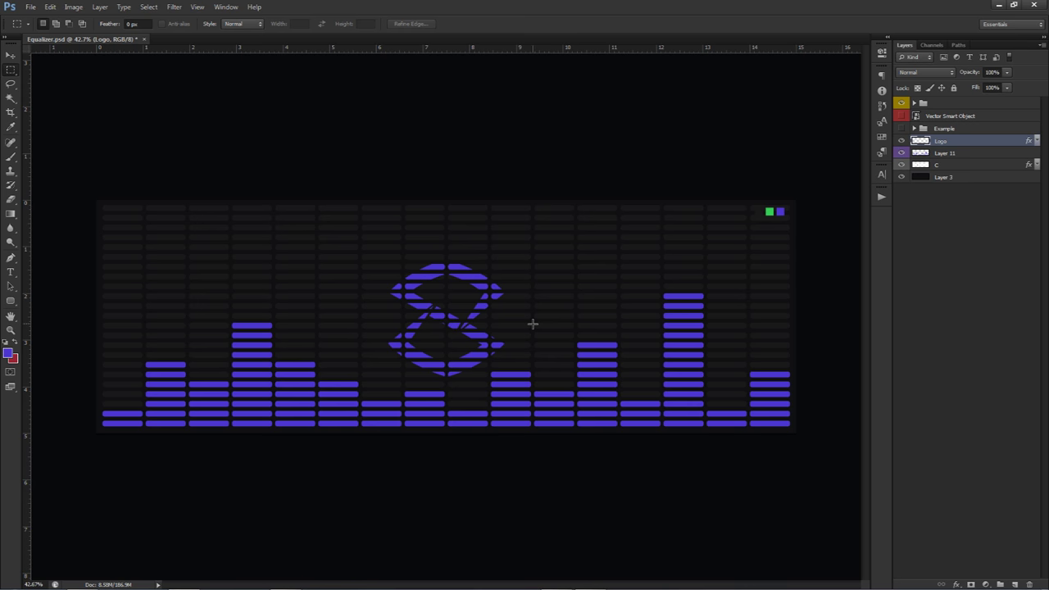
Create a new layer above Layer 11 and select the lower-left bars behind the logo on layer C with the Magic Wand
click(955, 155)
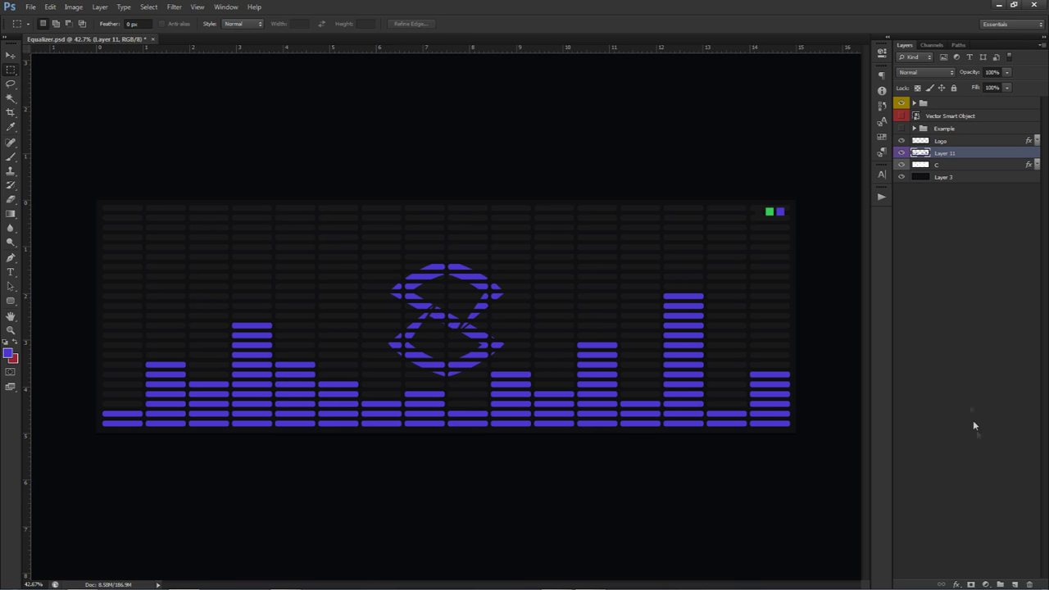
click(1016, 584)
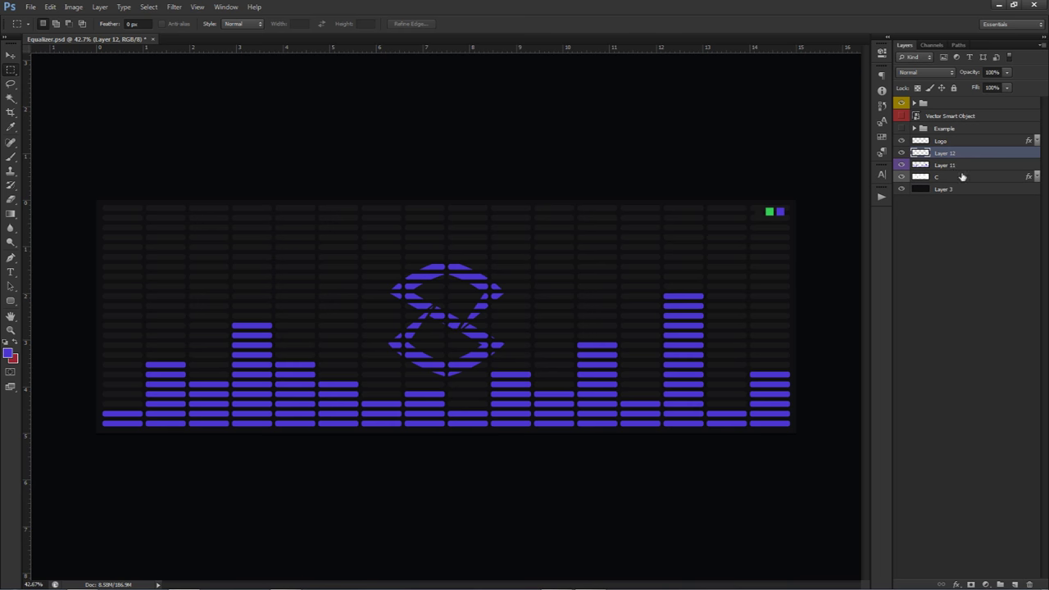
click(948, 177)
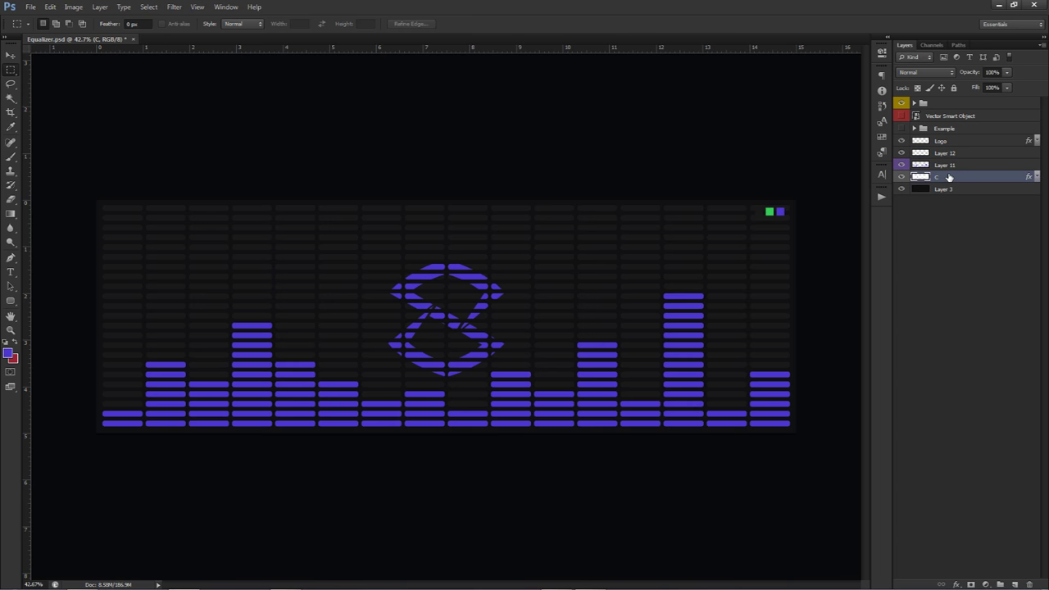
key(w)
drag(319, 316, 566, 394)
drag(403, 450, 410, 446)
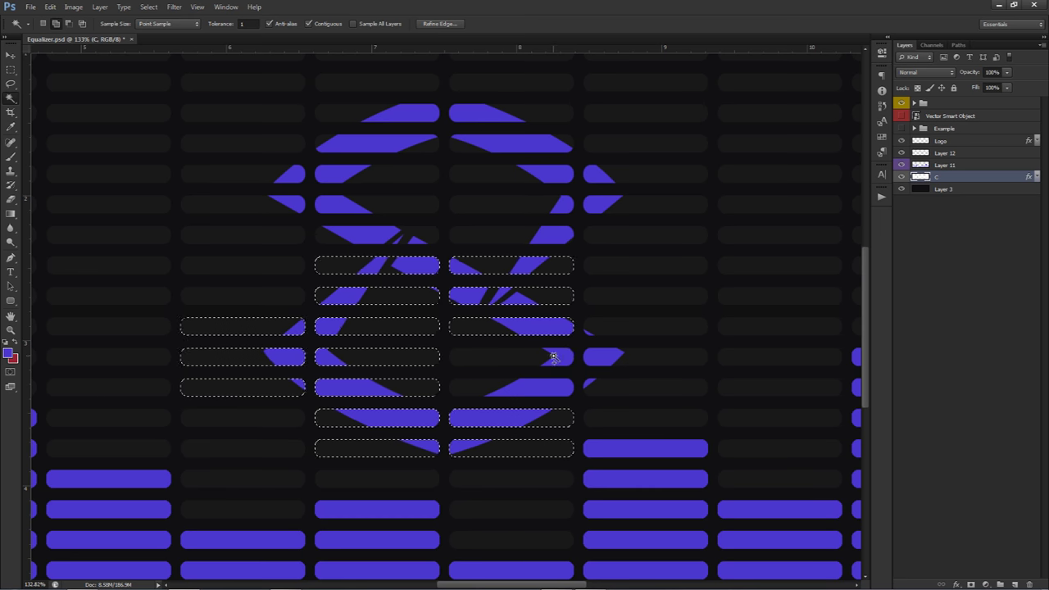
Add the bars behind the logo's upper-left half on layer C to the Magic Wand selection
click(548, 239)
click(382, 244)
key(ctrl+z)
click(337, 209)
click(293, 205)
click(368, 235)
click(331, 177)
click(296, 174)
click(356, 146)
click(426, 118)
Add the bars behind the logo's upper-right half to the selection on layer C, undoing the stray pick of the gap between bars
shift+click(488, 127)
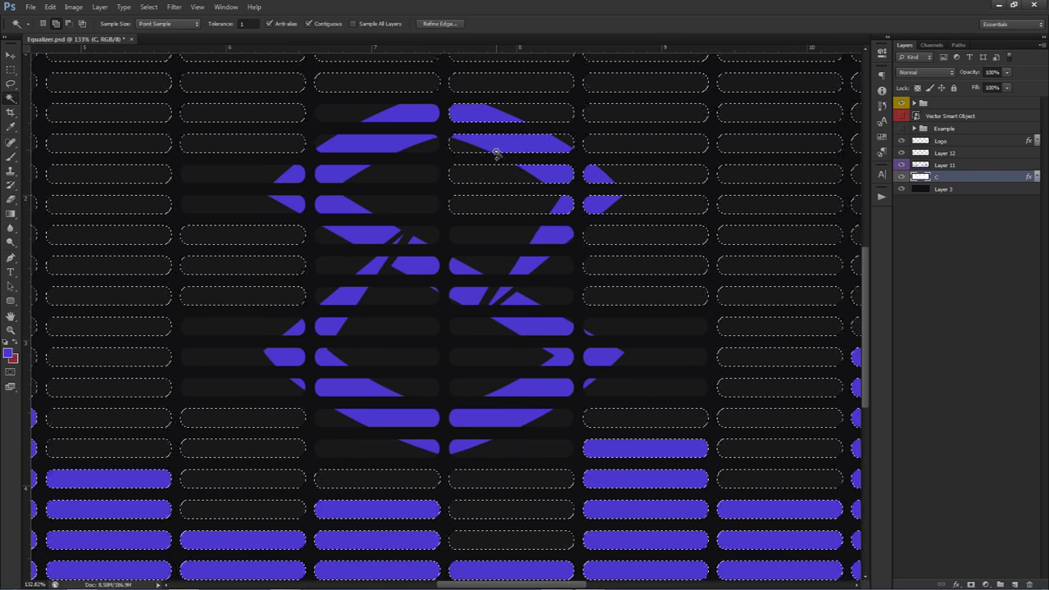
key(ctrl+z)
shift+click(477, 116)
shift+click(488, 144)
shift+click(521, 176)
shift+click(539, 206)
shift+click(597, 177)
shift+click(601, 205)
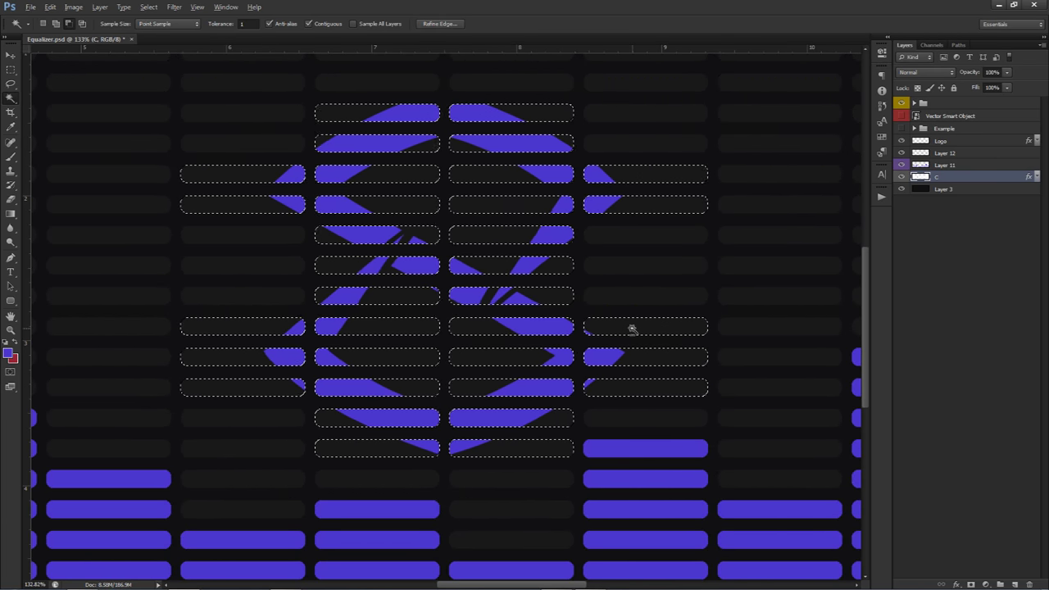
scroll(565, 314, down, 3)
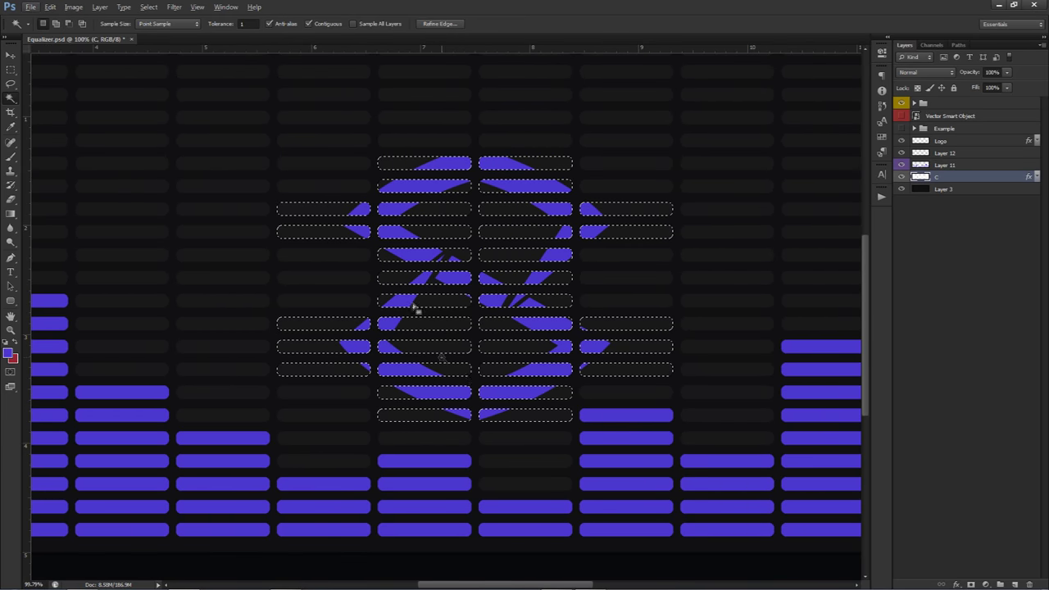
drag(558, 309, 540, 286)
scroll(540, 287, down, 5)
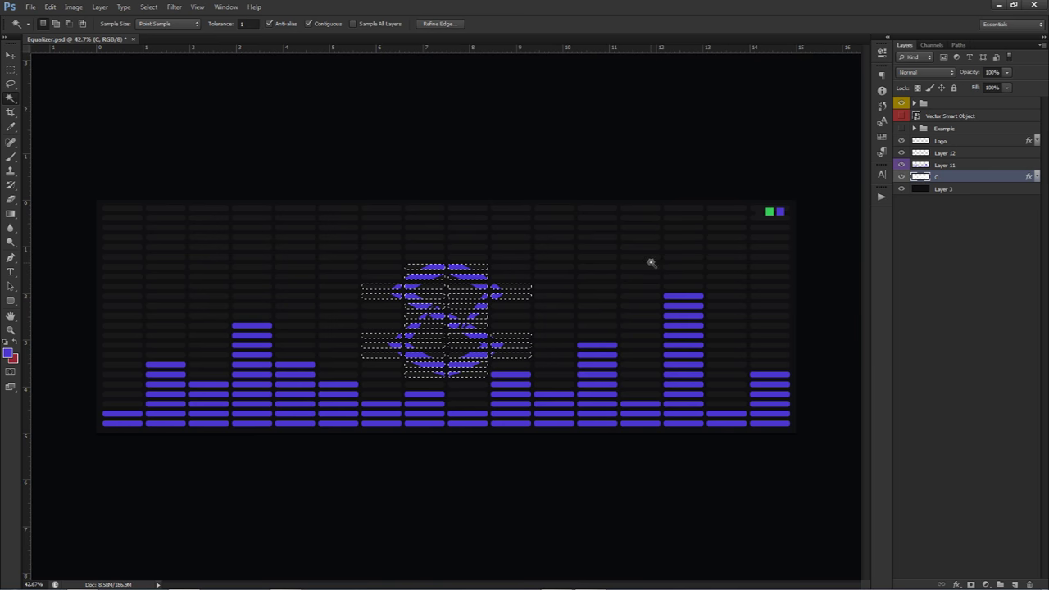
Try to fill the selected logo bars on layer C with the green sampled from the banner's corner swatch
right_click(652, 263)
click(935, 293)
key(m)
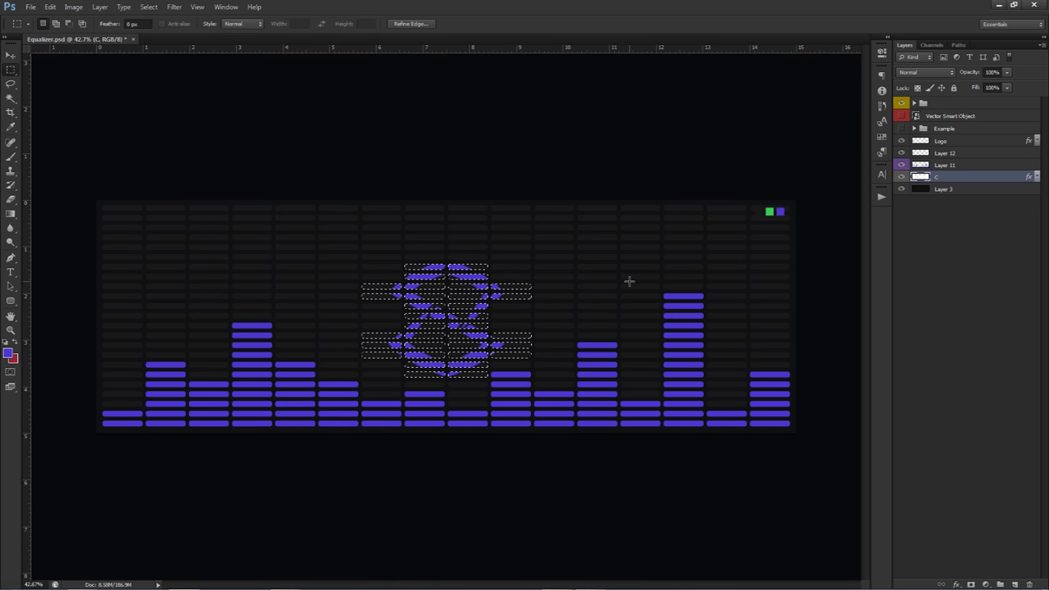
right_click(628, 281)
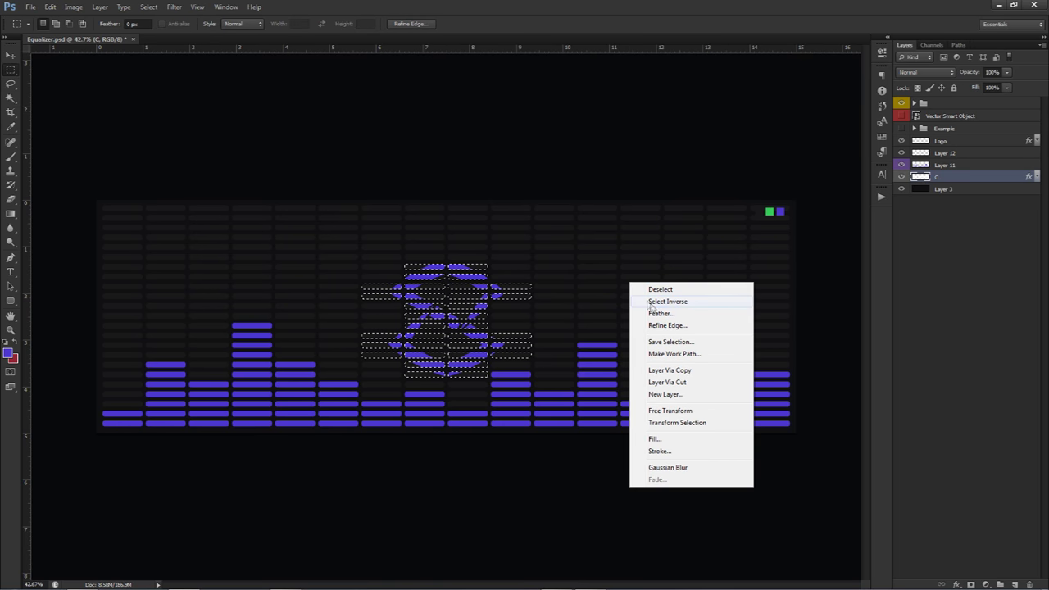
click(655, 439)
click(547, 178)
click(496, 200)
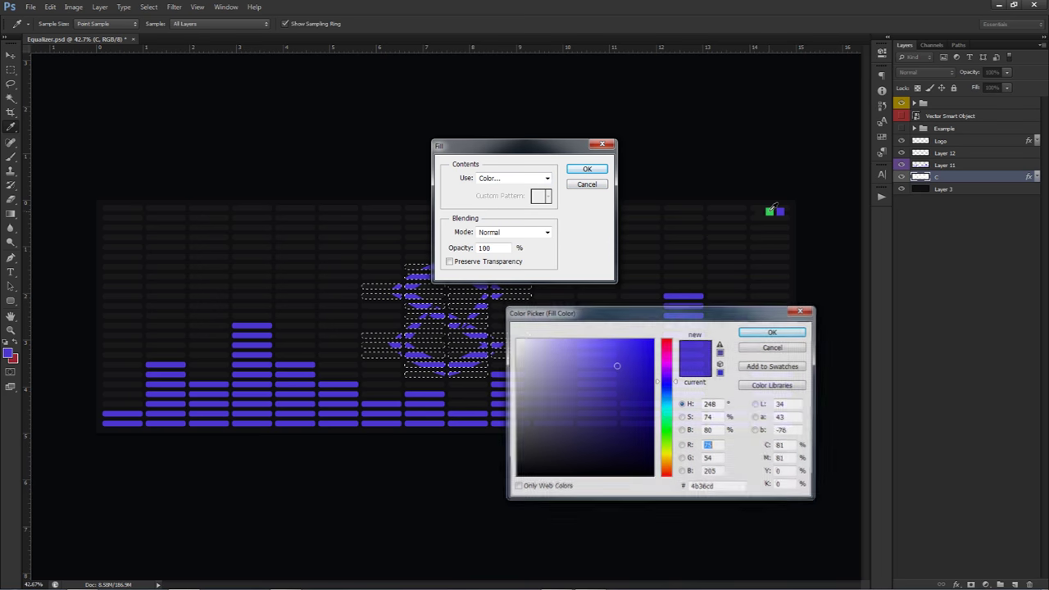
click(769, 211)
click(771, 333)
click(585, 169)
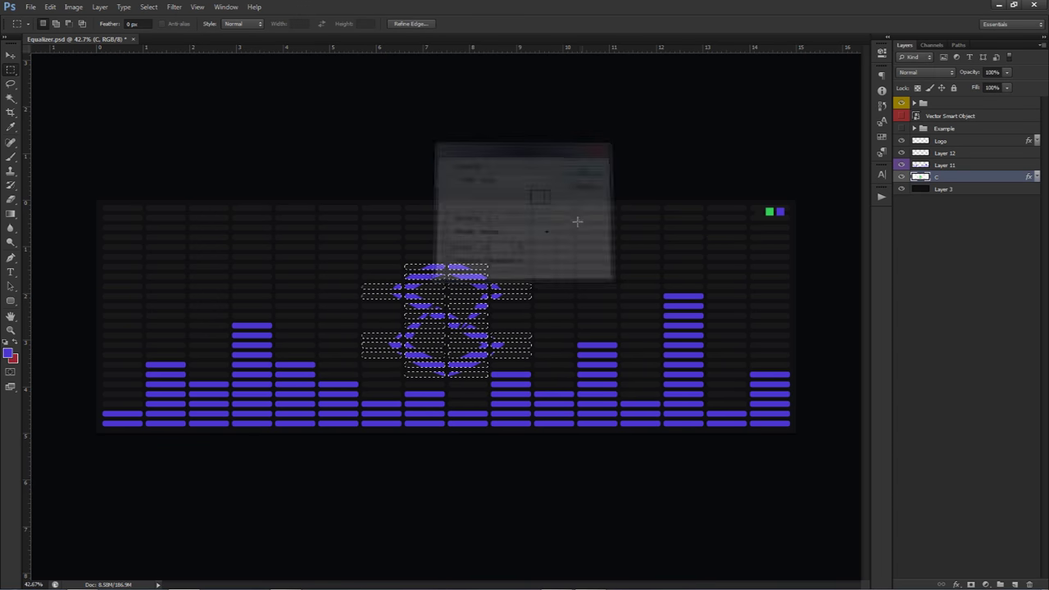
right_click(554, 270)
click(669, 231)
Fill the selected bars behind the logo with the same green on Layer 12 and deselect them
click(942, 152)
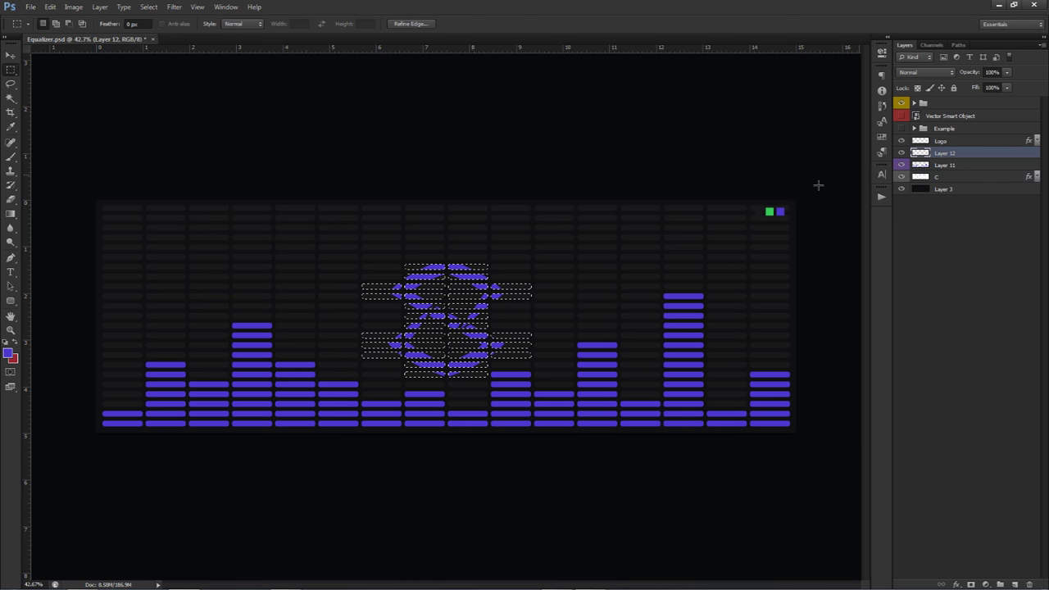
right_click(654, 266)
click(678, 427)
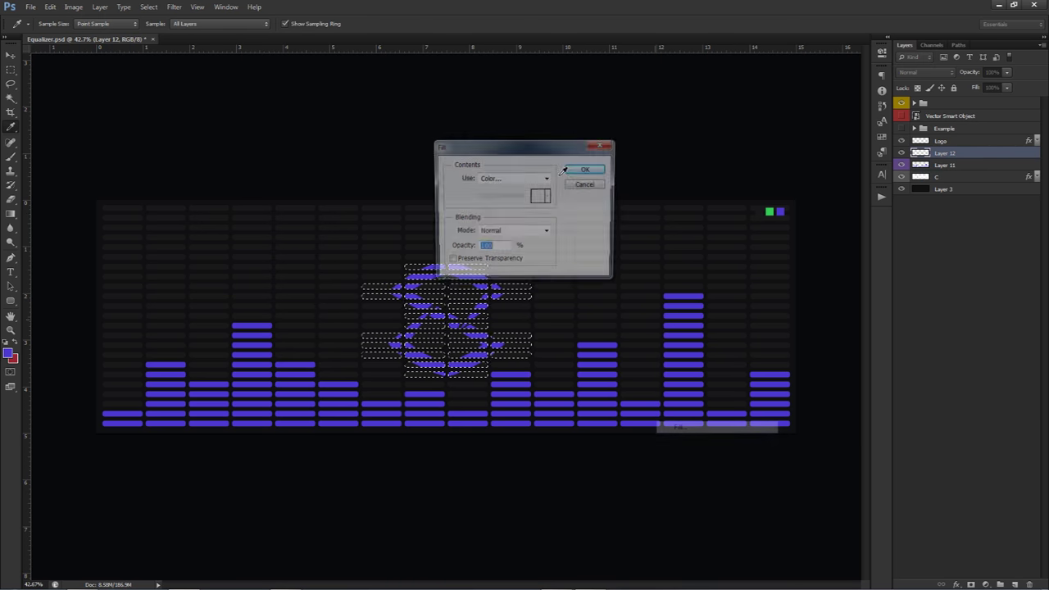
click(514, 177)
click(500, 205)
click(773, 331)
click(587, 169)
right_click(590, 248)
click(625, 259)
key(v)
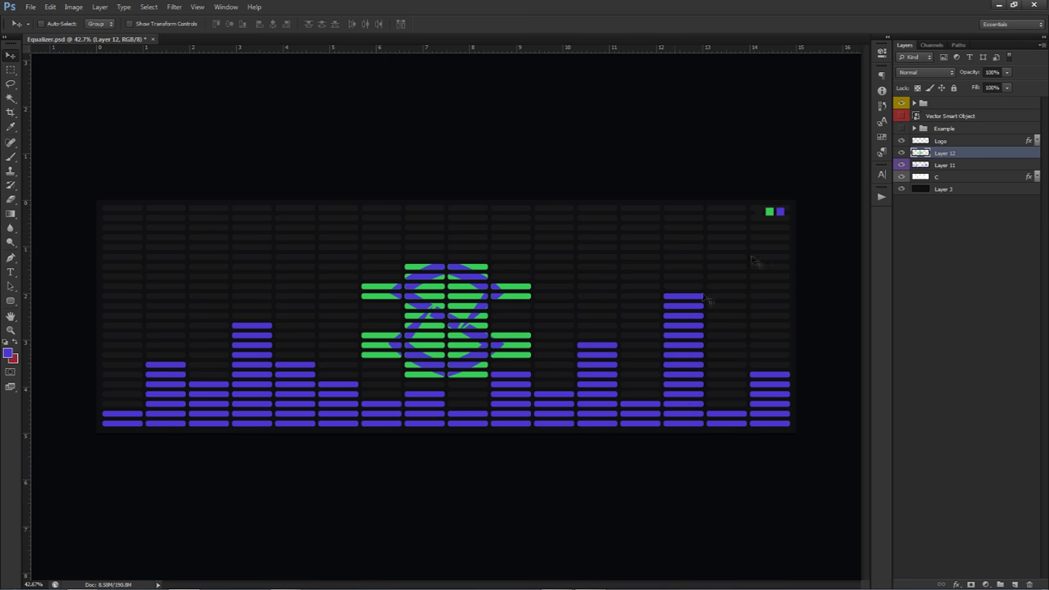
Select the top four bars of the second equalizer column and the top two of the third on layer C with the Magic Wand
click(948, 179)
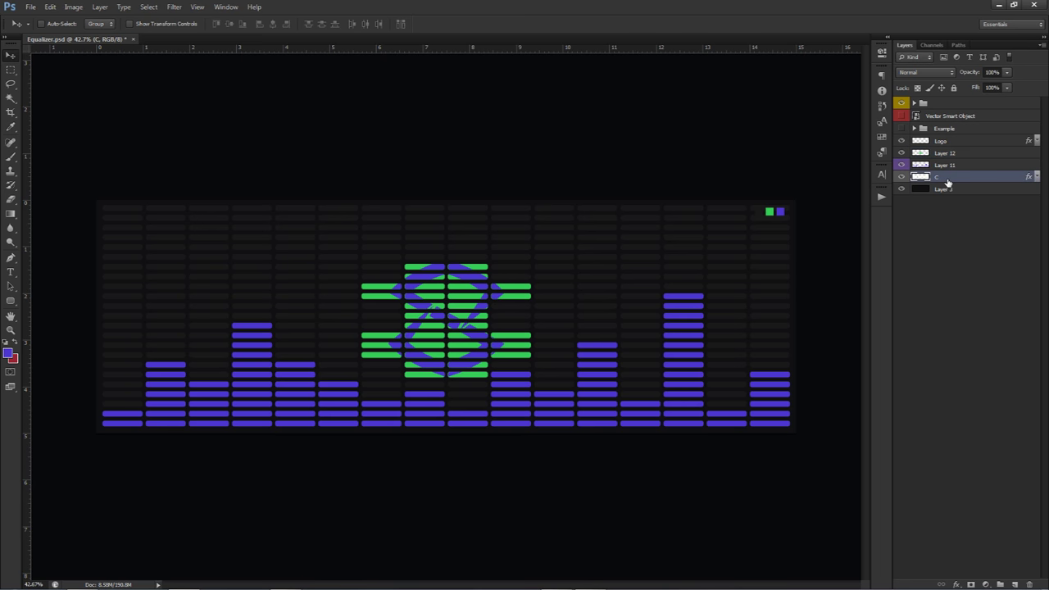
key(w)
scroll(136, 380, up, 8)
drag(136, 398, 252, 403)
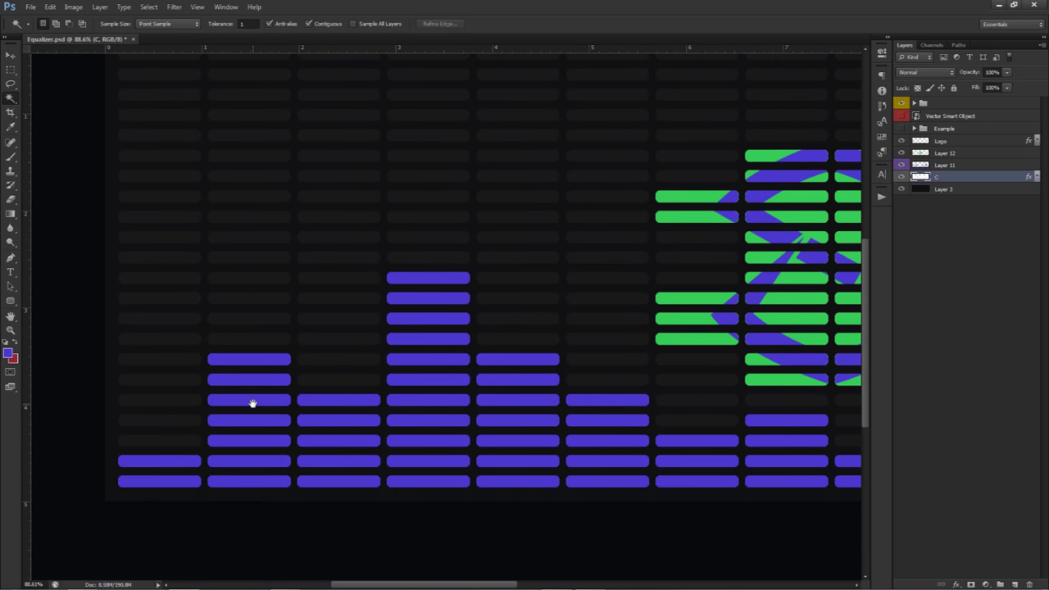
click(234, 361)
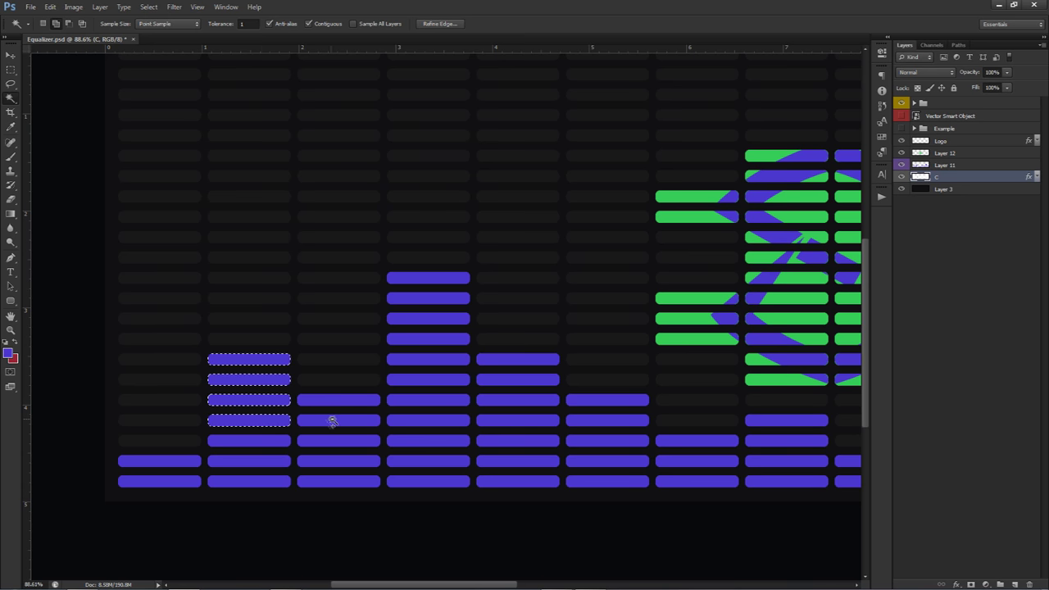
shift+click(366, 422)
shift+click(358, 402)
Add the top eight bars of the fourth equalizer column to the selection
shift+click(421, 421)
shift+click(418, 400)
shift+click(418, 380)
shift+click(418, 359)
shift+click(418, 338)
shift+click(417, 318)
shift+click(416, 298)
shift+click(418, 279)
Add the top four bars of the fifth equalizer column and the top two of the sixth to the selection
shift+click(489, 359)
shift+click(494, 378)
scroll(405, 402, right, 5)
key(ctrl+shift+i)
key(ctrl+z)
shift+click(341, 383)
shift+click(342, 401)
shift+click(406, 383)
shift+click(418, 400)
Add the top bar of the eighth equalizer column, the top two of the tenth and the top three of the twelfth to the selection
drag(494, 406, 339, 407)
shift+click(445, 404)
scroll(366, 402, right, 5)
shift+click(464, 382)
shift+click(472, 362)
drag(554, 383, 440, 388)
shift+click(525, 347)
shift+click(532, 326)
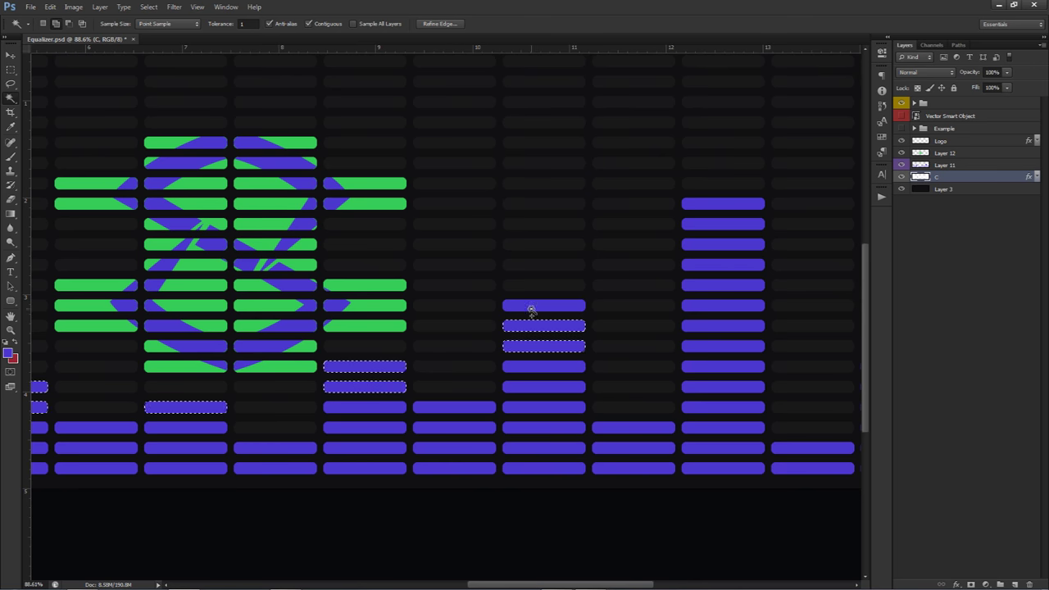
shift+click(531, 310)
Add the top six bars of the fourteenth column, the top two of the last column and the eighth column's second bar to the selection
scroll(499, 339, right, 3)
shift+click(612, 202)
shift+click(612, 221)
shift+click(613, 241)
shift+click(612, 283)
shift+click(615, 303)
scroll(511, 327, right, 5)
shift+click(626, 371)
shift+click(619, 391)
scroll(452, 440, down, 3)
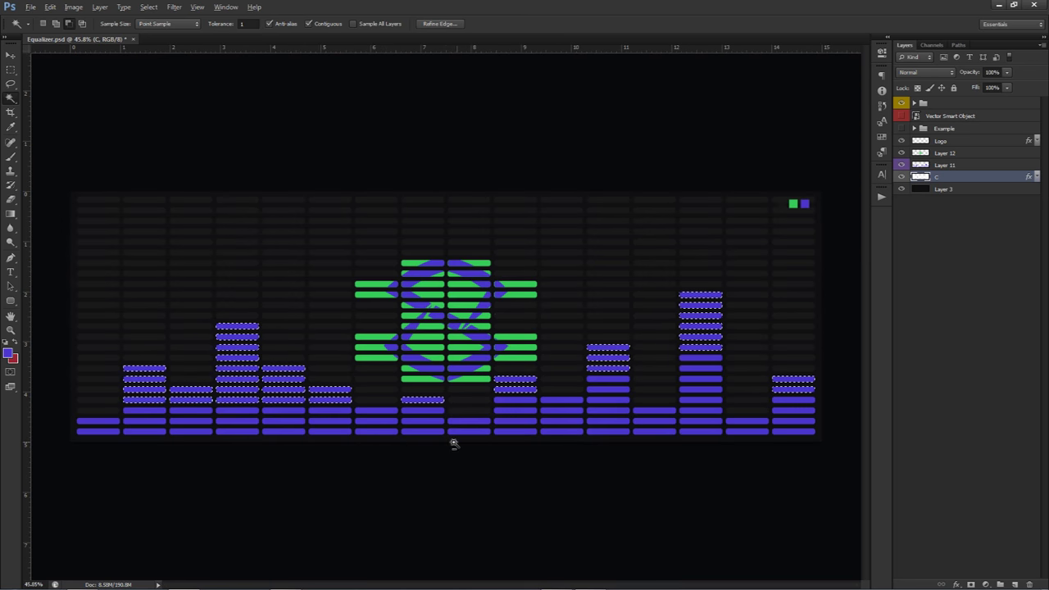
shift+click(427, 409)
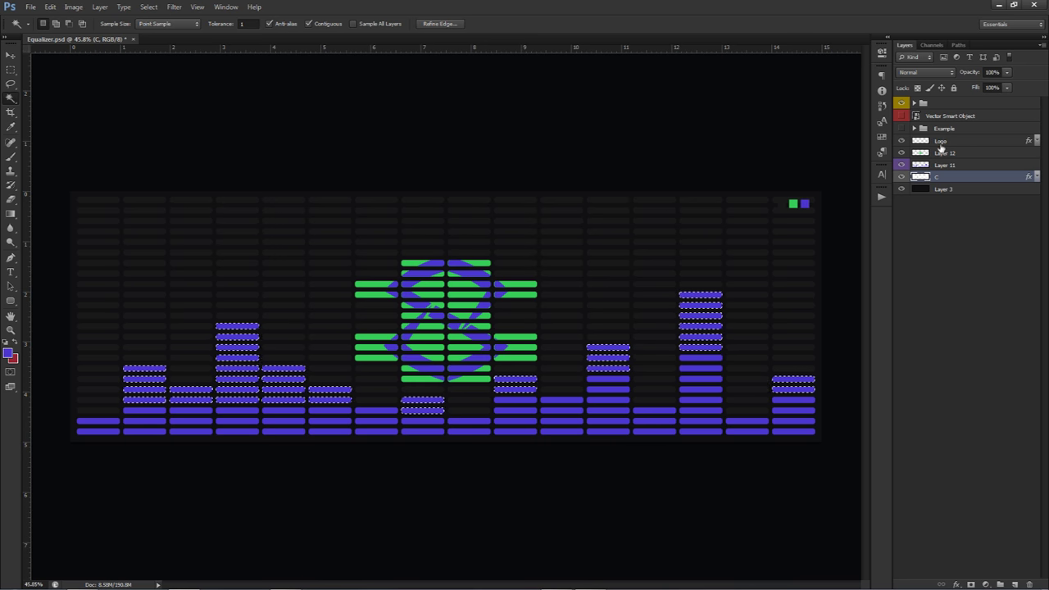
Create a new layer above the Logo layer for the selected equalizer bars
click(940, 141)
click(1014, 584)
right_click(627, 262)
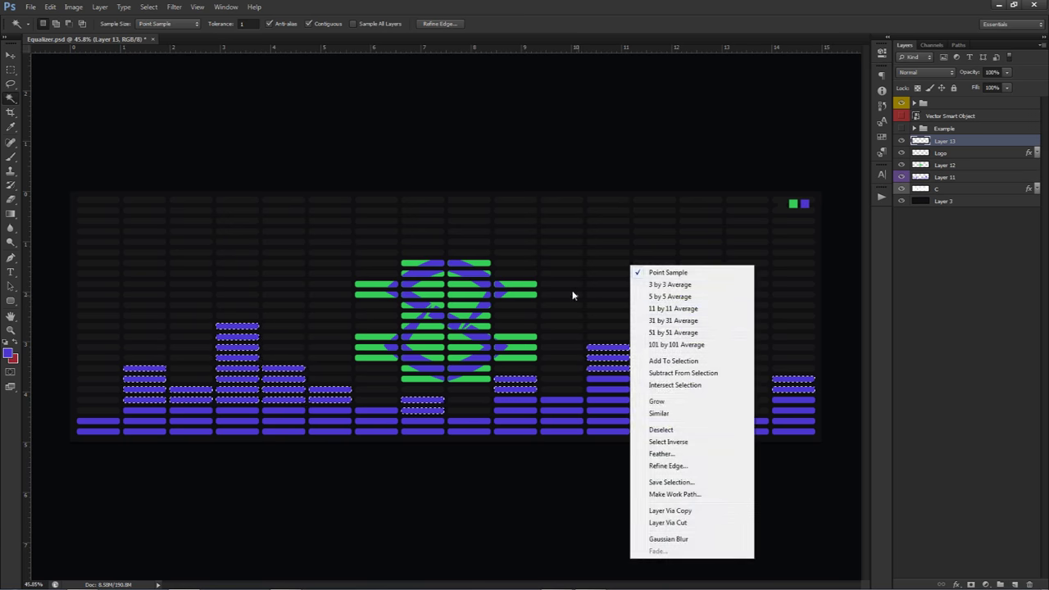
key(Escape)
key(m)
Fill the selected equalizer bars with green on Layer 13 and deselect them
right_click(571, 293)
click(597, 449)
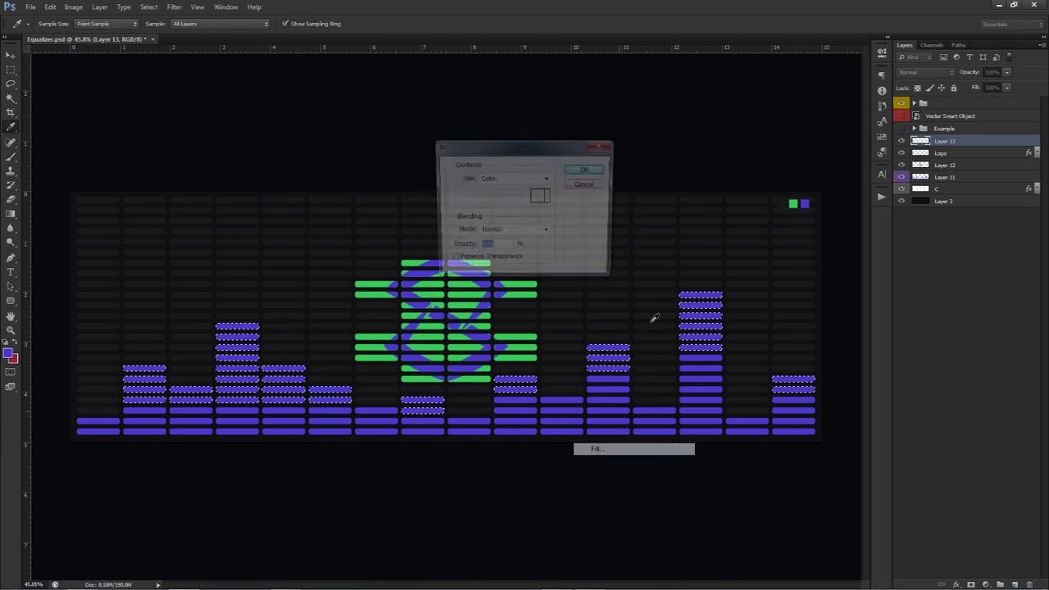
click(539, 178)
click(537, 206)
click(777, 332)
click(586, 172)
right_click(592, 232)
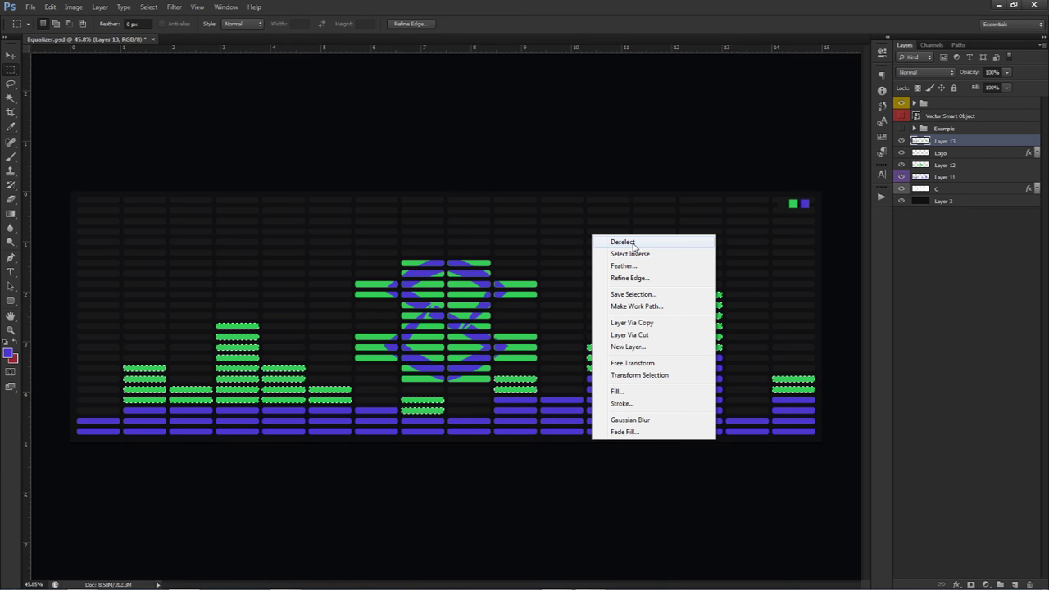
click(617, 237)
key(v)
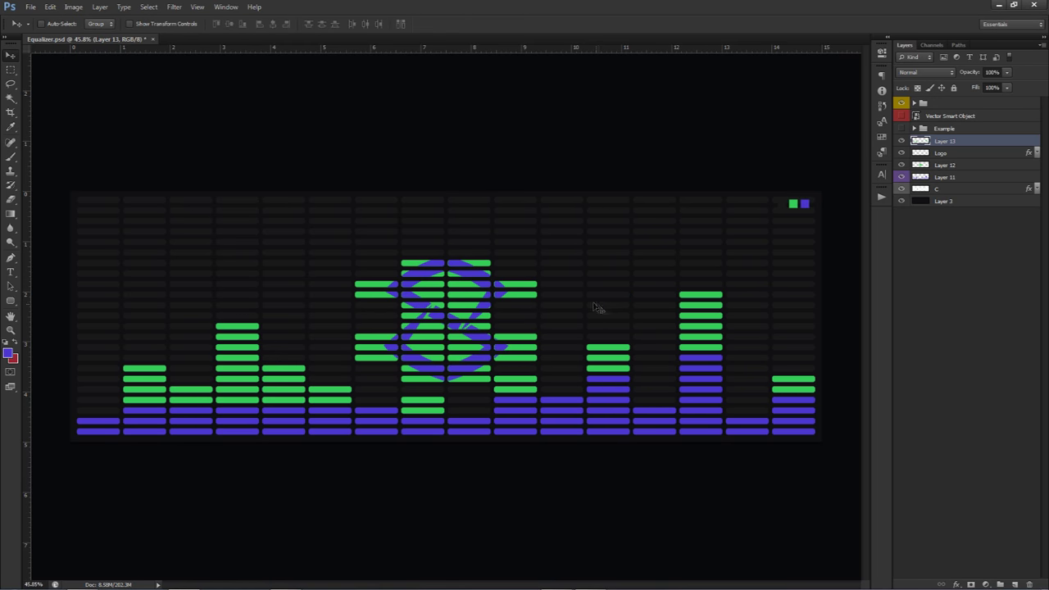
Try to delete the two green bars atop the tenth equalizer column from Layer 13
scroll(515, 397, up, 5)
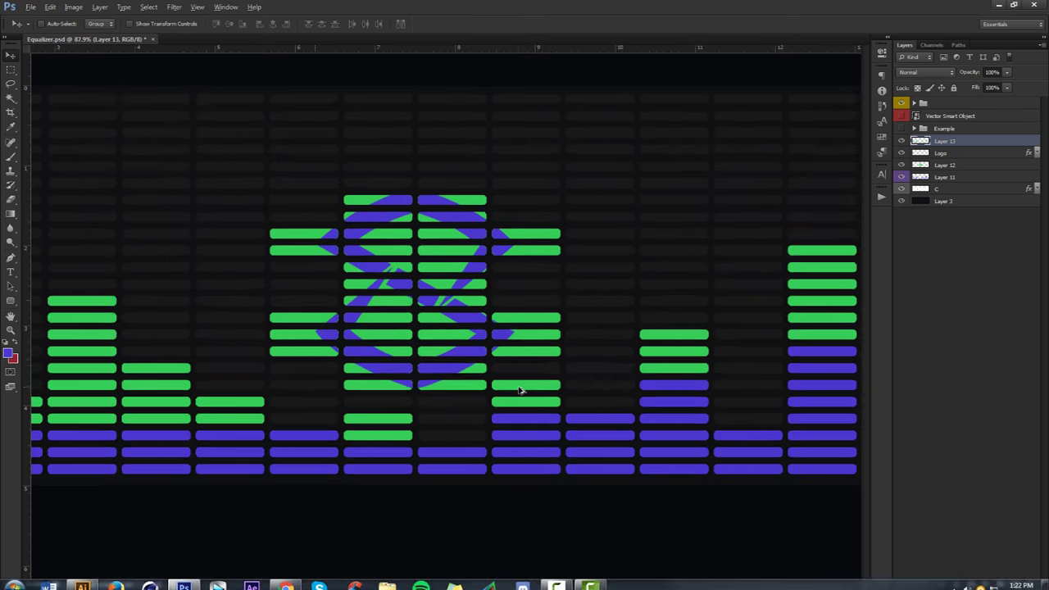
key(m)
drag(547, 385, 526, 409)
key(Delete)
key(Delete)
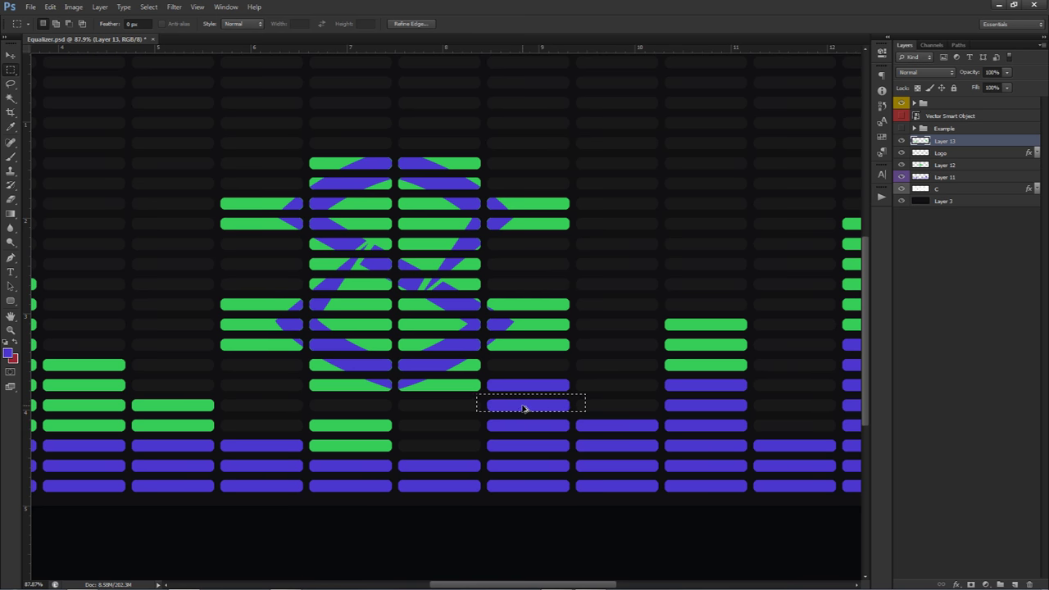
key(ctrl+z)
key(ctrl+z)
key(ctrl+d)
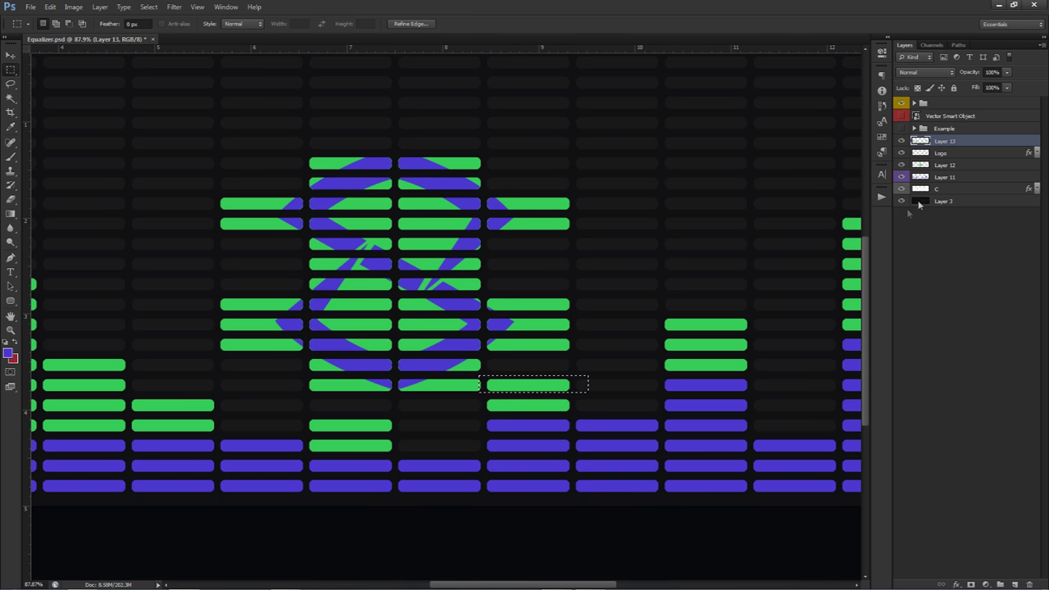
Delete the two lowest green bars behind the logo from Layer 12, after toggling layer visibility to identify the right layer
click(901, 154)
click(902, 153)
click(902, 165)
click(902, 165)
click(943, 165)
drag(301, 377, 484, 395)
key(Delete)
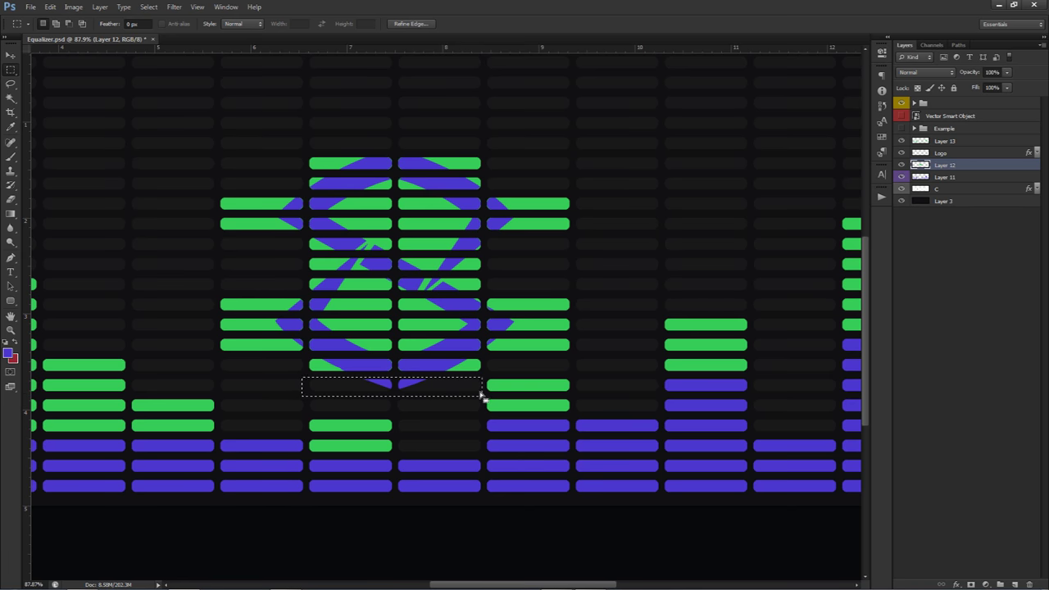
key(ctrl+d)
scroll(449, 359, down, 5)
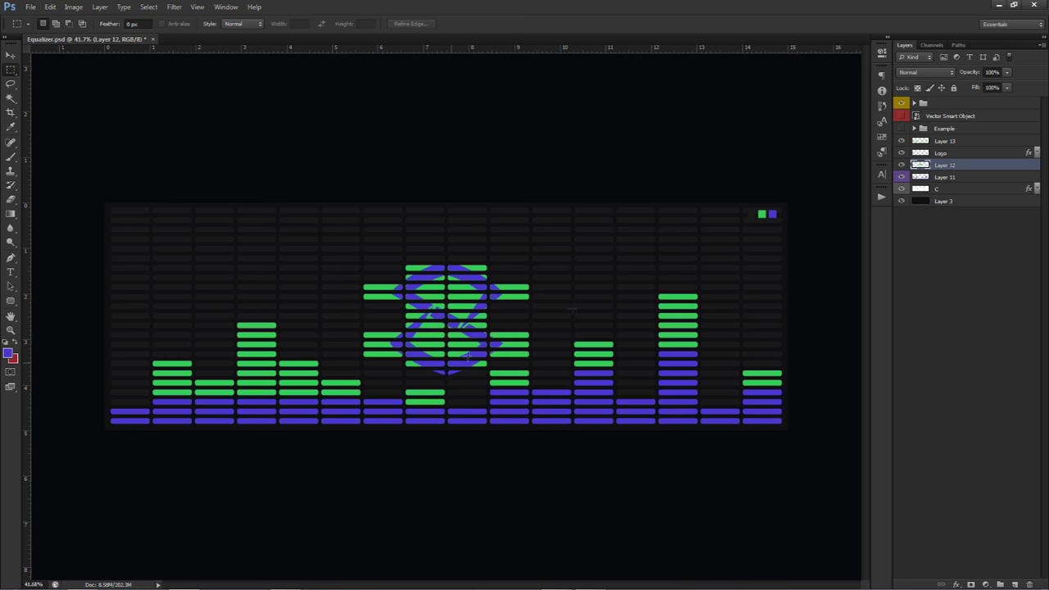
Create a layer above Layer 13 in Linear Dodge (Add) mode and paint a soft purple glow in the banner's lower-left corner at brush size 1089
click(946, 143)
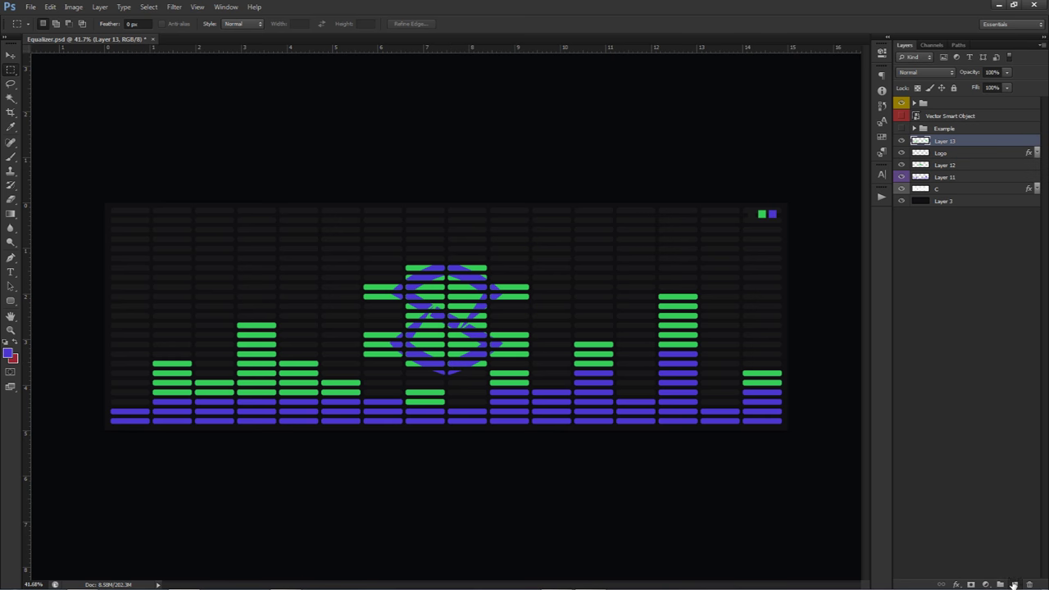
click(1014, 584)
key(b)
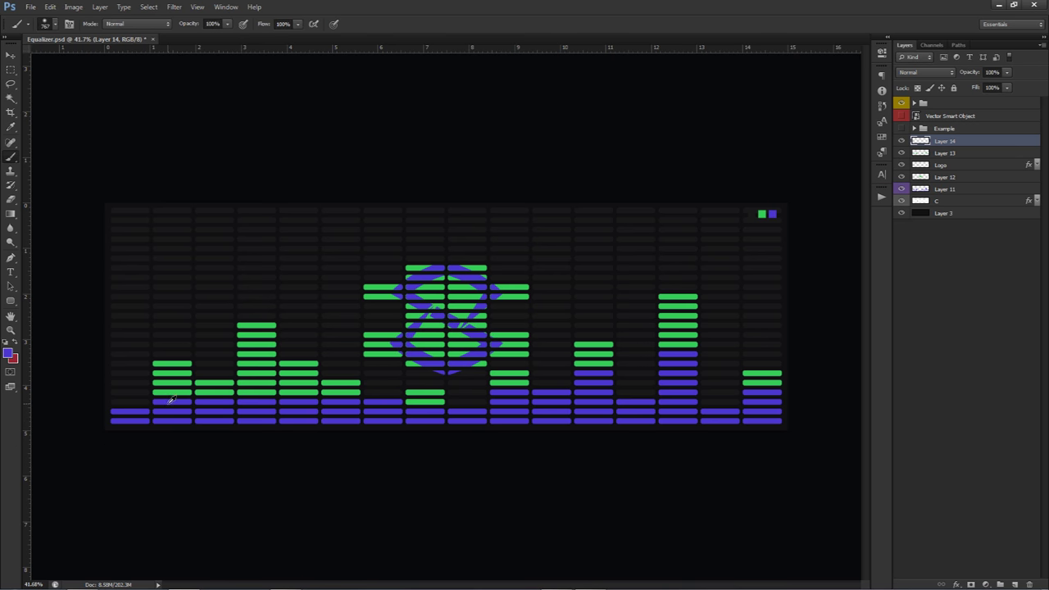
mouse_move(171, 399)
mouse_down()
mouse_move(180, 375)
mouse_move(214, 379)
mouse_up()
click(925, 72)
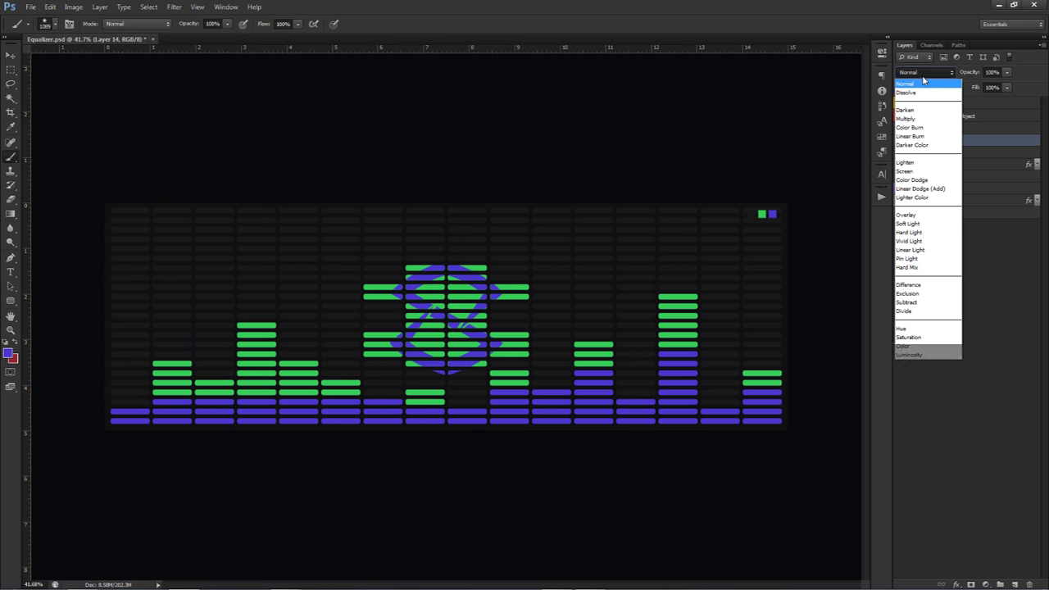
click(922, 186)
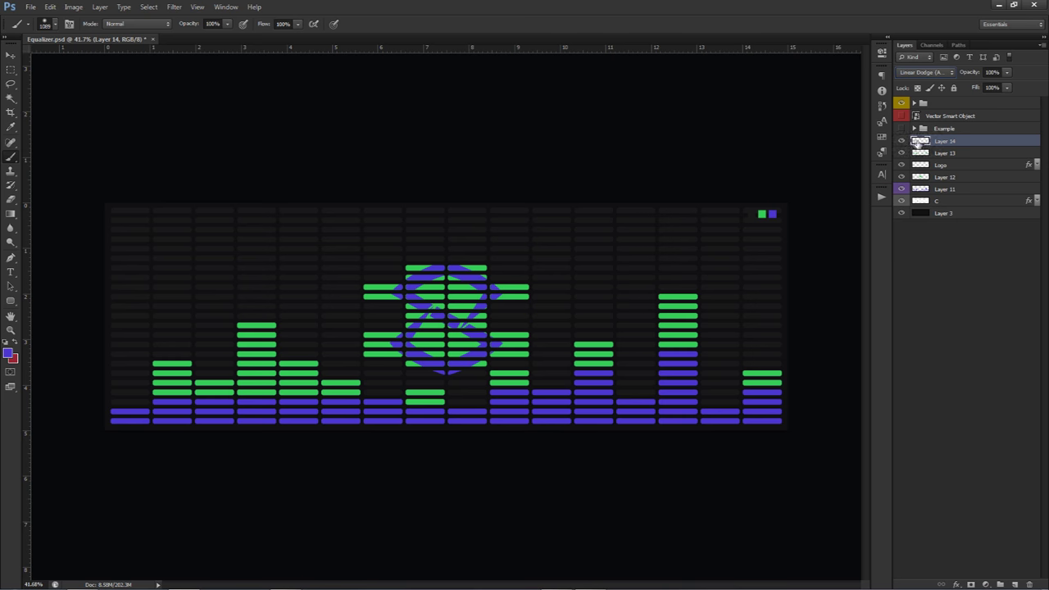
click(87, 446)
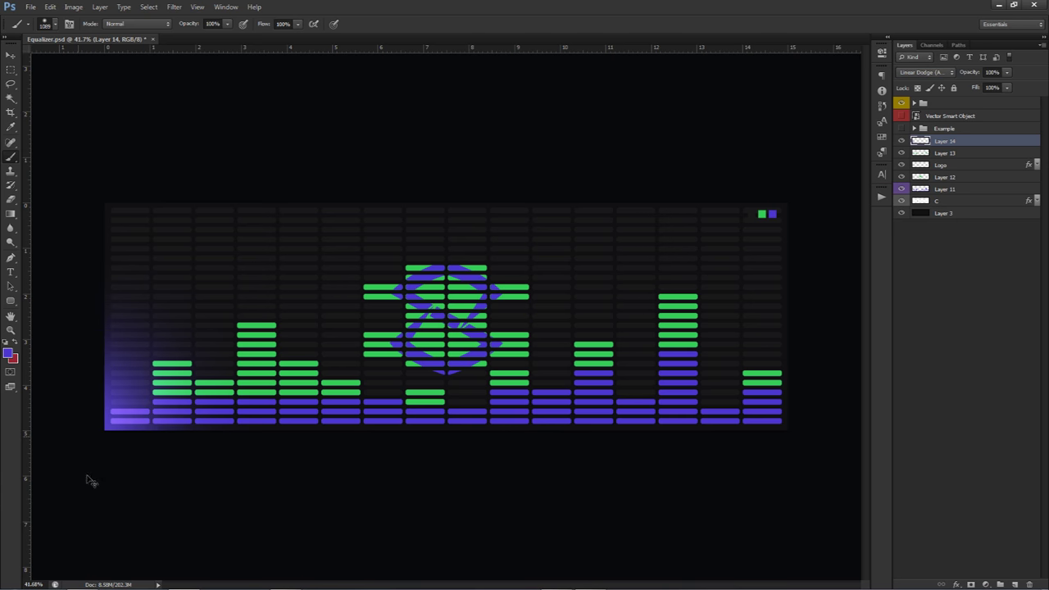
Paint soft purple glows in both lower corners of the banner and over the logo's upper-right part on Layer 14, undoing trial strokes
click(118, 405)
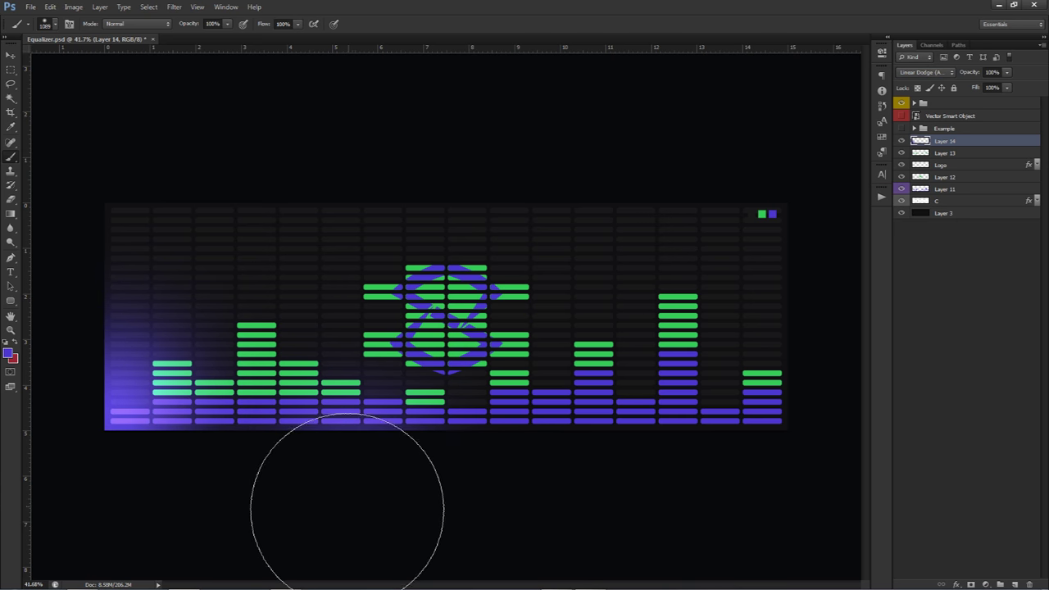
click(814, 418)
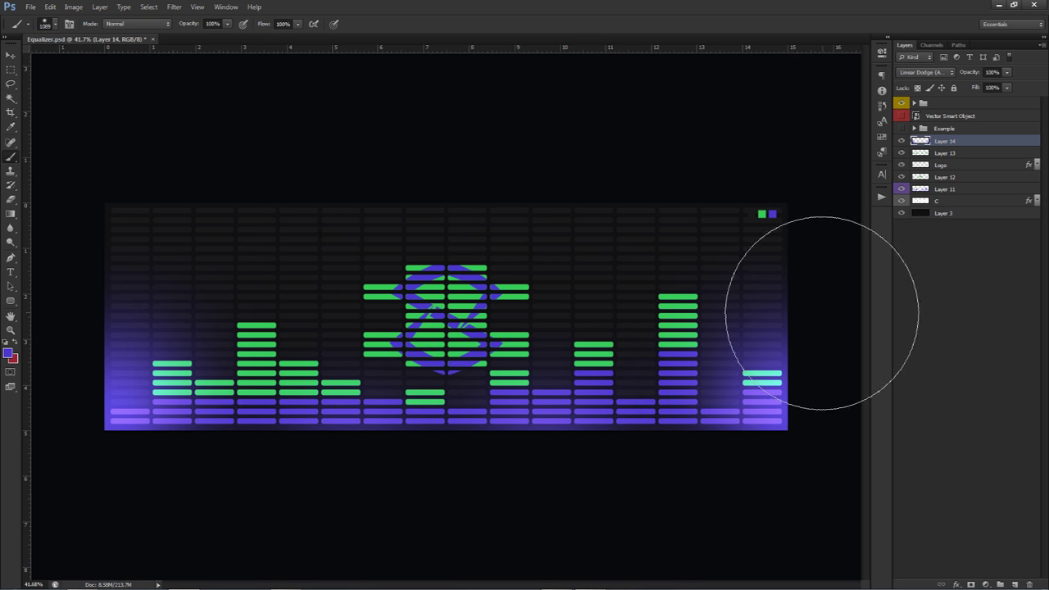
drag(490, 326, 434, 309)
click(466, 291)
key(ctrl+z)
key(ctrl+z)
key(ctrl+z)
key(ctrl+z)
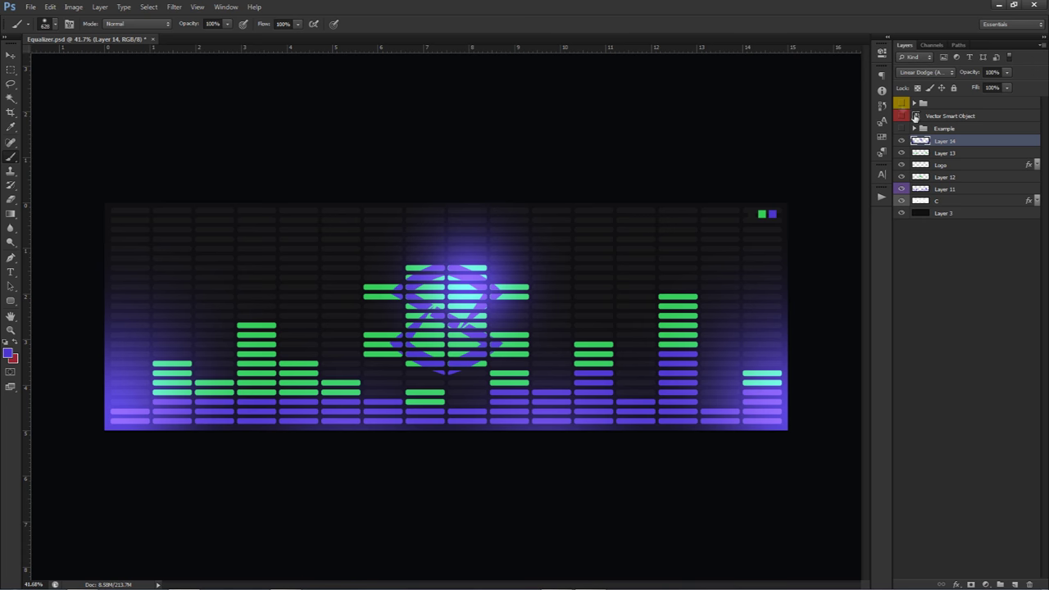
Add a Brightness/Contrast adjustment above Layer 14 with brightness 30 and contrast 70, and compare the banner with and without it
click(987, 583)
click(981, 389)
drag(795, 106, 815, 107)
drag(807, 129, 841, 131)
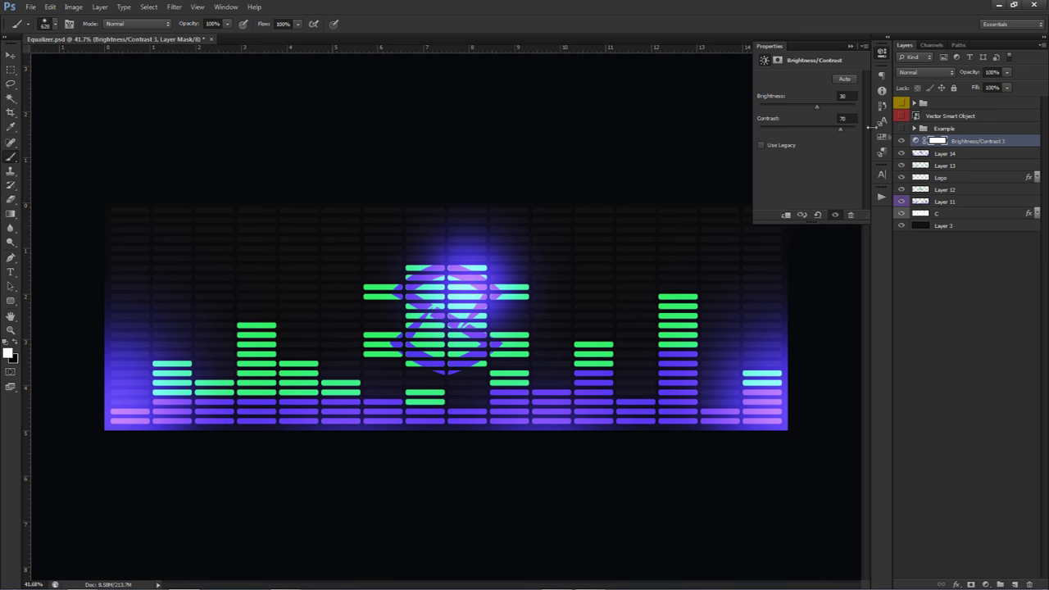
click(901, 141)
click(900, 140)
Create a layer above the Brightness/Contrast adjustment and sample the banner's green swatch (#36cd59) as the foreground colour
click(1016, 584)
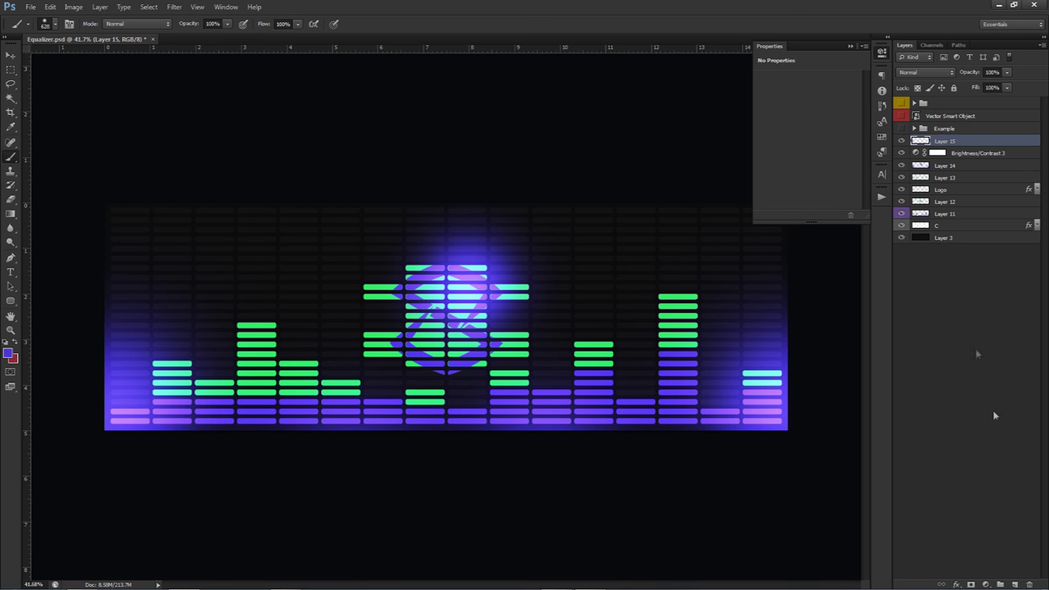
click(880, 55)
click(902, 103)
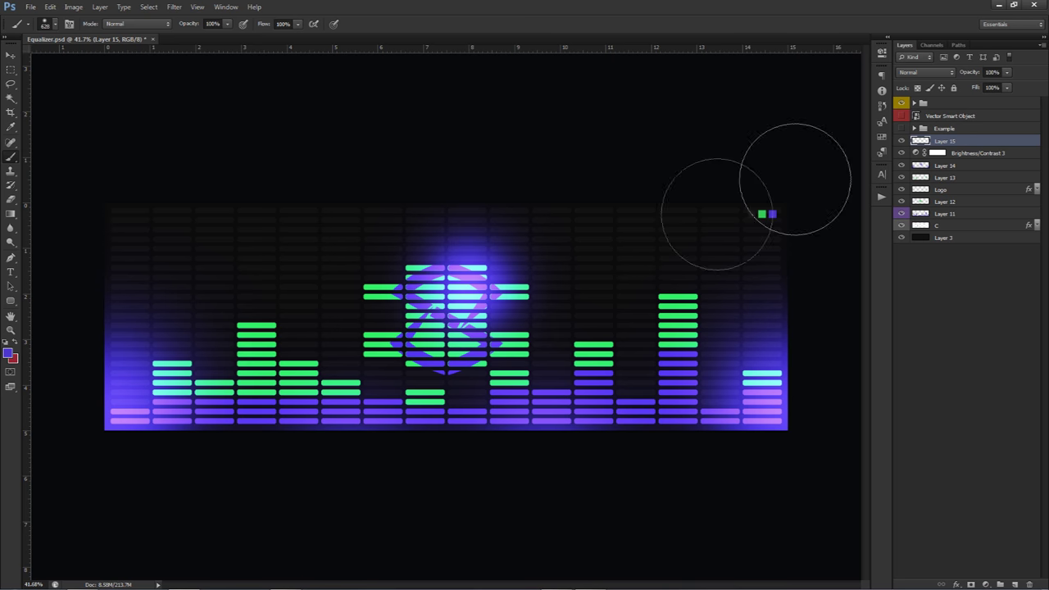
click(8, 352)
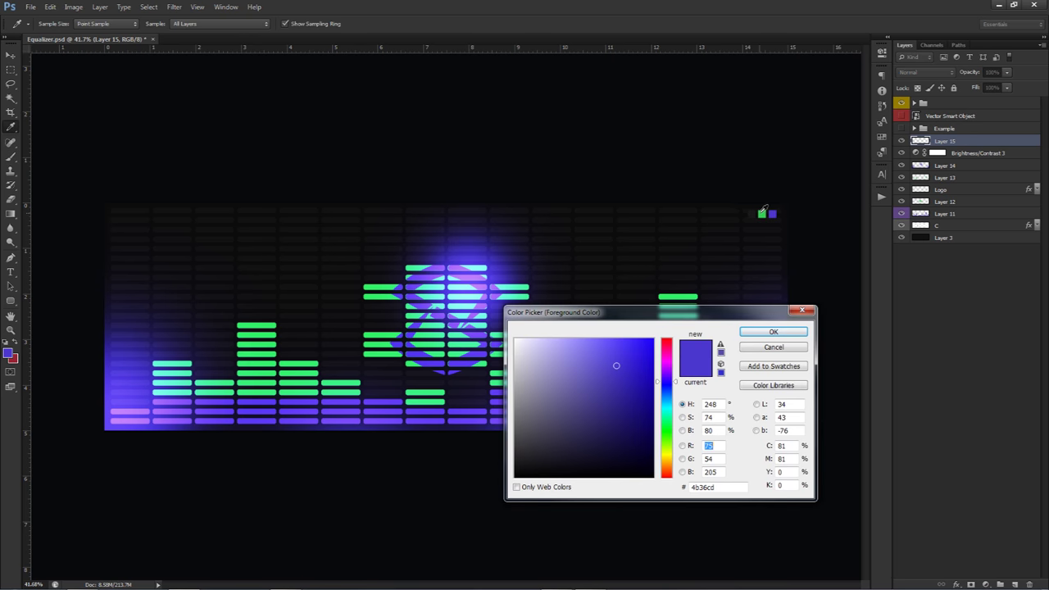
click(761, 214)
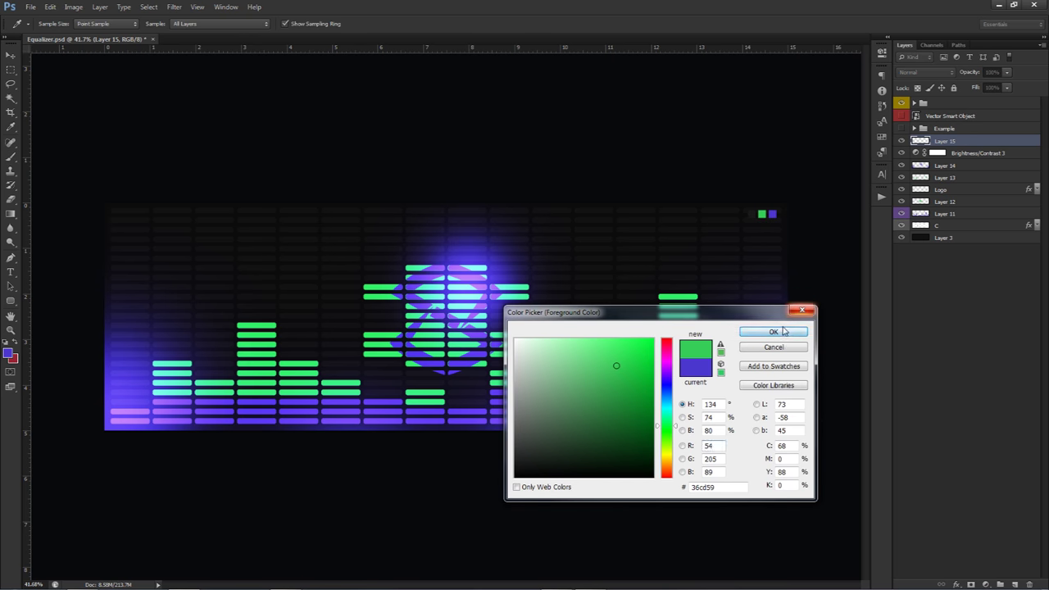
key(Return)
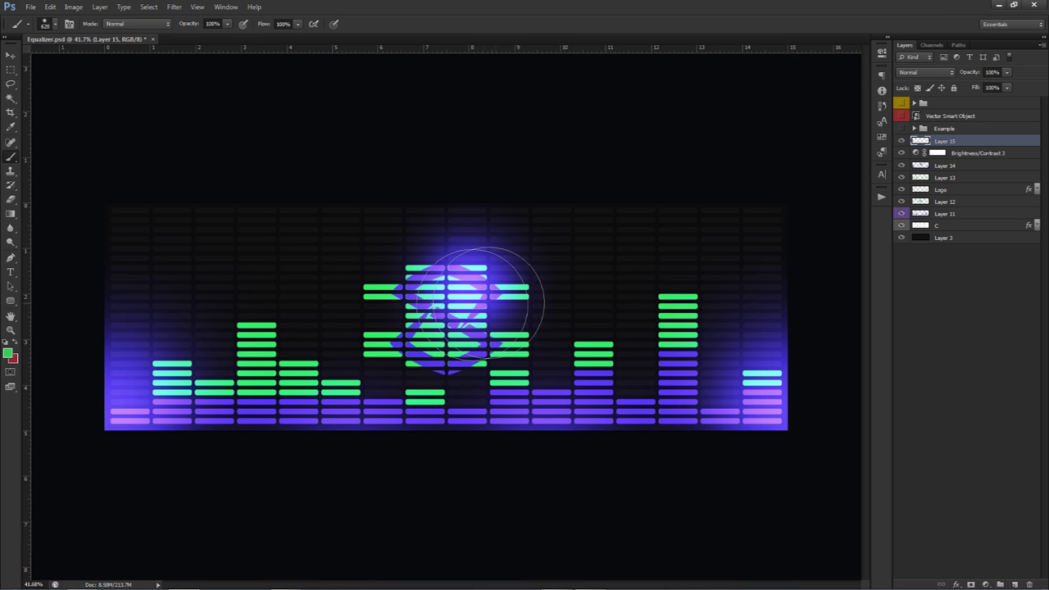
Set Layer 15 to Linear Dodge (Add) blending at 60% opacity
alt+right_click(288, 350)
click(921, 72)
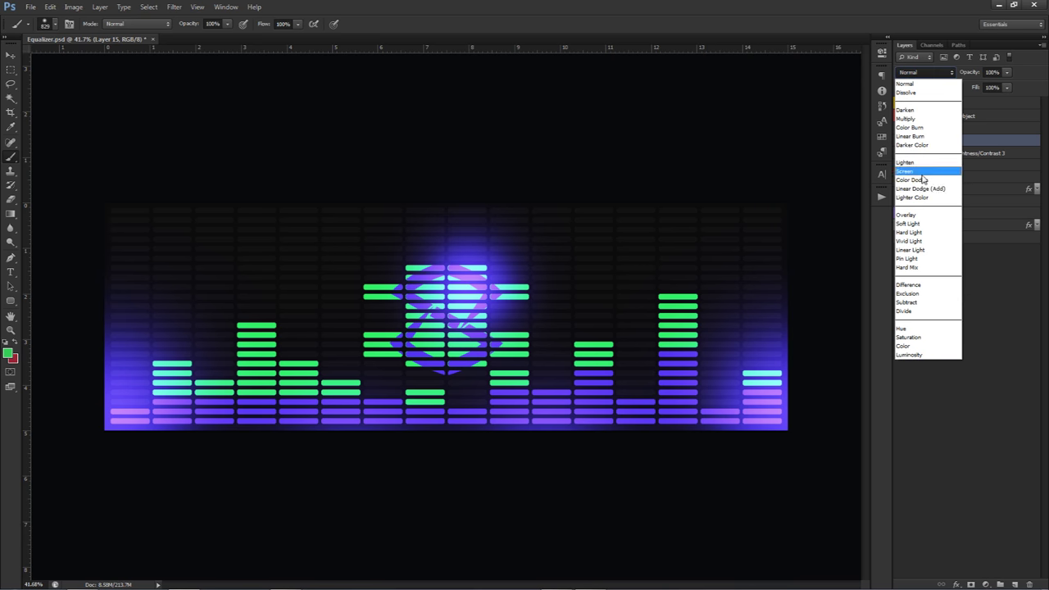
click(921, 187)
click(994, 72)
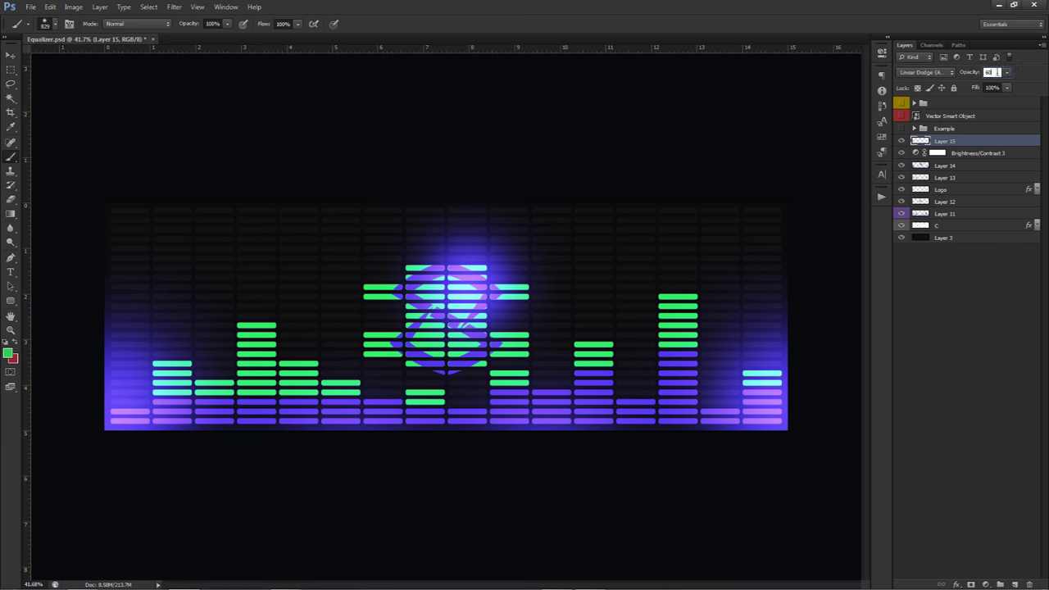
click(954, 154)
click(954, 142)
Paint a soft green glow around the tall fourth equalizer column on Layer 15, resizing the brush and undoing trial strokes
alt+right_click(276, 337)
alt+right_click(265, 358)
click(372, 391)
key(ctrl+z)
alt+right_click(367, 402)
click(201, 415)
key(ctrl+z)
alt+right_click(245, 380)
Paint a soft green glow at brush size 892 around the tallest equalizer column beyond the logo, undoing the misplaced first stroke
alt+right_click(536, 372)
click(604, 368)
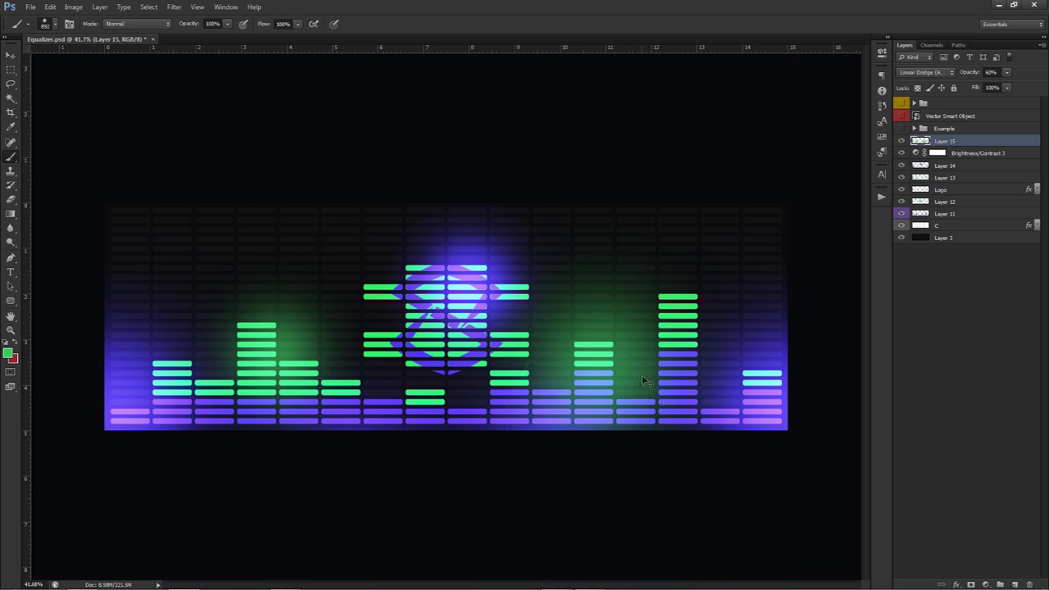
key(ctrl+z)
click(664, 363)
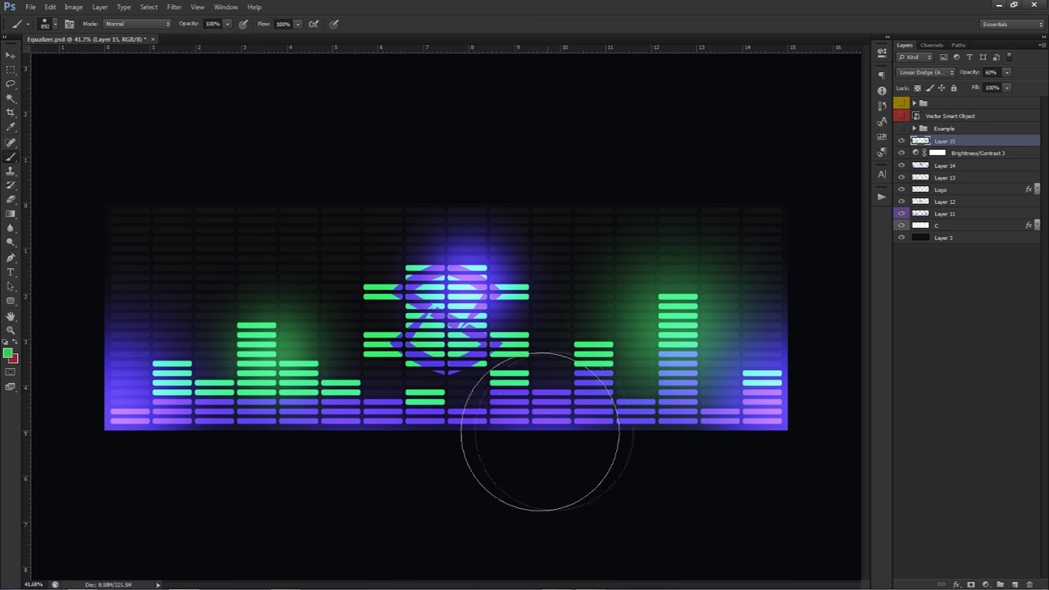
Paint a green glow on the bars just beneath the logo, undoing the strokes that do not fit
click(426, 421)
key(ctrl+z)
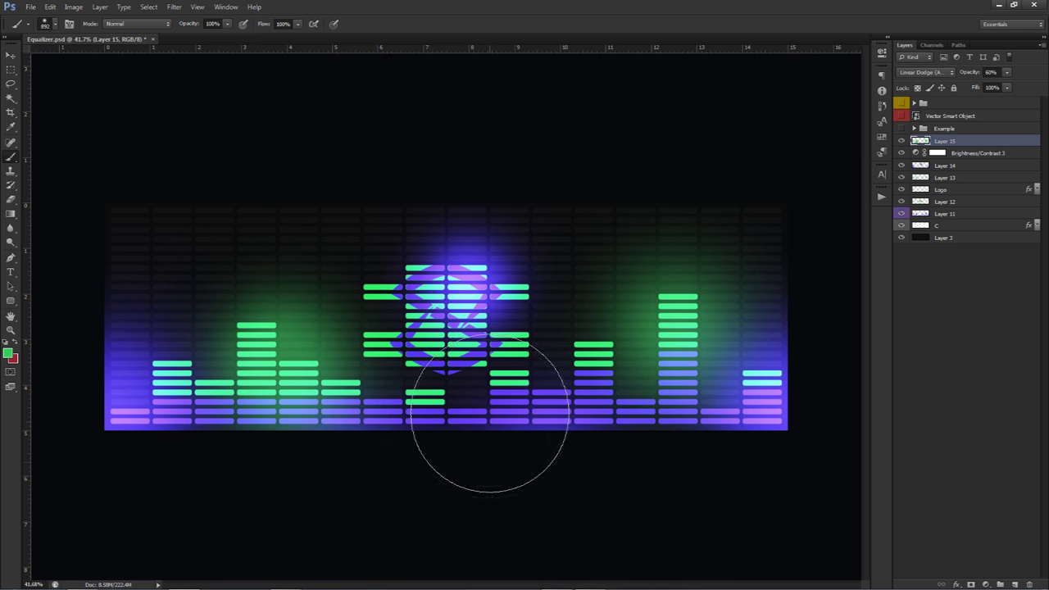
click(494, 418)
mouse_move(508, 408)
mouse_down()
mouse_move(459, 412)
mouse_move(487, 407)
mouse_up()
click(495, 420)
key(ctrl+z)
click(494, 416)
Erase the excess green glow beneath the logo and around the fourth and fifth columns with a soft size 926 eraser
key(e)
drag(461, 358, 479, 359)
drag(557, 385, 596, 417)
drag(294, 317, 311, 322)
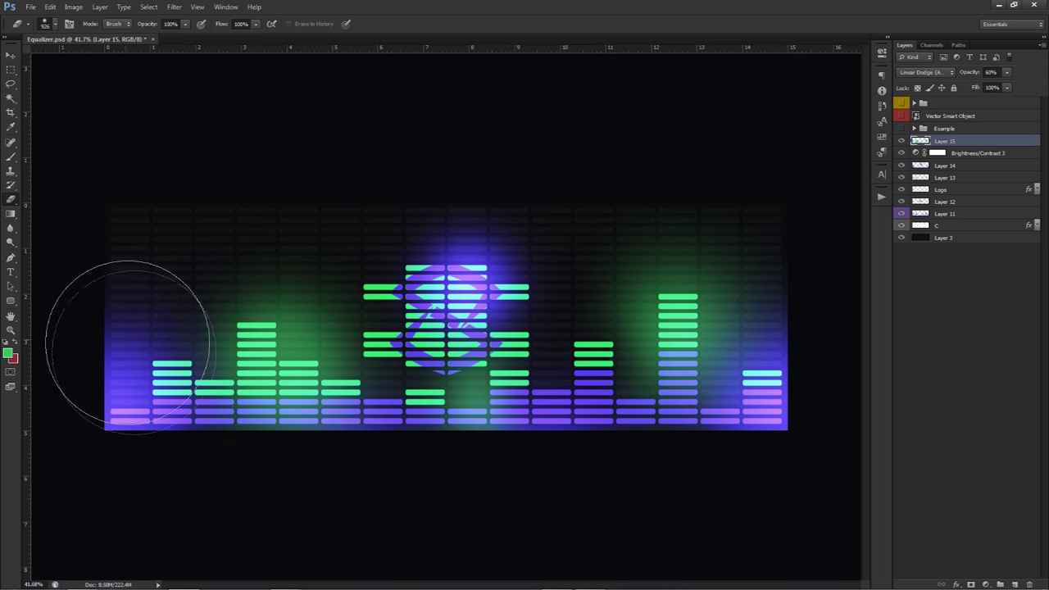
scroll(609, 304, down, 1)
scroll(606, 306, up, 1)
Paint a faint green glow at the logo's lower-left side at brush size 652 and trim it with the Eraser
key(b)
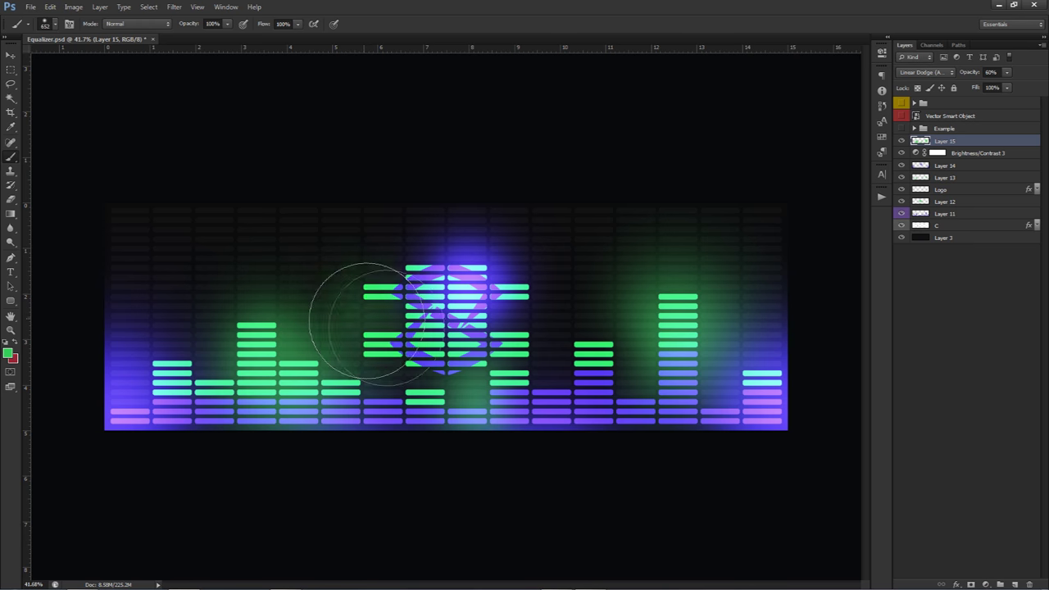
key(e)
scroll(566, 417, down, 1)
scroll(567, 414, up, 1)
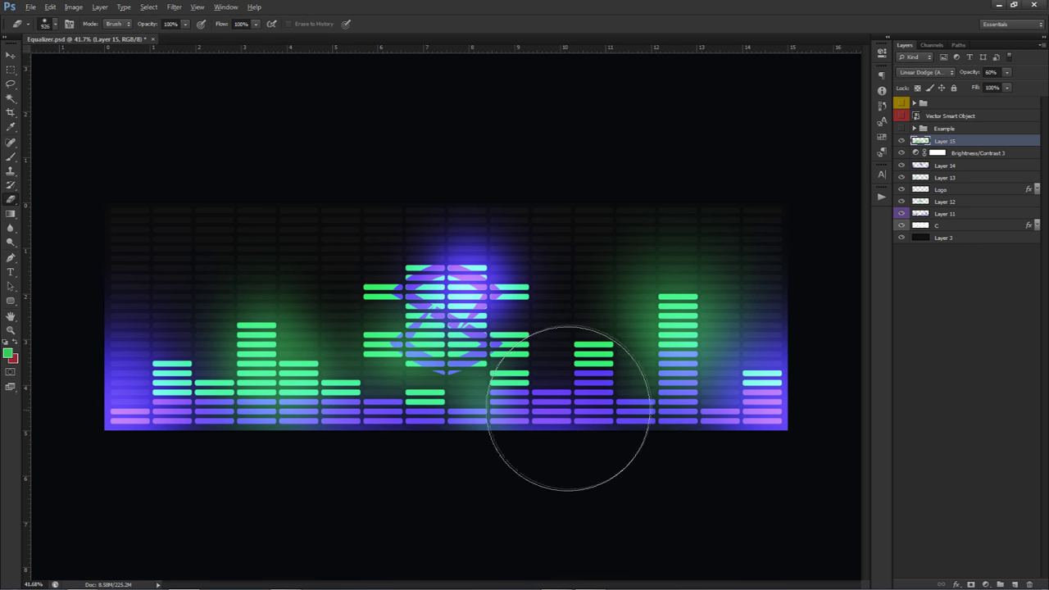
Create a layer above Layer 15 and paint a soft white (#ffffff) light at the banner's upper centre at brush size 1640
click(1014, 583)
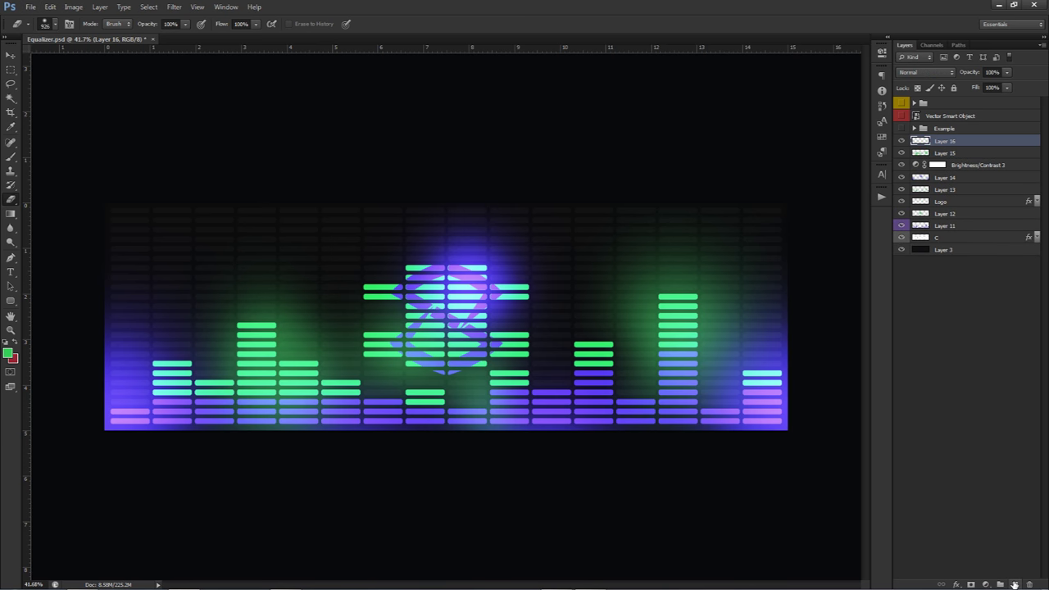
click(8, 353)
drag(573, 423, 514, 339)
click(799, 333)
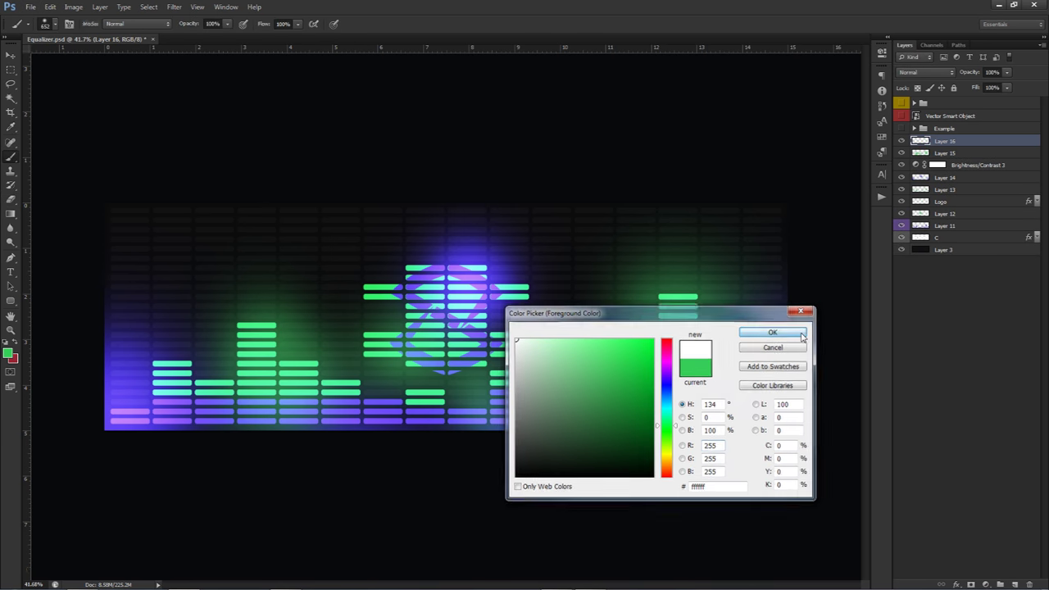
drag(382, 227, 495, 235)
click(457, 135)
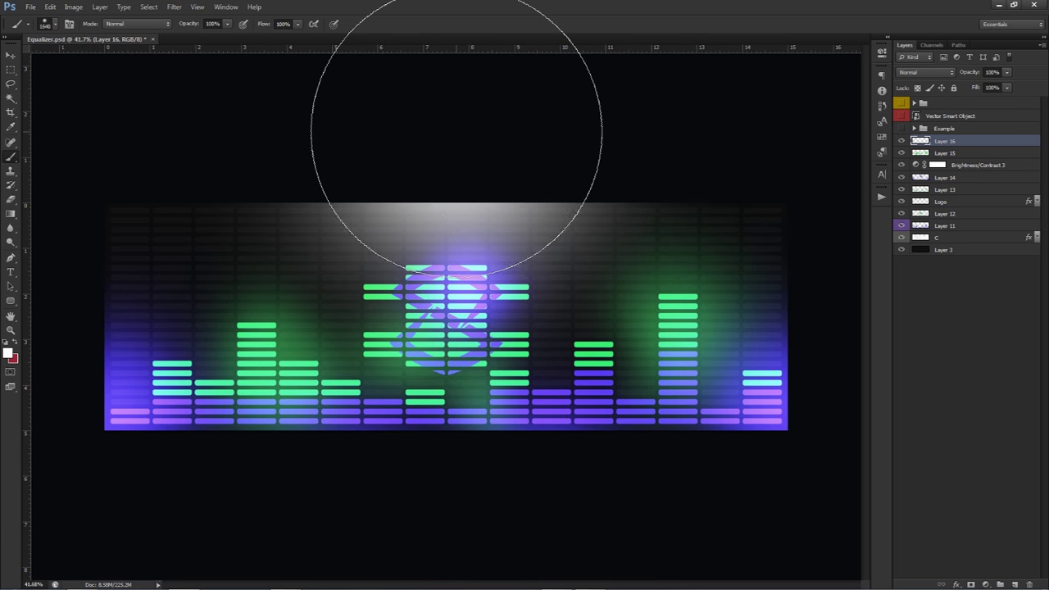
Set the opacity of the white light on Layer 16 to 5%
click(1005, 72)
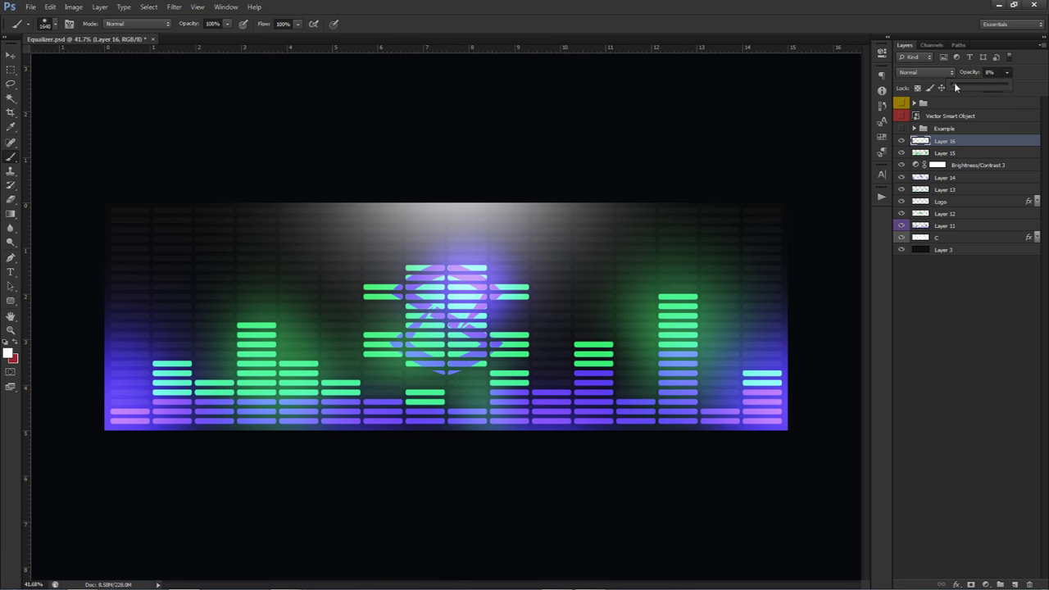
click(987, 73)
text(5)
key(Return)
key(v)
key(alt+v)
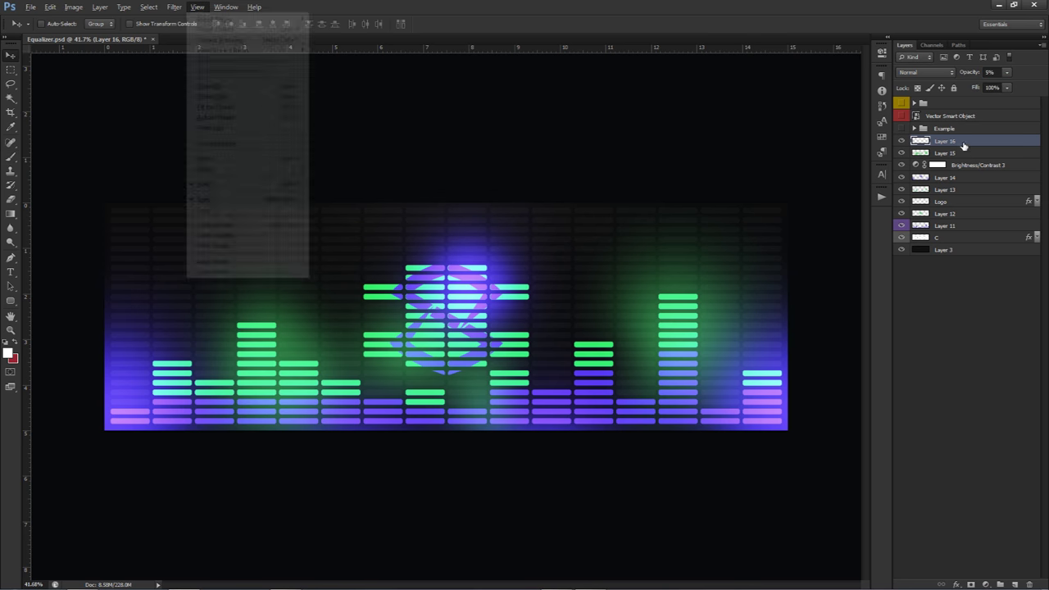
Add a Brightness/Contrast adjustment above Layer 16 and, after trying several amounts, set brightness to 5 and contrast to 30
click(987, 583)
click(974, 390)
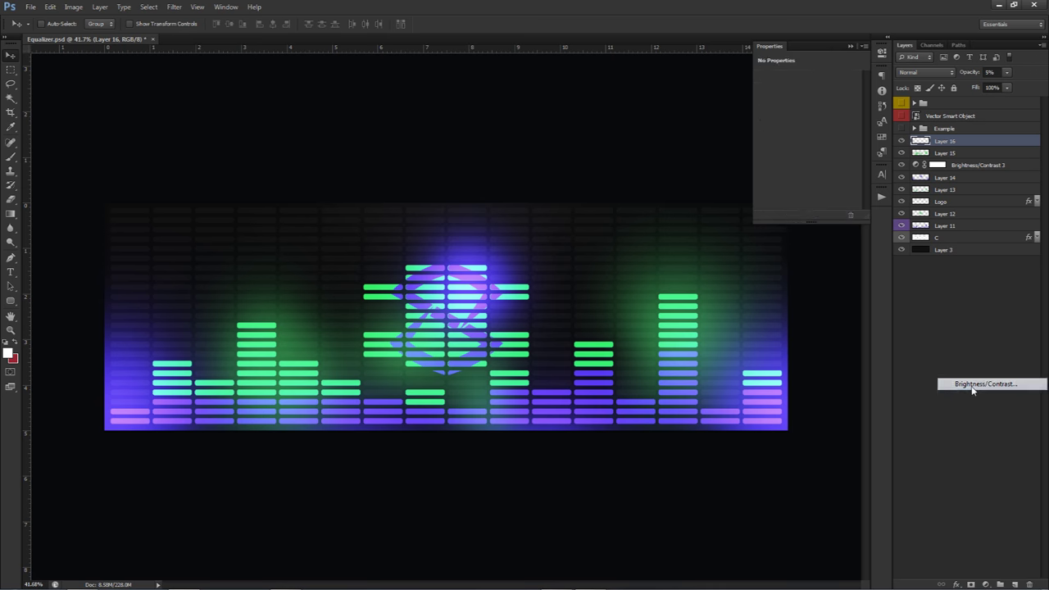
drag(808, 105, 817, 108)
drag(808, 129, 831, 132)
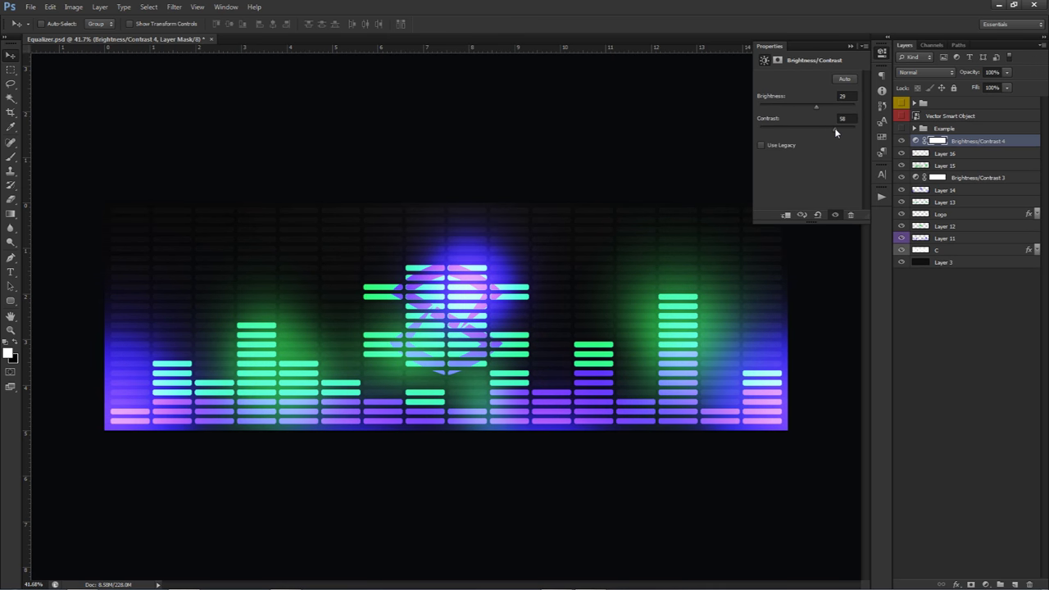
mouse_move(815, 106)
mouse_down()
mouse_move(793, 110)
mouse_move(809, 113)
mouse_up()
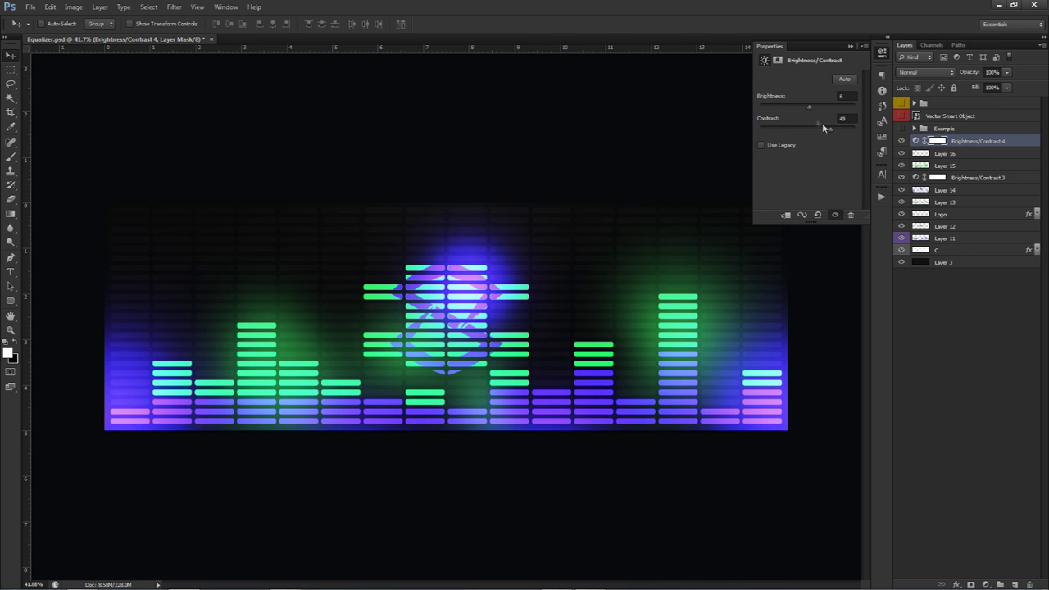
drag(810, 107, 805, 109)
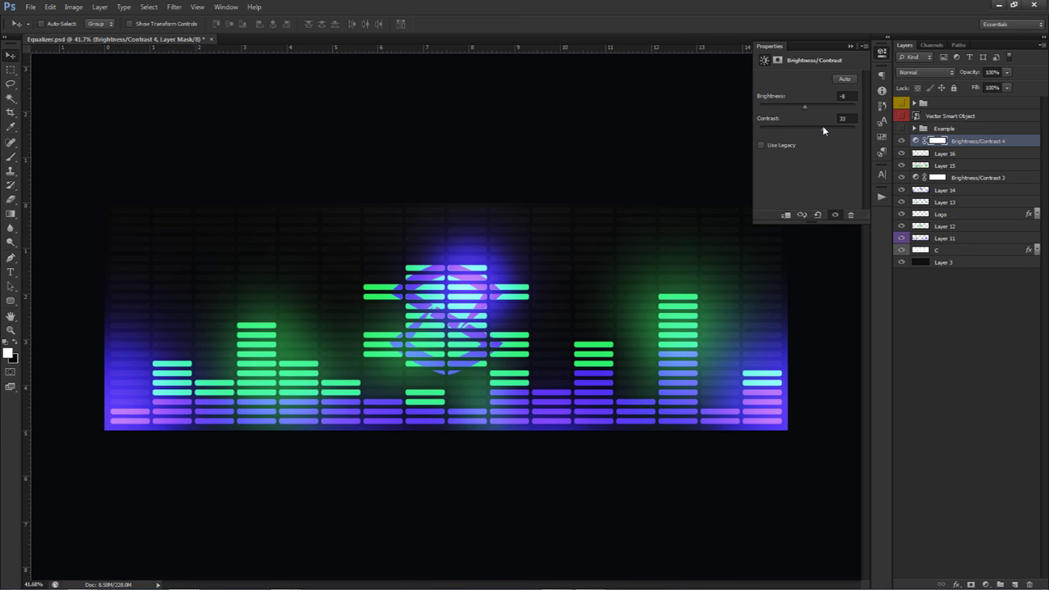
drag(811, 109, 809, 109)
click(841, 96)
text(5)
click(853, 118)
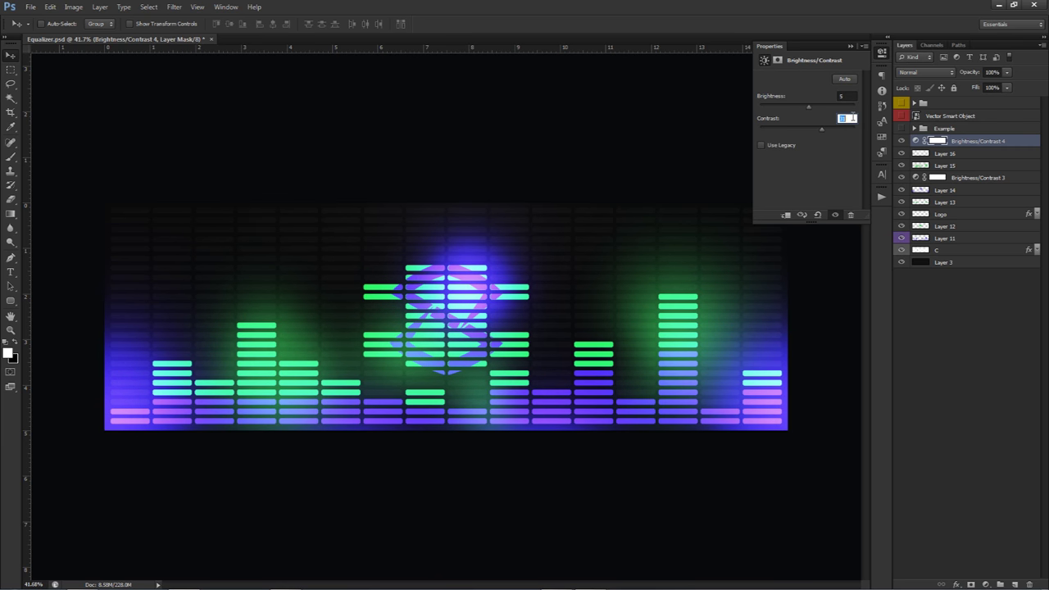
text(30)
key(Return)
Duplicate all layers from Brightness/Contrast 4 down to Layer 3 and merge the copies into one layer
shift+click(949, 252)
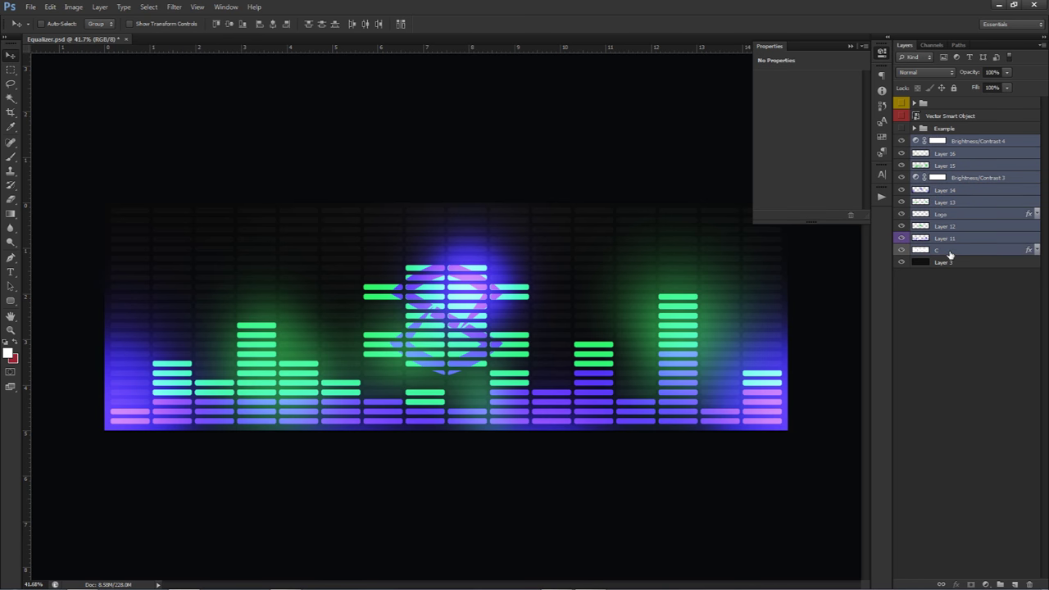
shift+click(949, 267)
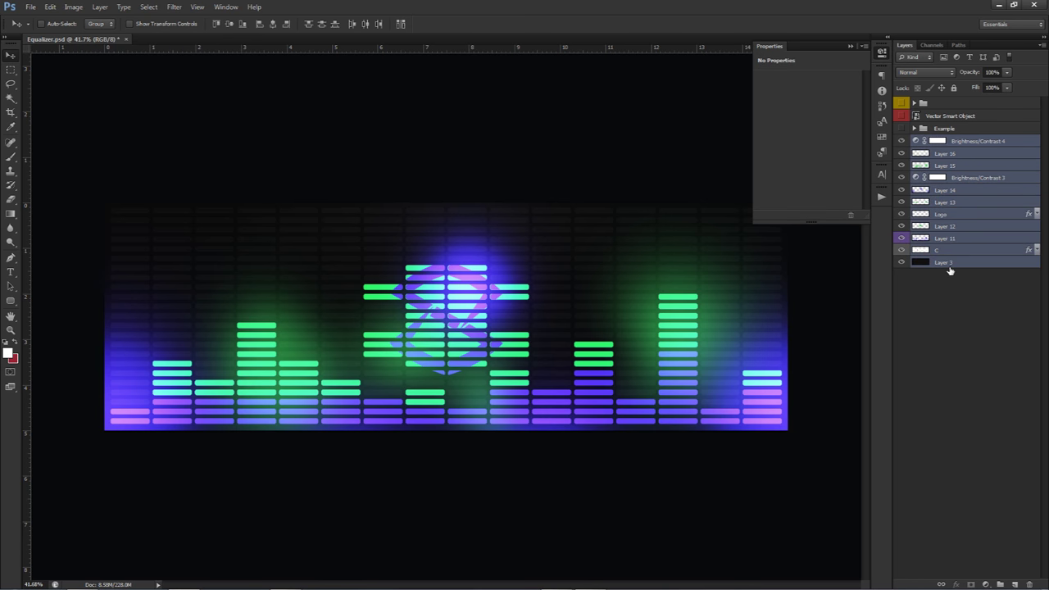
key(ctrl+j)
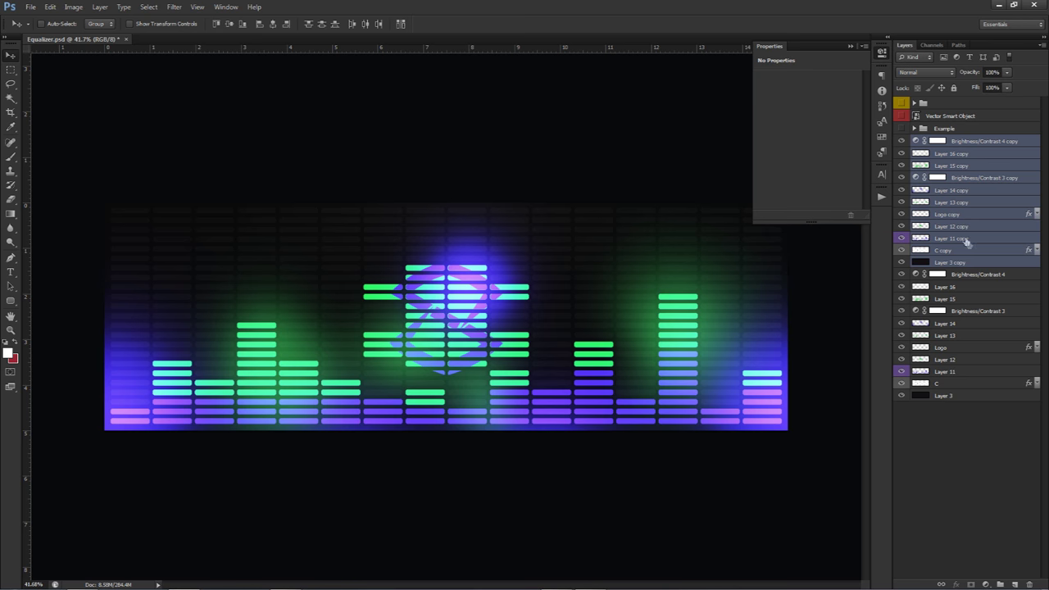
key(ctrl+e)
Apply a Motion Blur to the merged Brightness/Contrast 4 copy at a 90° angle with a distance of about 28 pixels
click(174, 7)
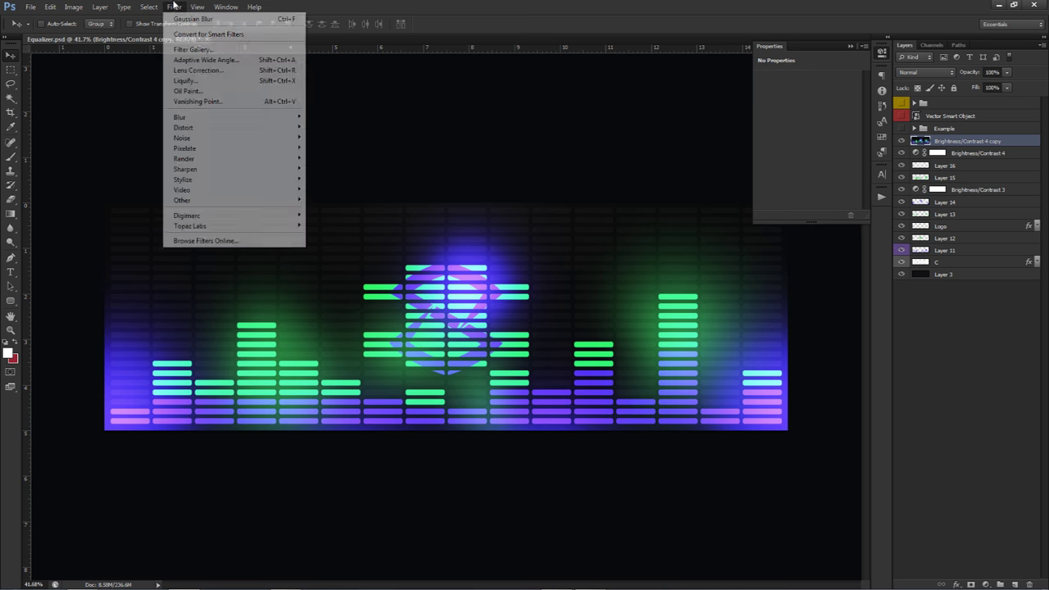
mouse_move(180, 119)
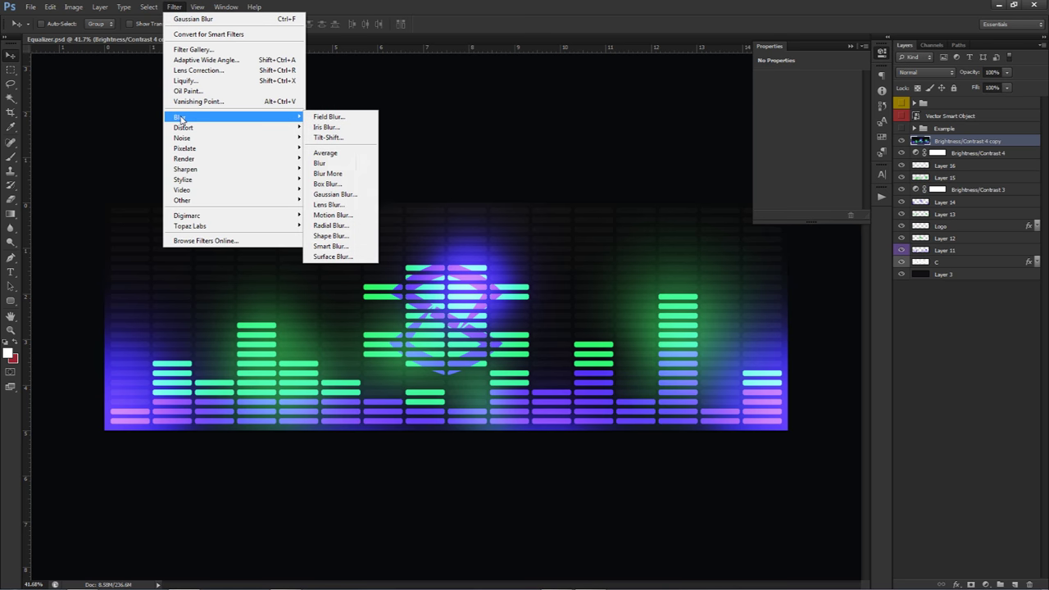
click(344, 215)
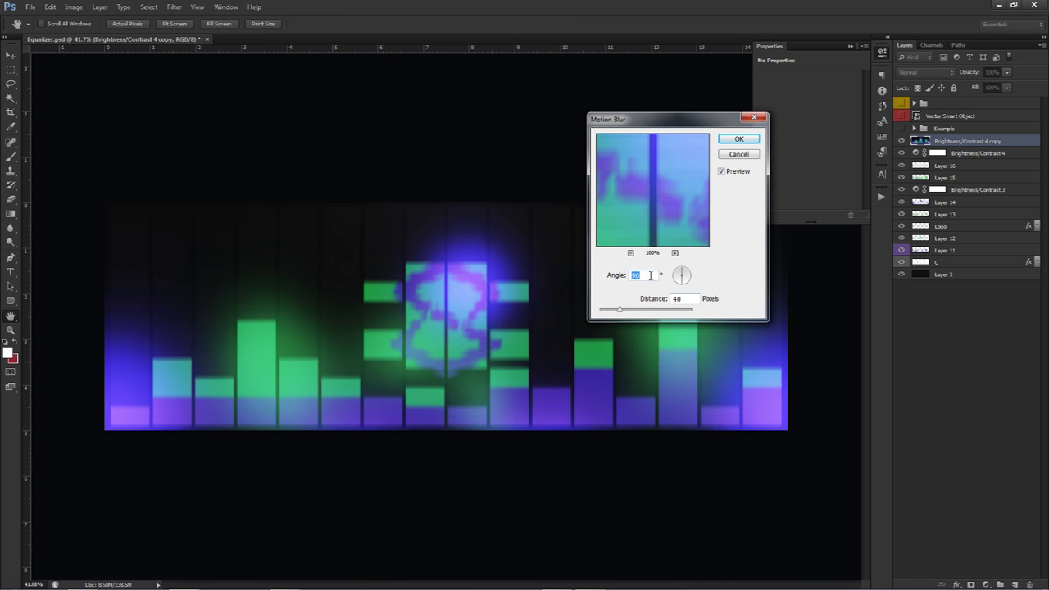
mouse_move(620, 312)
mouse_down()
mouse_move(606, 312)
mouse_move(617, 317)
mouse_up()
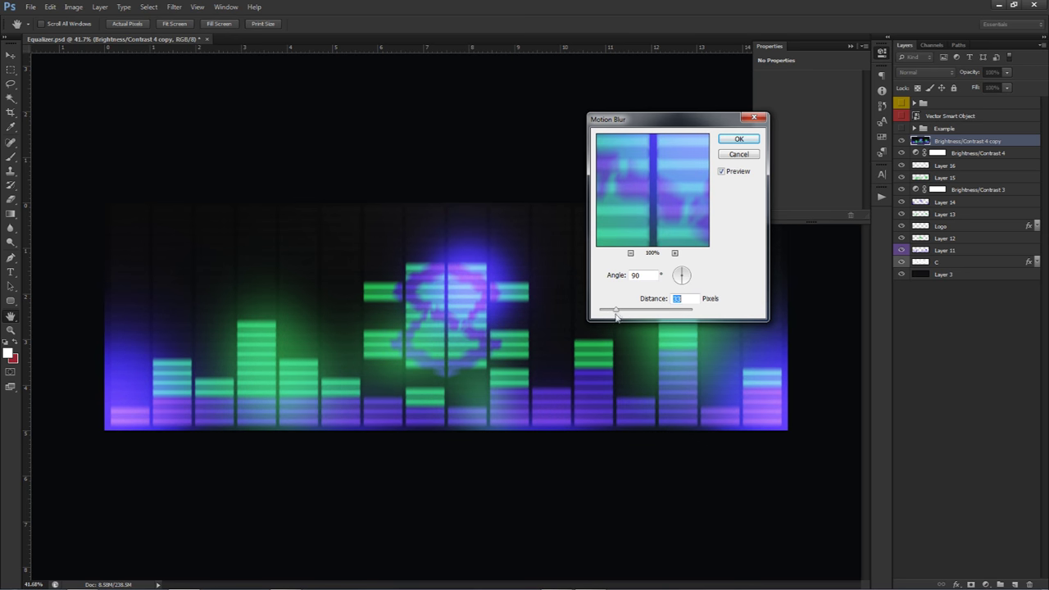
drag(616, 311, 615, 313)
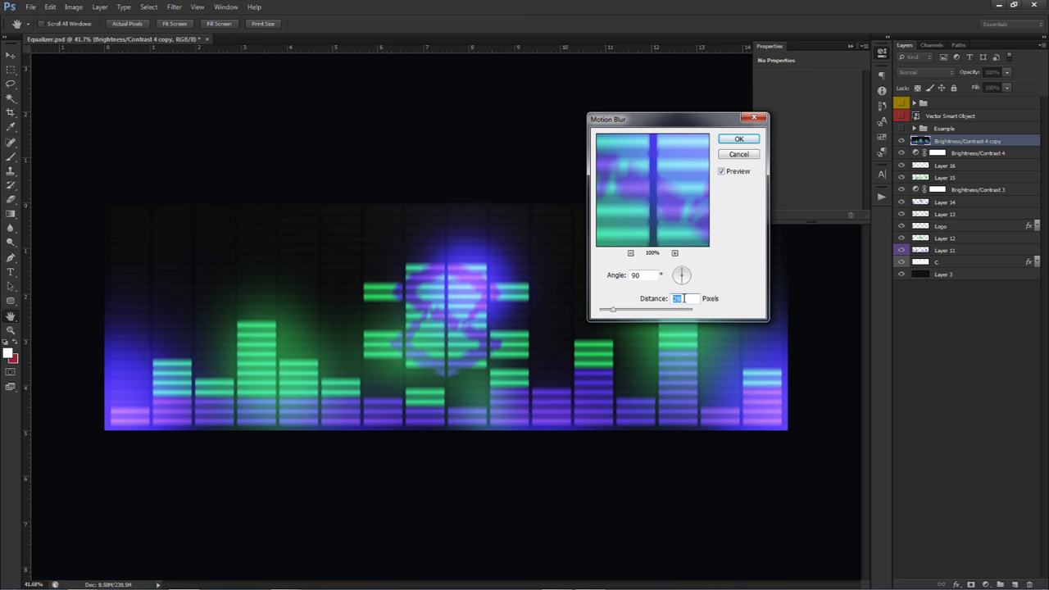
click(736, 141)
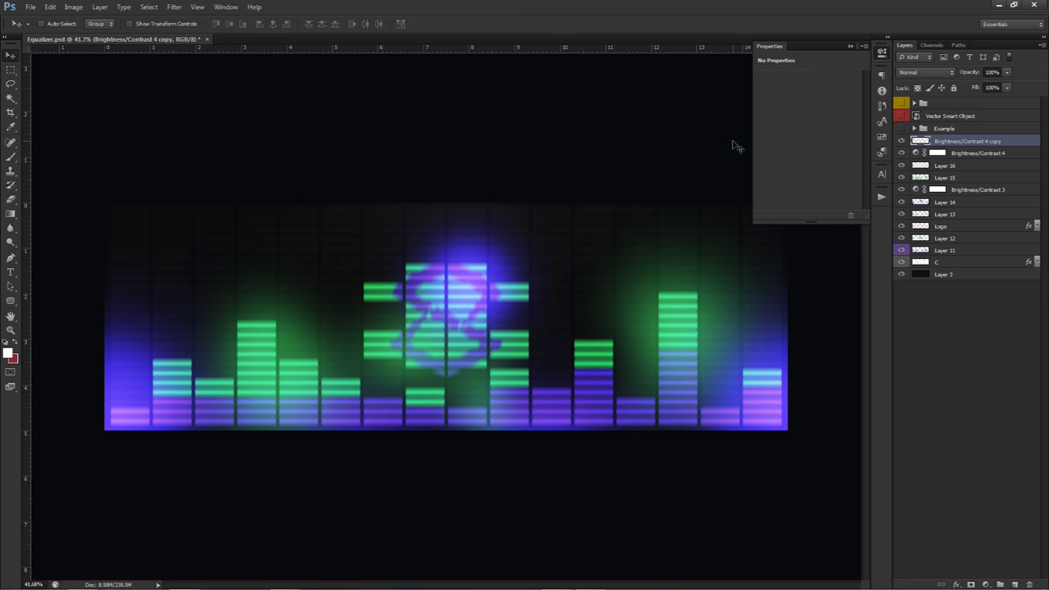
key(b)
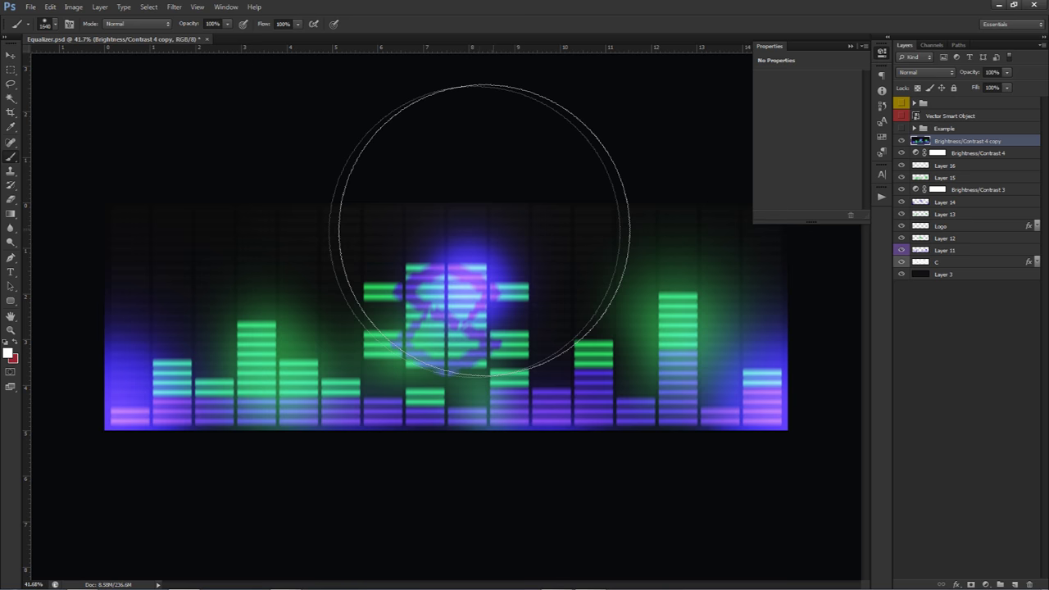
drag(512, 266, 369, 256)
drag(449, 274, 463, 274)
click(420, 276)
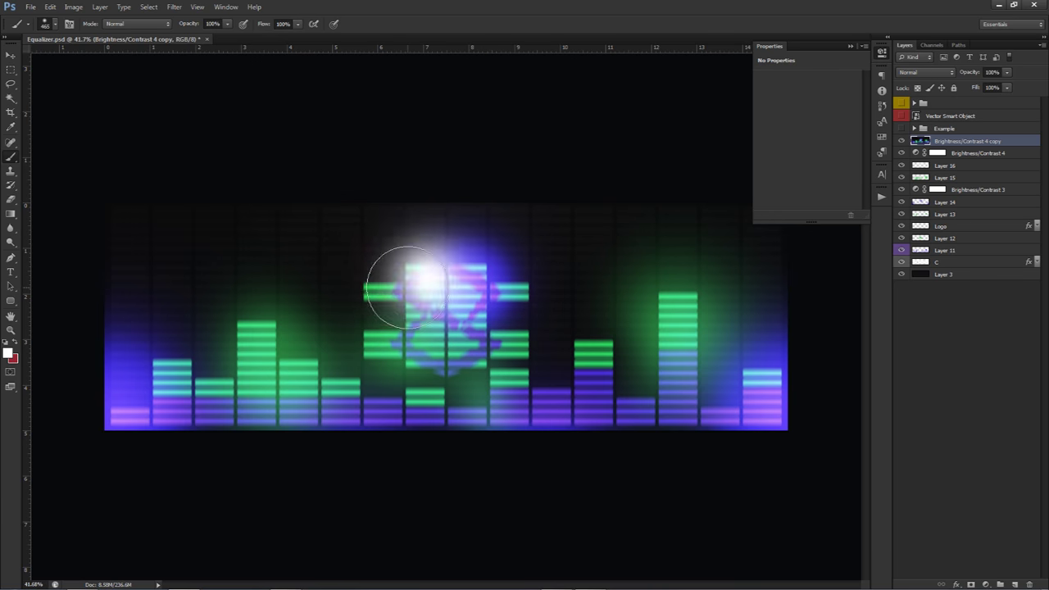
click(396, 288)
key(ctrl+z)
key(ctrl+alt+z)
key(ctrl+alt+z)
Erase the blurred copy over the logo and across the equalizer bars with a soft eraser to restore their sharpness
key(e)
drag(438, 280, 322, 286)
mouse_move(405, 295)
mouse_down()
mouse_move(509, 293)
mouse_move(463, 323)
mouse_move(383, 334)
mouse_move(466, 332)
mouse_up()
mouse_move(252, 347)
mouse_down()
mouse_move(169, 396)
mouse_move(87, 412)
mouse_move(307, 407)
mouse_move(306, 445)
mouse_move(386, 435)
mouse_move(432, 455)
mouse_move(487, 436)
mouse_move(531, 445)
mouse_move(563, 395)
mouse_move(468, 453)
mouse_move(489, 388)
mouse_move(523, 401)
mouse_move(482, 414)
mouse_move(500, 337)
mouse_move(595, 365)
mouse_move(592, 353)
mouse_move(609, 357)
mouse_move(572, 336)
mouse_move(656, 322)
mouse_move(666, 376)
mouse_move(678, 369)
mouse_move(664, 394)
mouse_move(677, 295)
mouse_move(628, 412)
mouse_move(596, 377)
mouse_move(654, 370)
mouse_move(731, 295)
mouse_move(735, 283)
mouse_move(712, 263)
mouse_move(757, 310)
mouse_move(682, 254)
mouse_move(763, 309)
mouse_move(776, 347)
mouse_move(849, 380)
mouse_up()
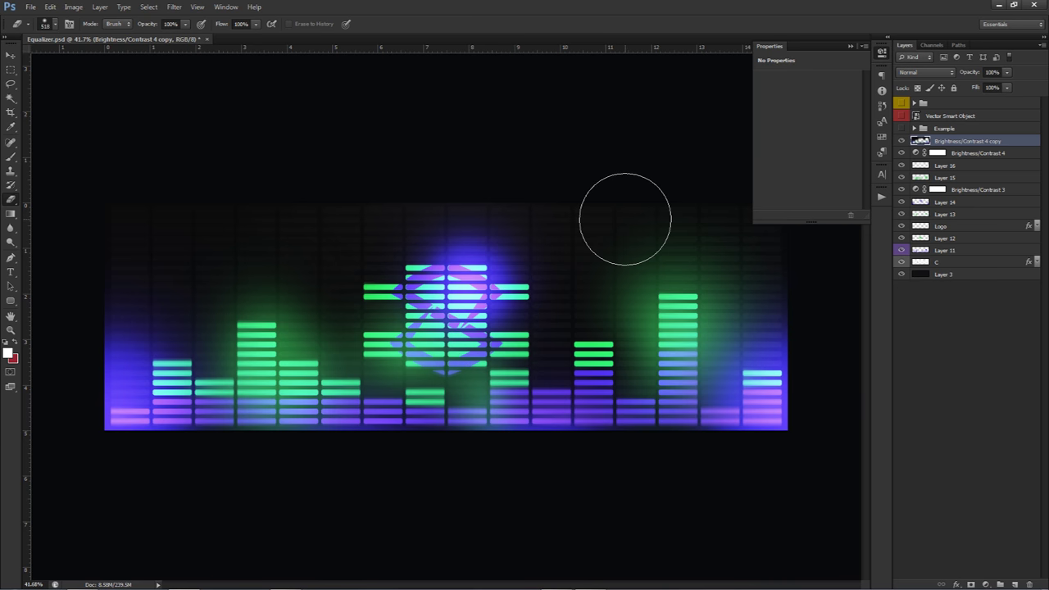
Group all layers from Brightness/Contrast 4 copy down to layer C, leaving Layer 3 outside the group
key(v)
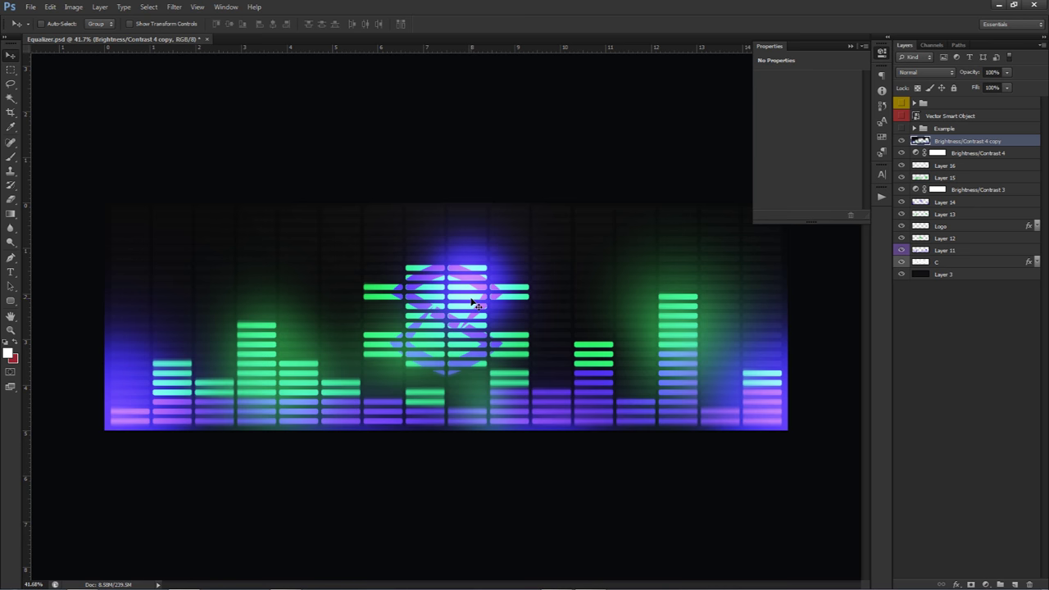
shift+click(942, 260)
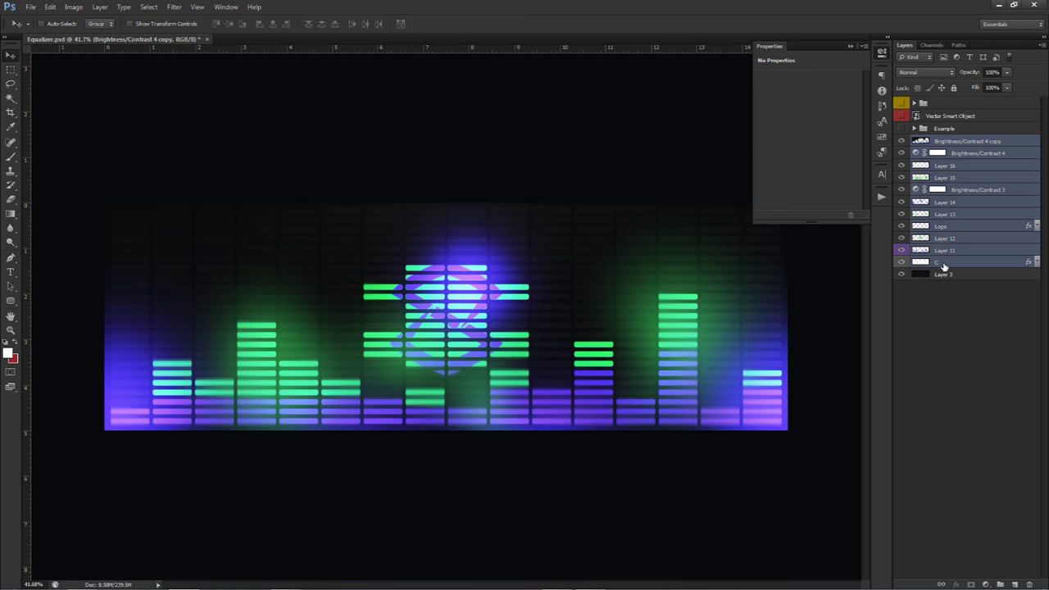
key(ctrl+g)
Compare the banner with the Example group by switching their visibility, restore the banner's group and collapse the layer properties
click(902, 141)
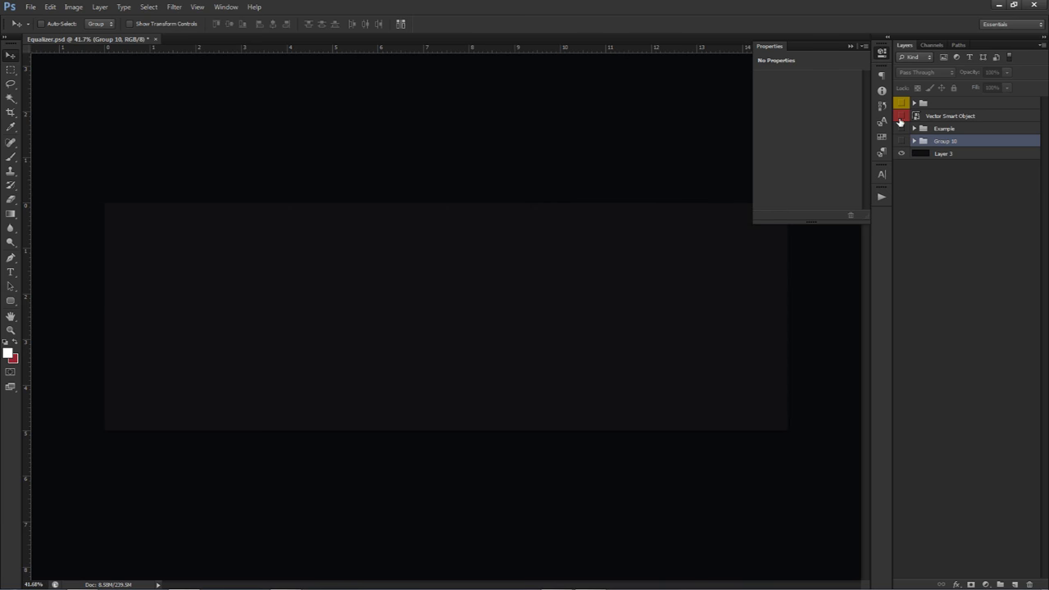
click(902, 116)
click(902, 129)
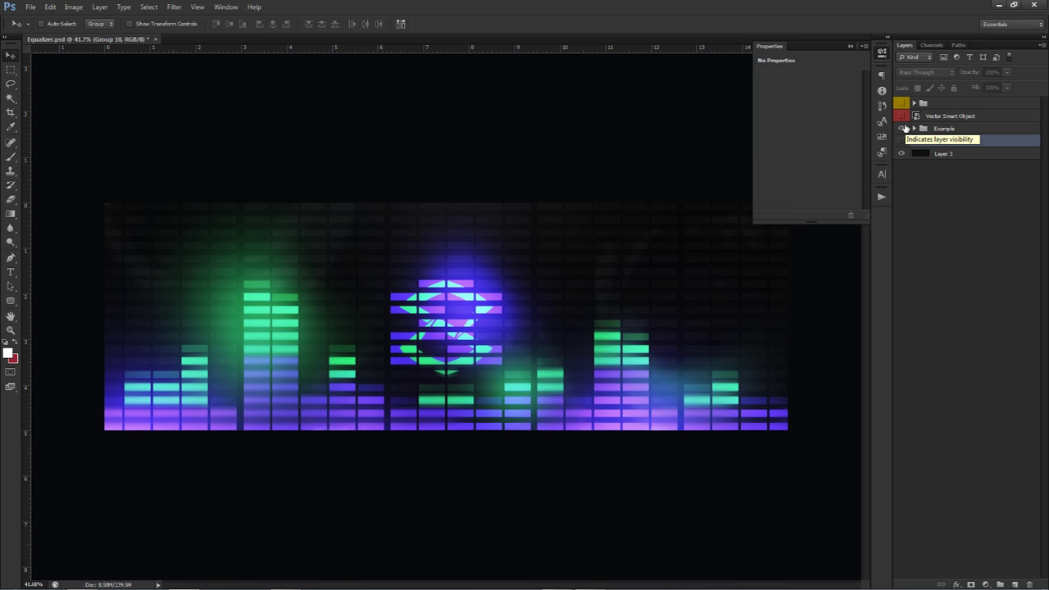
click(902, 129)
click(903, 141)
click(882, 54)
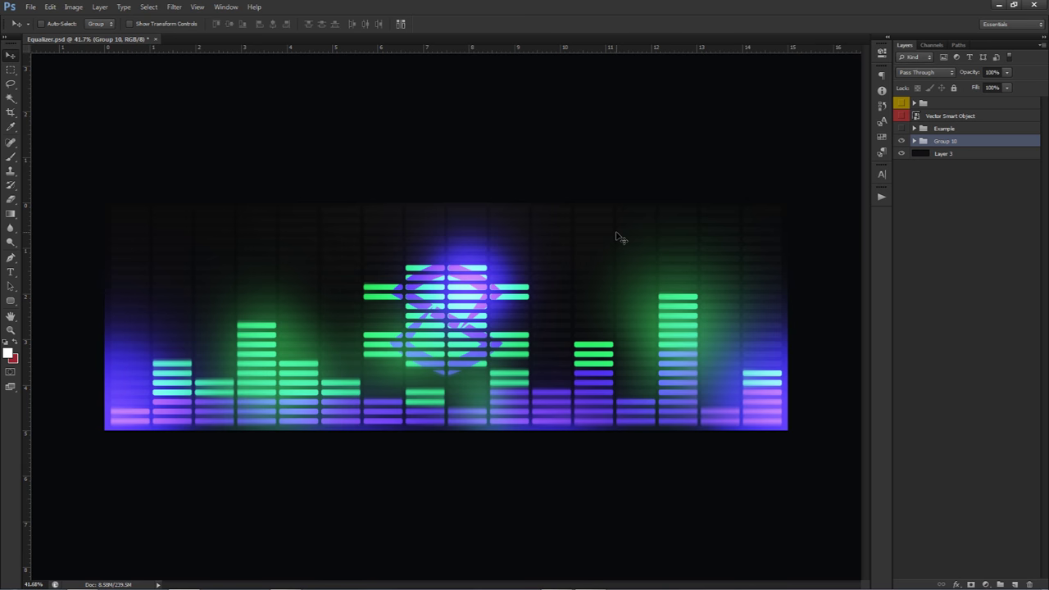
Create a new layer between Group 10 and Layer 3
click(941, 155)
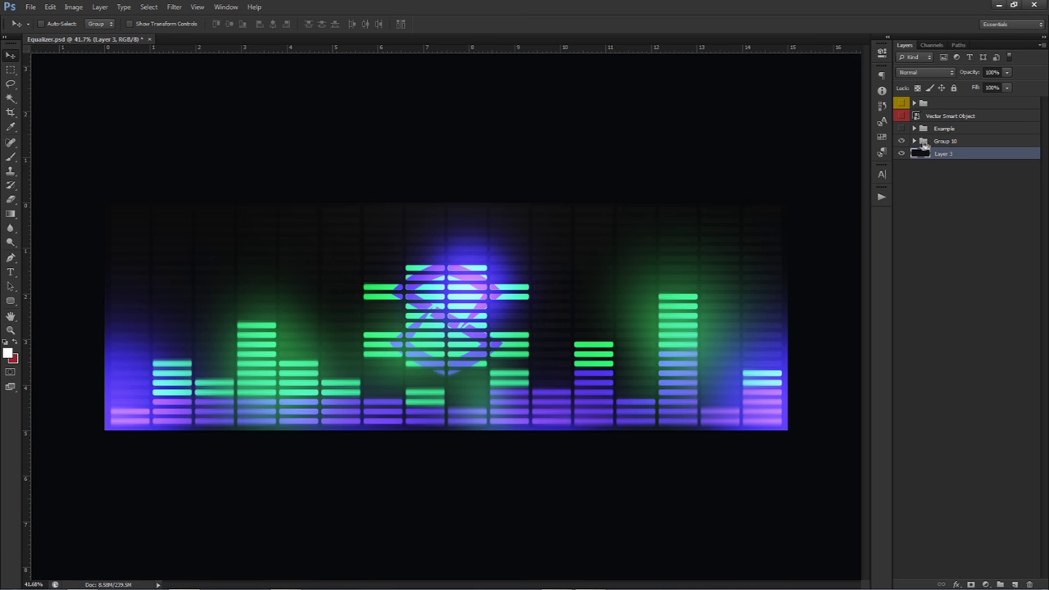
click(915, 141)
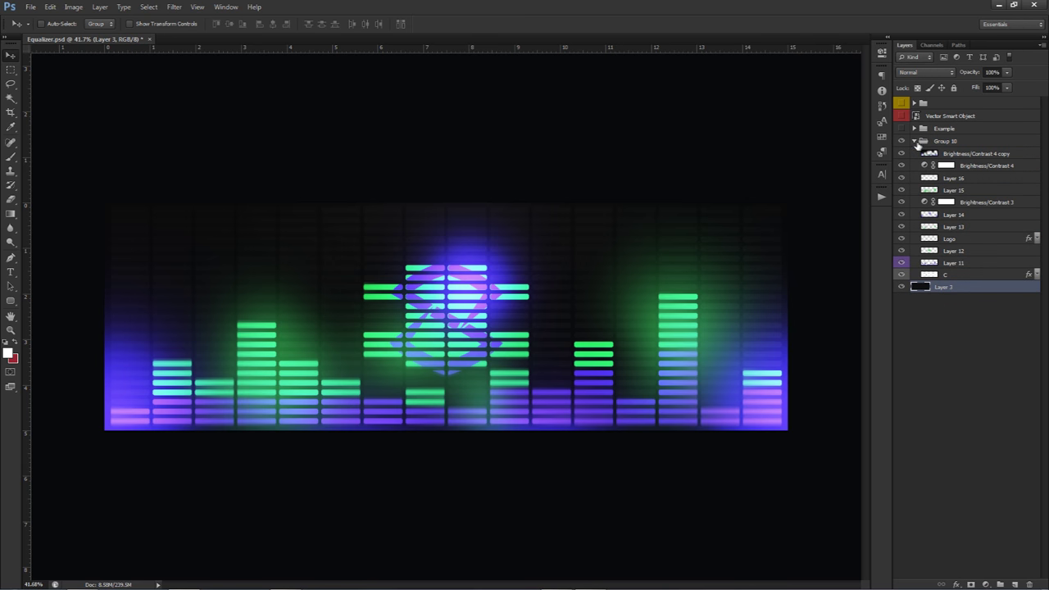
click(1016, 583)
drag(11, 300, 54, 351)
click(417, 24)
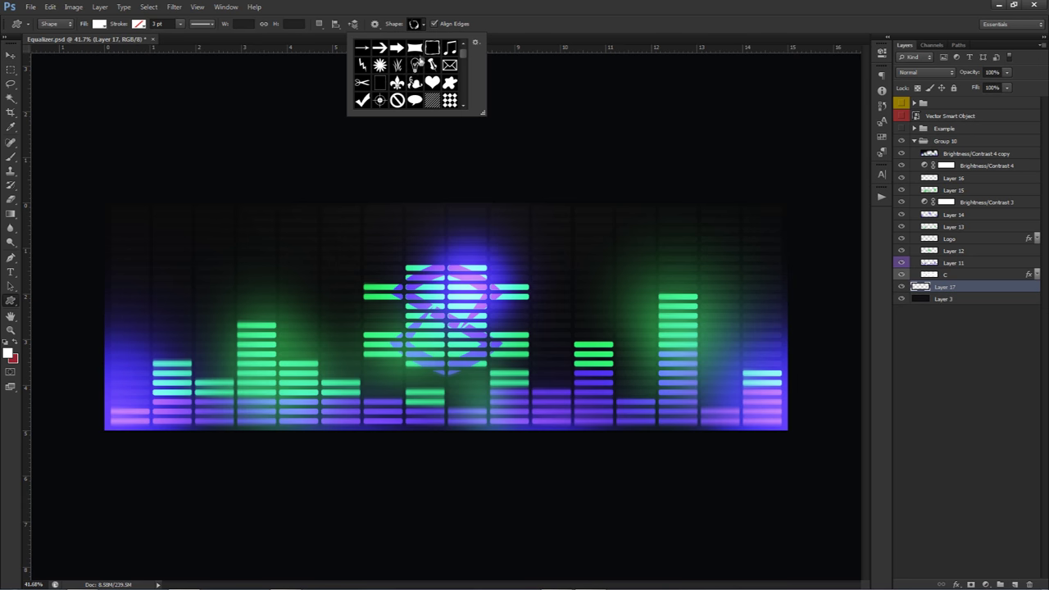
drag(465, 51, 621, 153)
scroll(522, 99, up, 10)
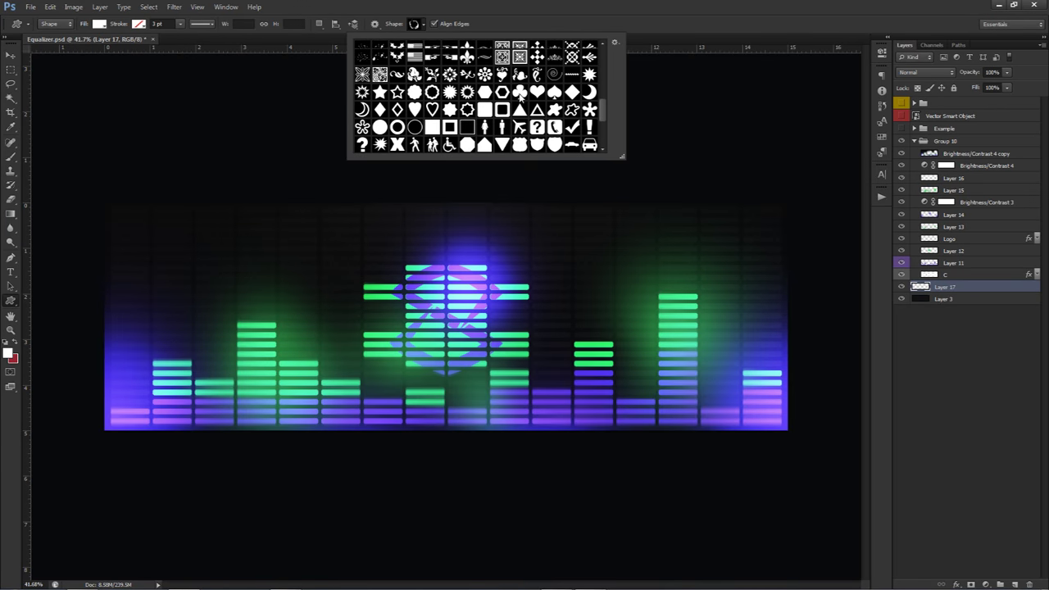
drag(603, 91, 610, 52)
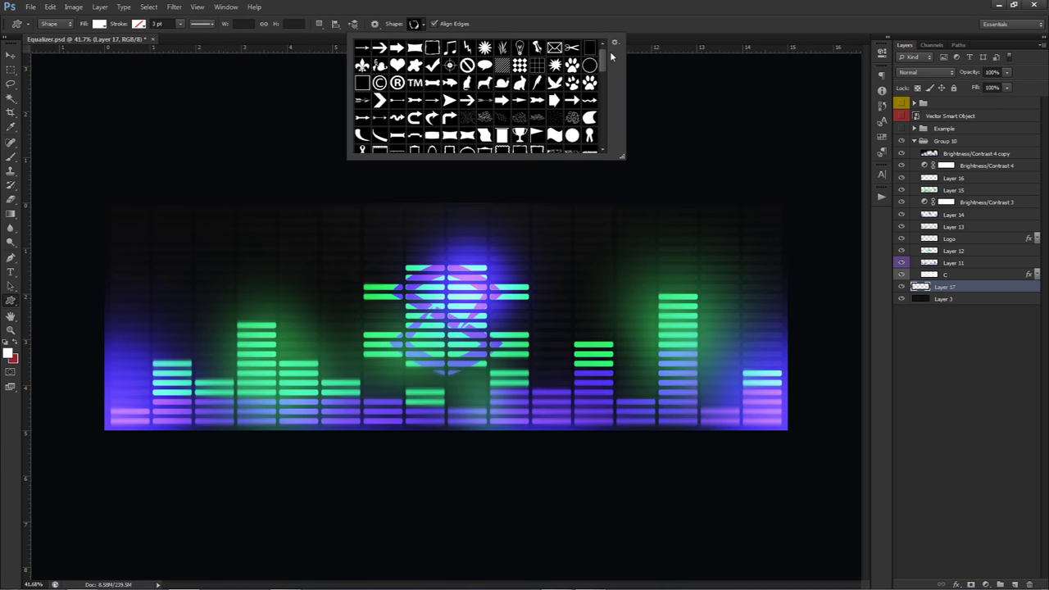
scroll(610, 57, down, 4)
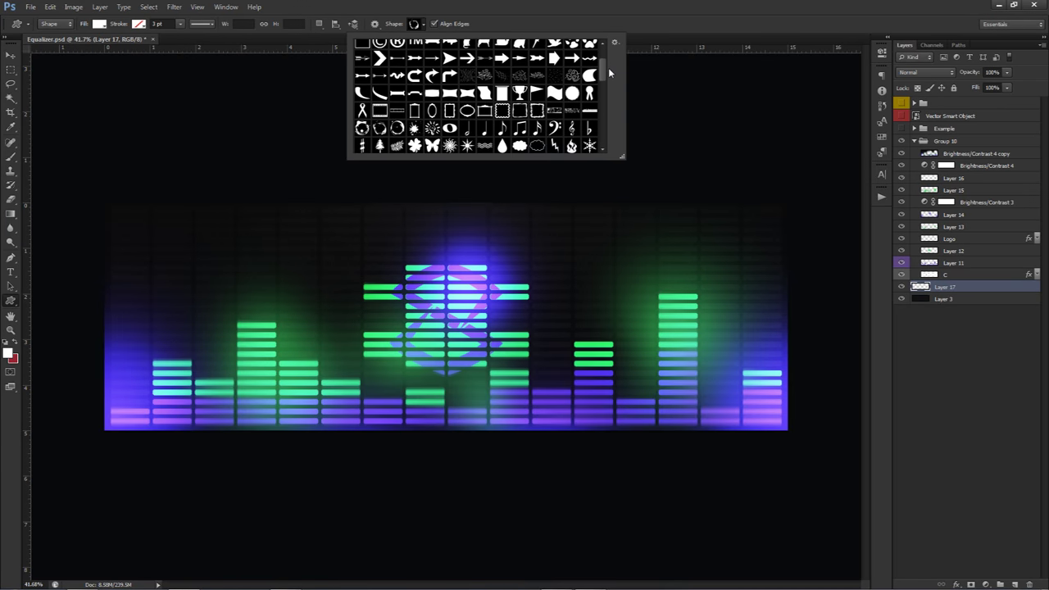
click(611, 295)
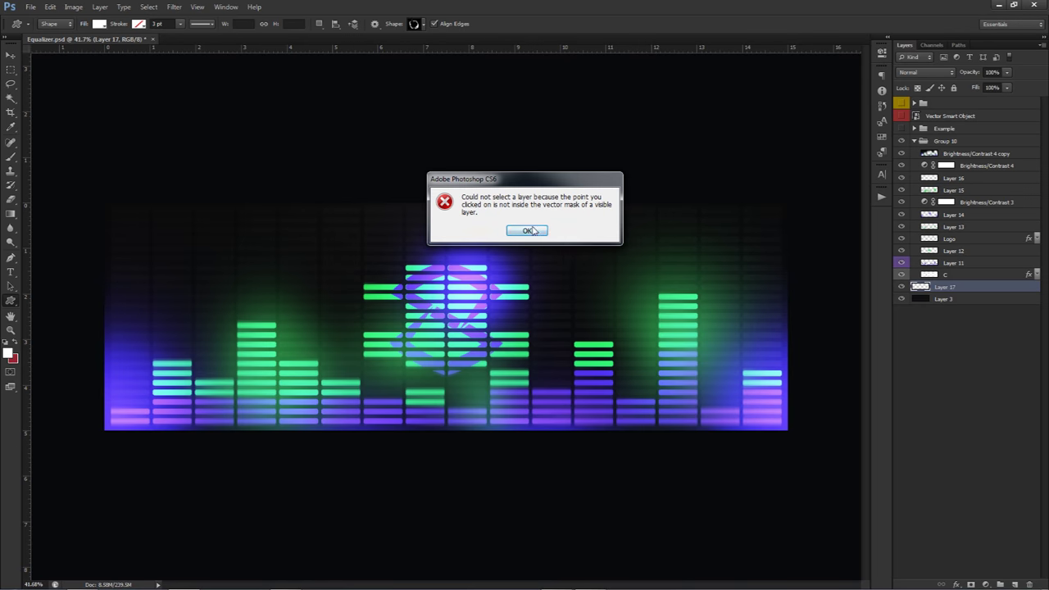
click(528, 230)
Paint a white dotted texture across the banner on Layer 17 with a 2441-size textured brush and set its blend mode to Overlay
key(b)
right_click(616, 255)
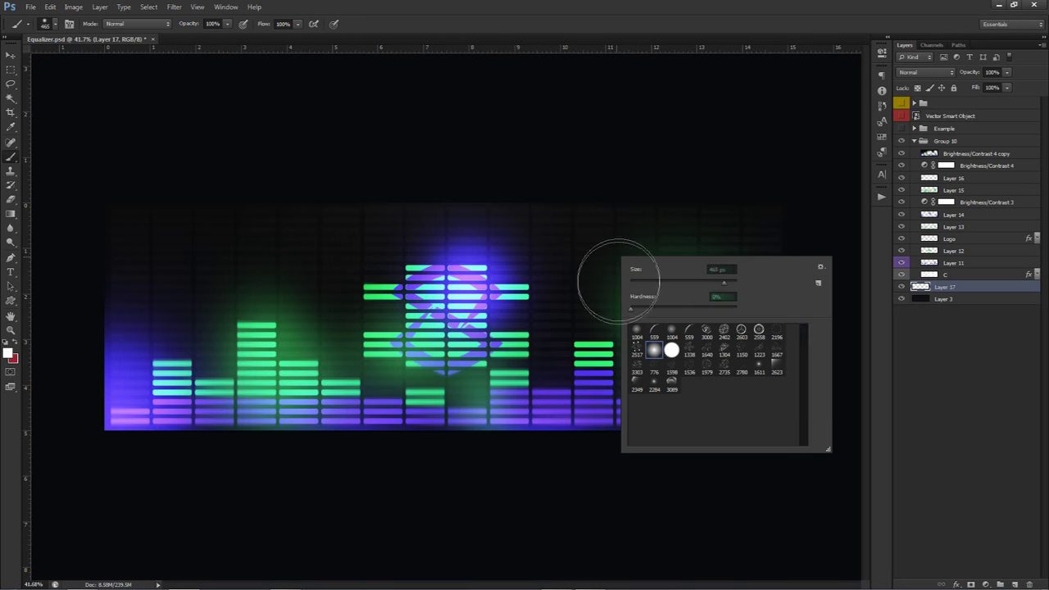
click(673, 385)
drag(590, 336, 563, 328)
click(590, 336)
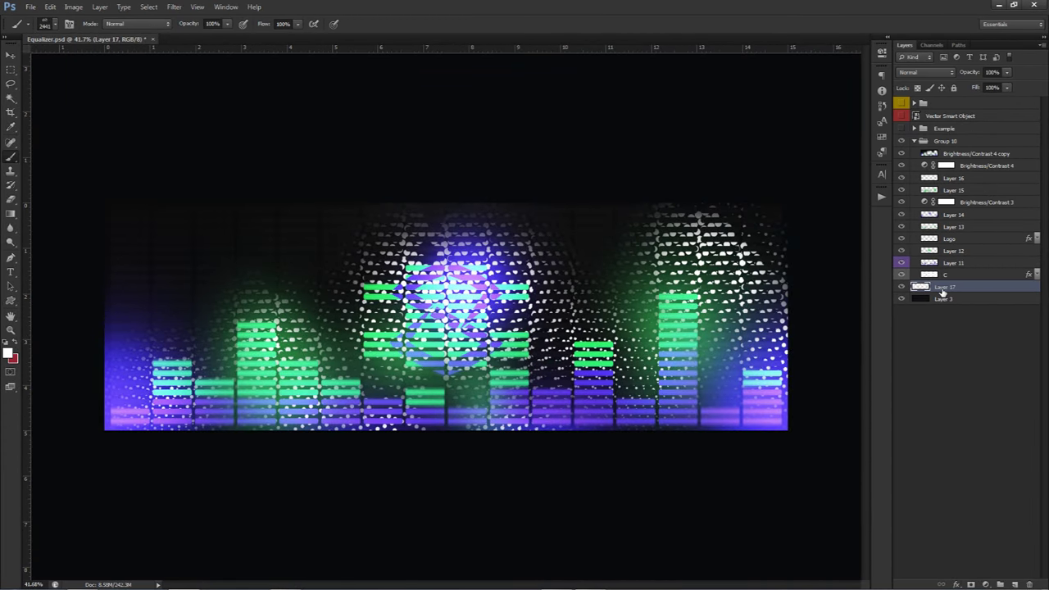
click(929, 73)
click(923, 214)
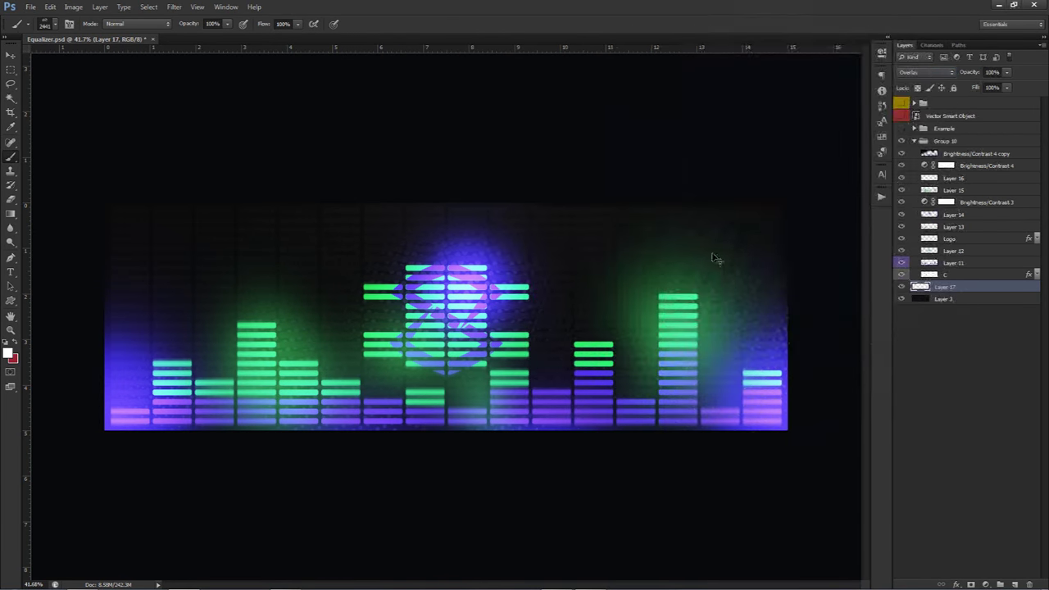
Try a Gaussian Blur on the dotted texture, cancel it and delete Layer 17
click(923, 73)
click(186, 6)
click(176, 7)
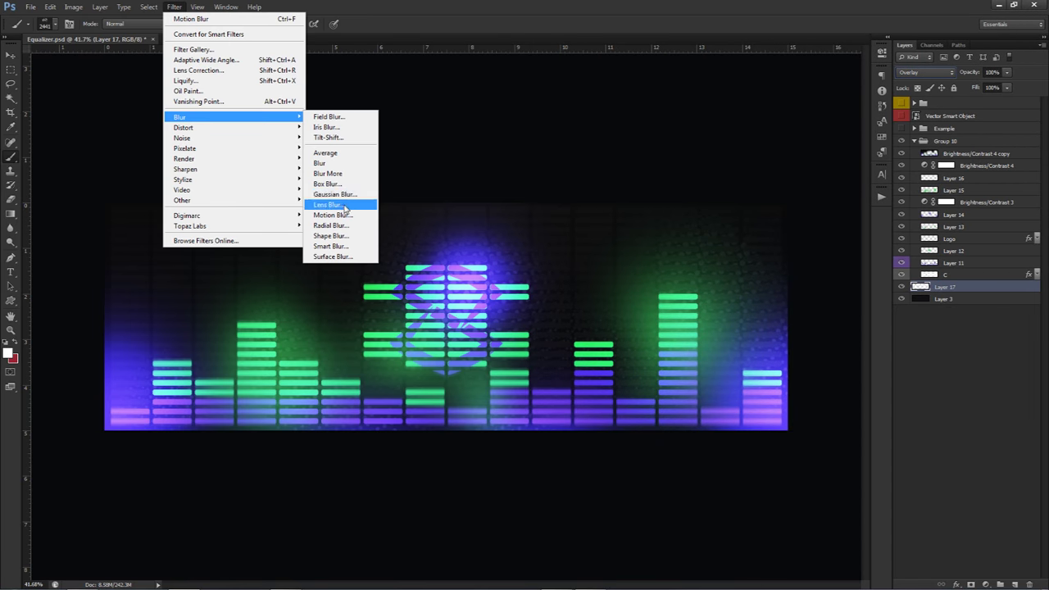
click(345, 202)
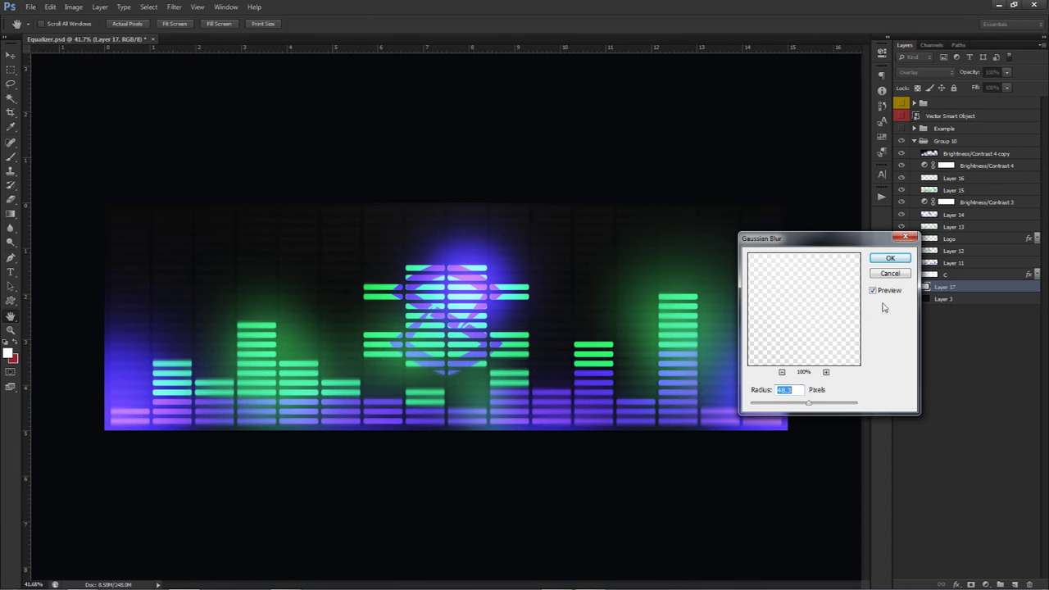
click(890, 273)
key(Delete)
Create a new layer above Layer 3 and stamp white scattered fragments across the banner with a fragment brush at size 1443
click(1021, 580)
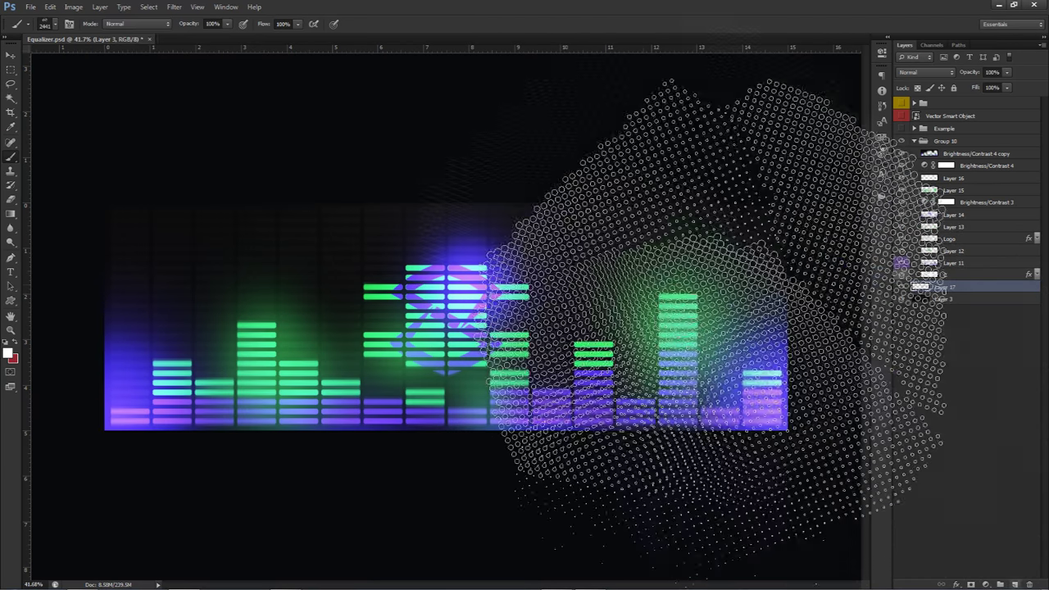
right_click(651, 287)
click(715, 359)
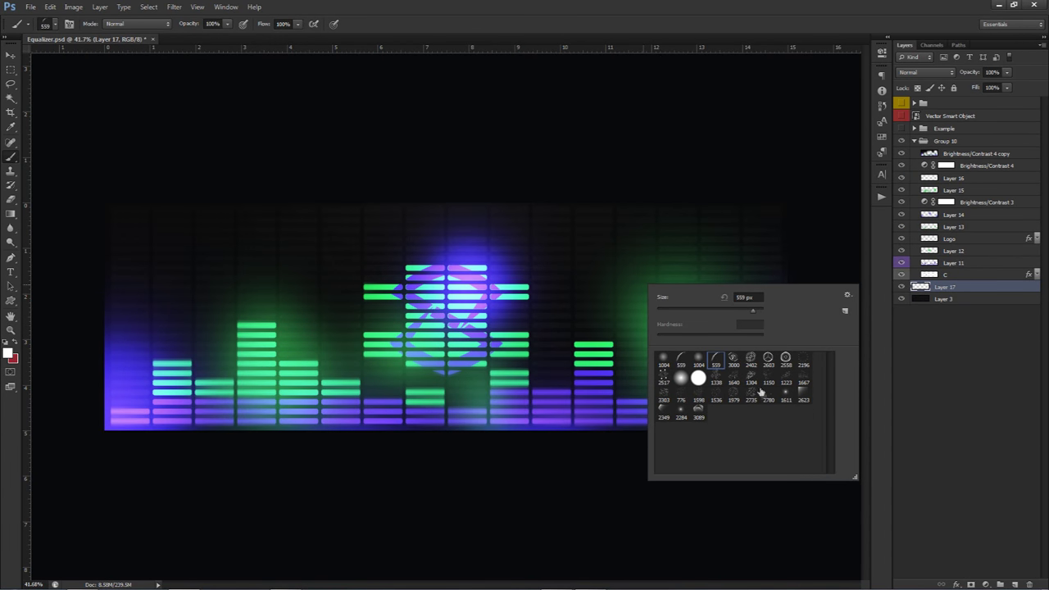
click(735, 377)
drag(756, 310, 751, 310)
click(608, 287)
click(694, 317)
click(169, 250)
click(545, 183)
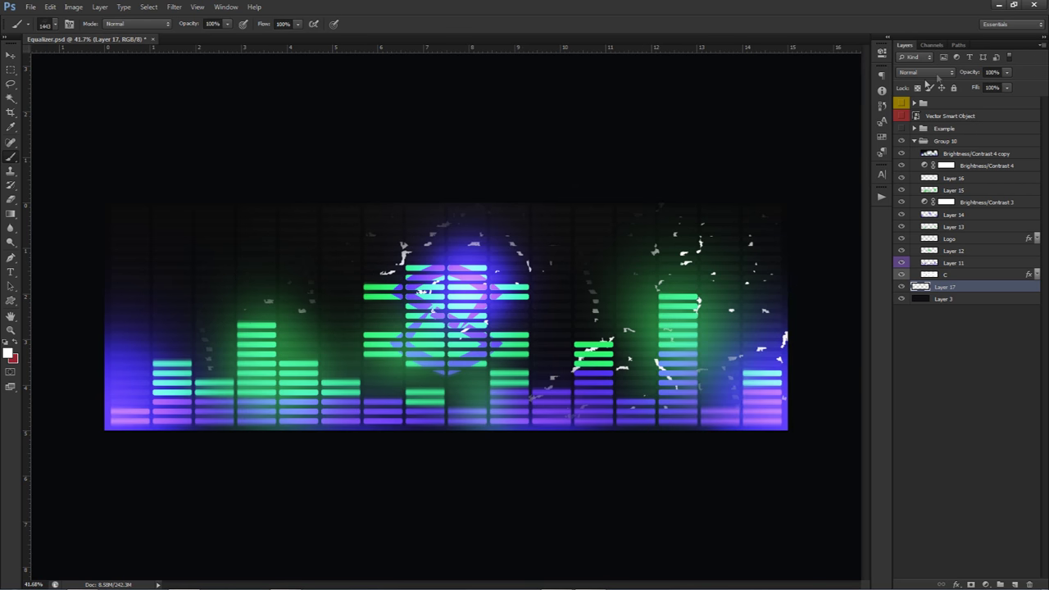
Apply a slight Gaussian Blur to the white fragments on Layer 17, keeping their shapes recognizable
click(175, 6)
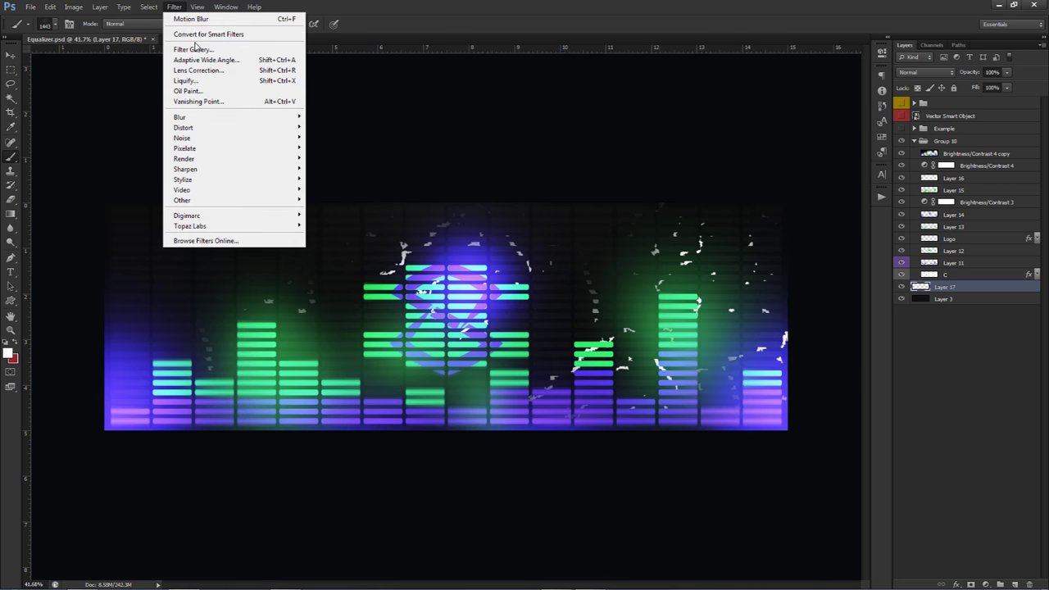
mouse_move(200, 117)
click(334, 194)
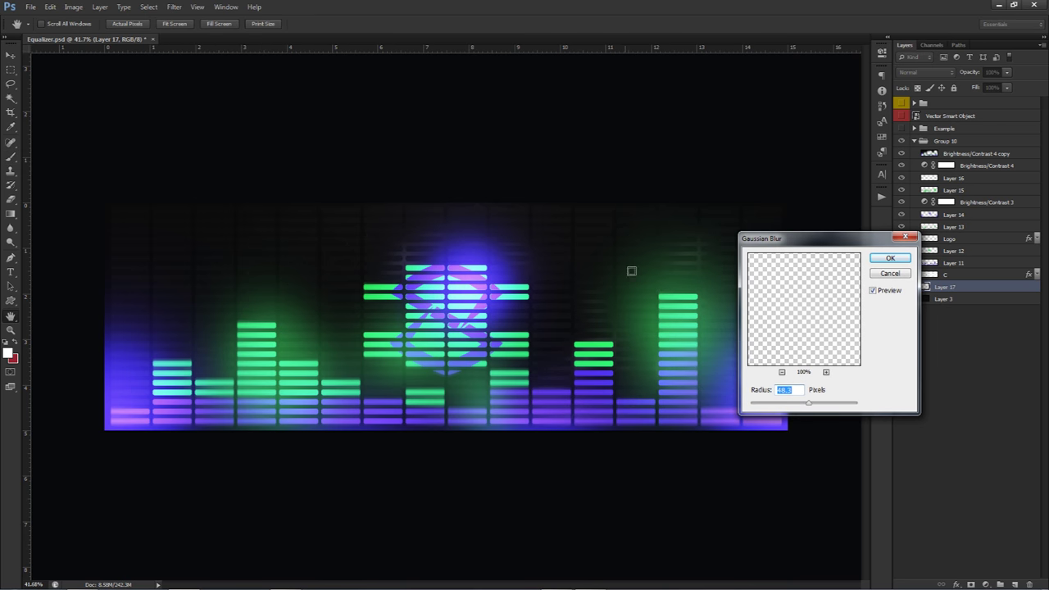
drag(769, 403, 788, 404)
click(898, 259)
Set Layer 17's blend mode to Overlay and collapse Group 10
click(926, 72)
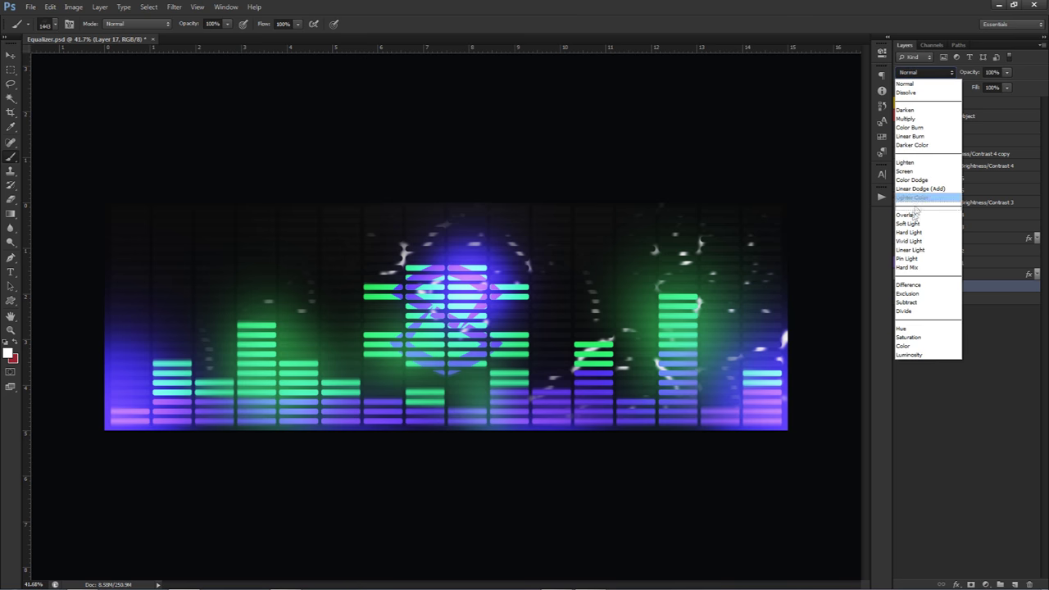
click(926, 214)
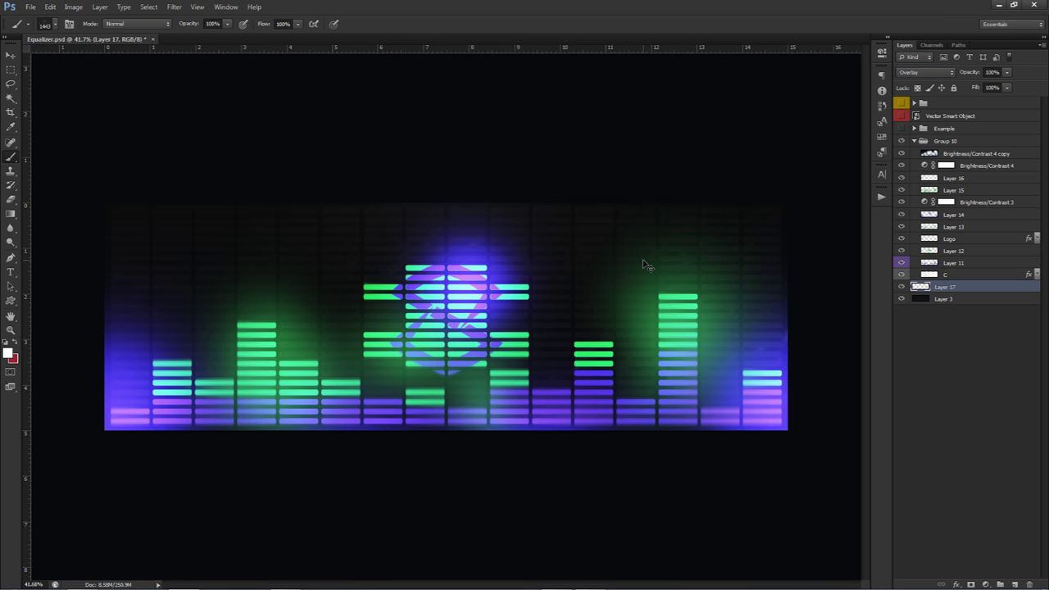
key(v)
click(914, 141)
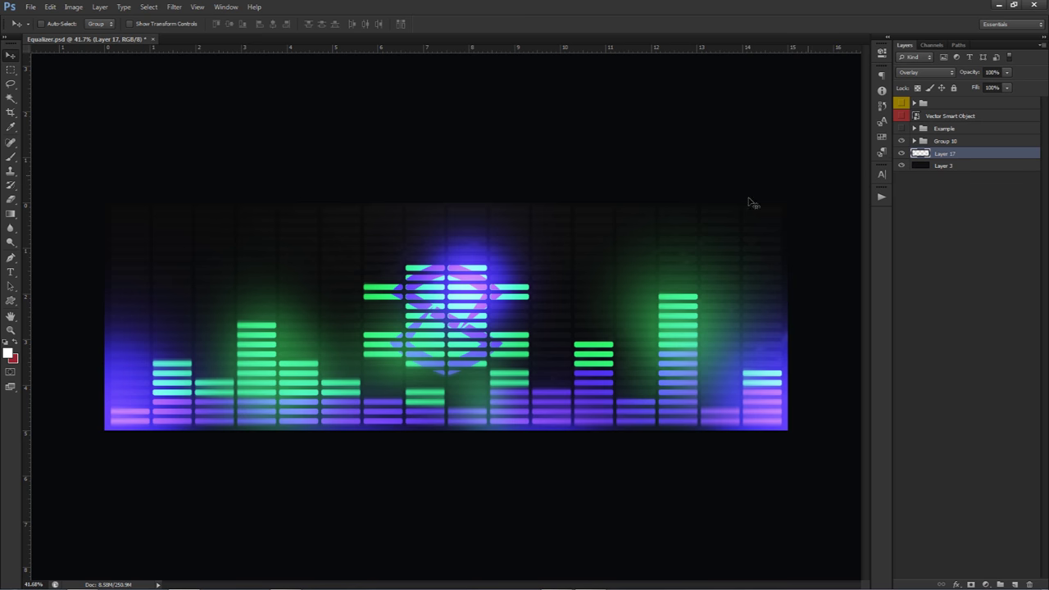